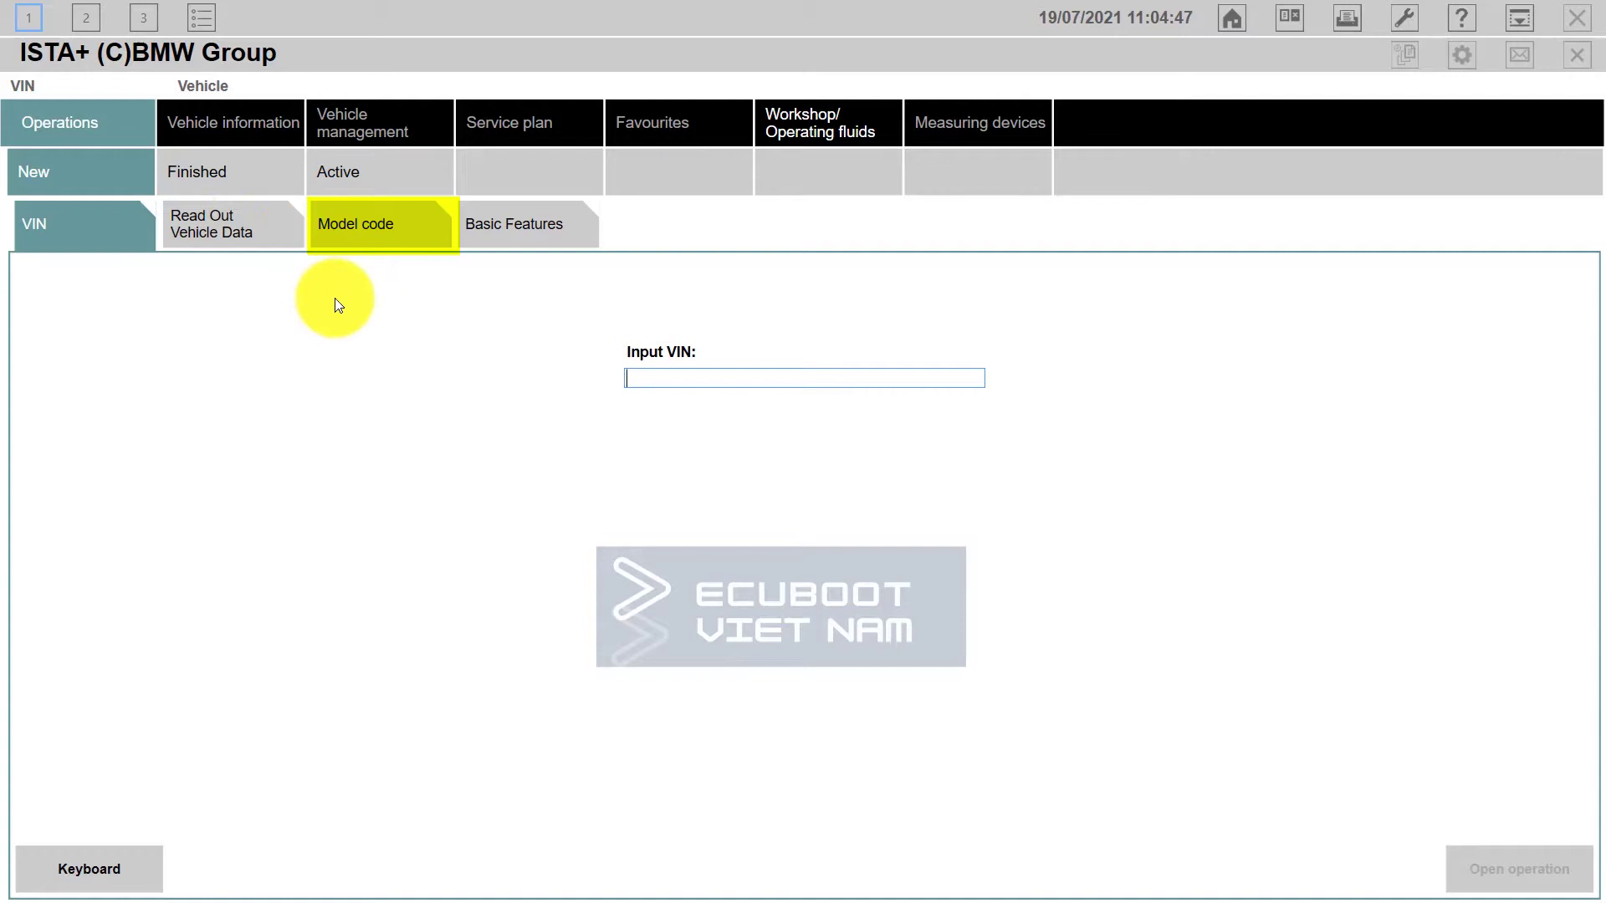
- After viewing the Model code and Basic Features options, enter the vehicle's VIN and open the operation
left_click(380, 224)
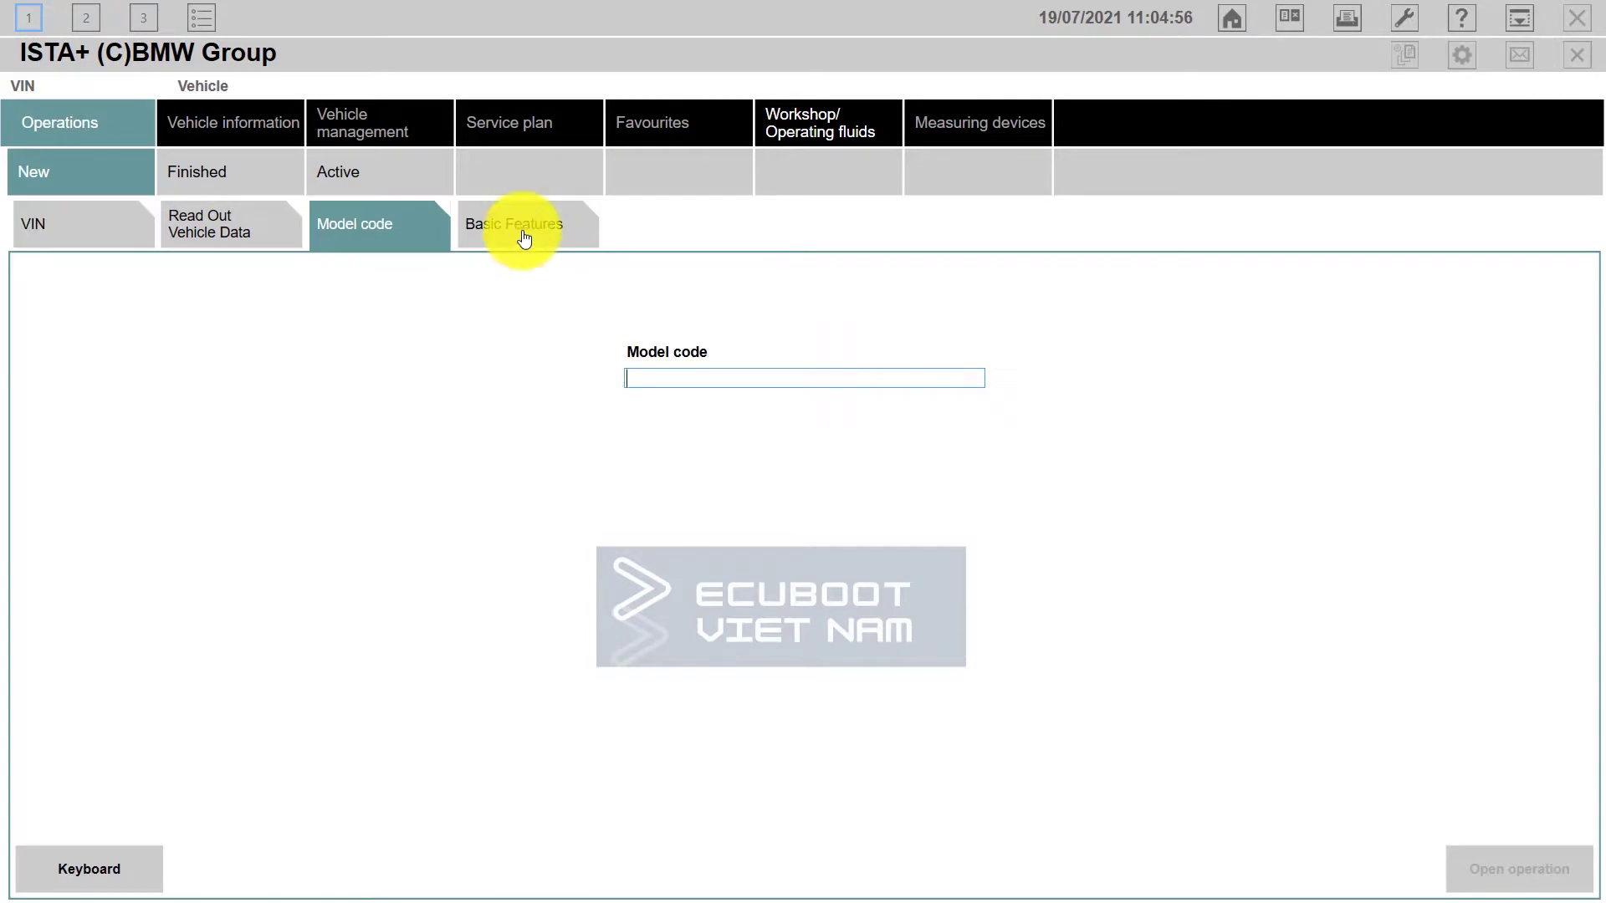
left_click(524, 240)
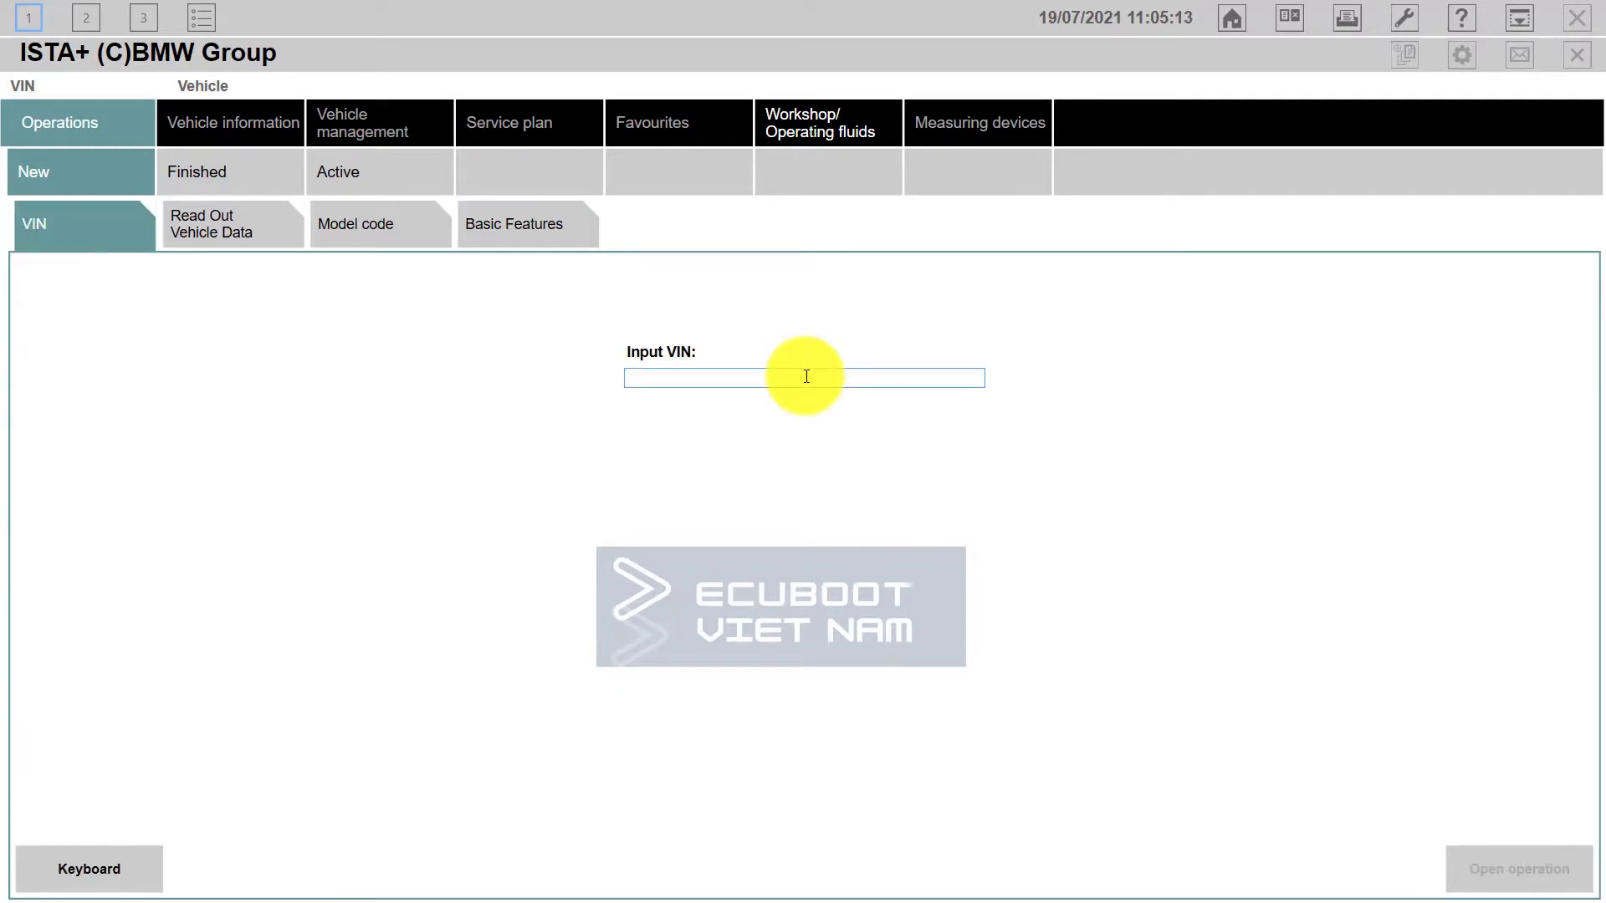
left_click(806, 377)
type("WBAPG51")
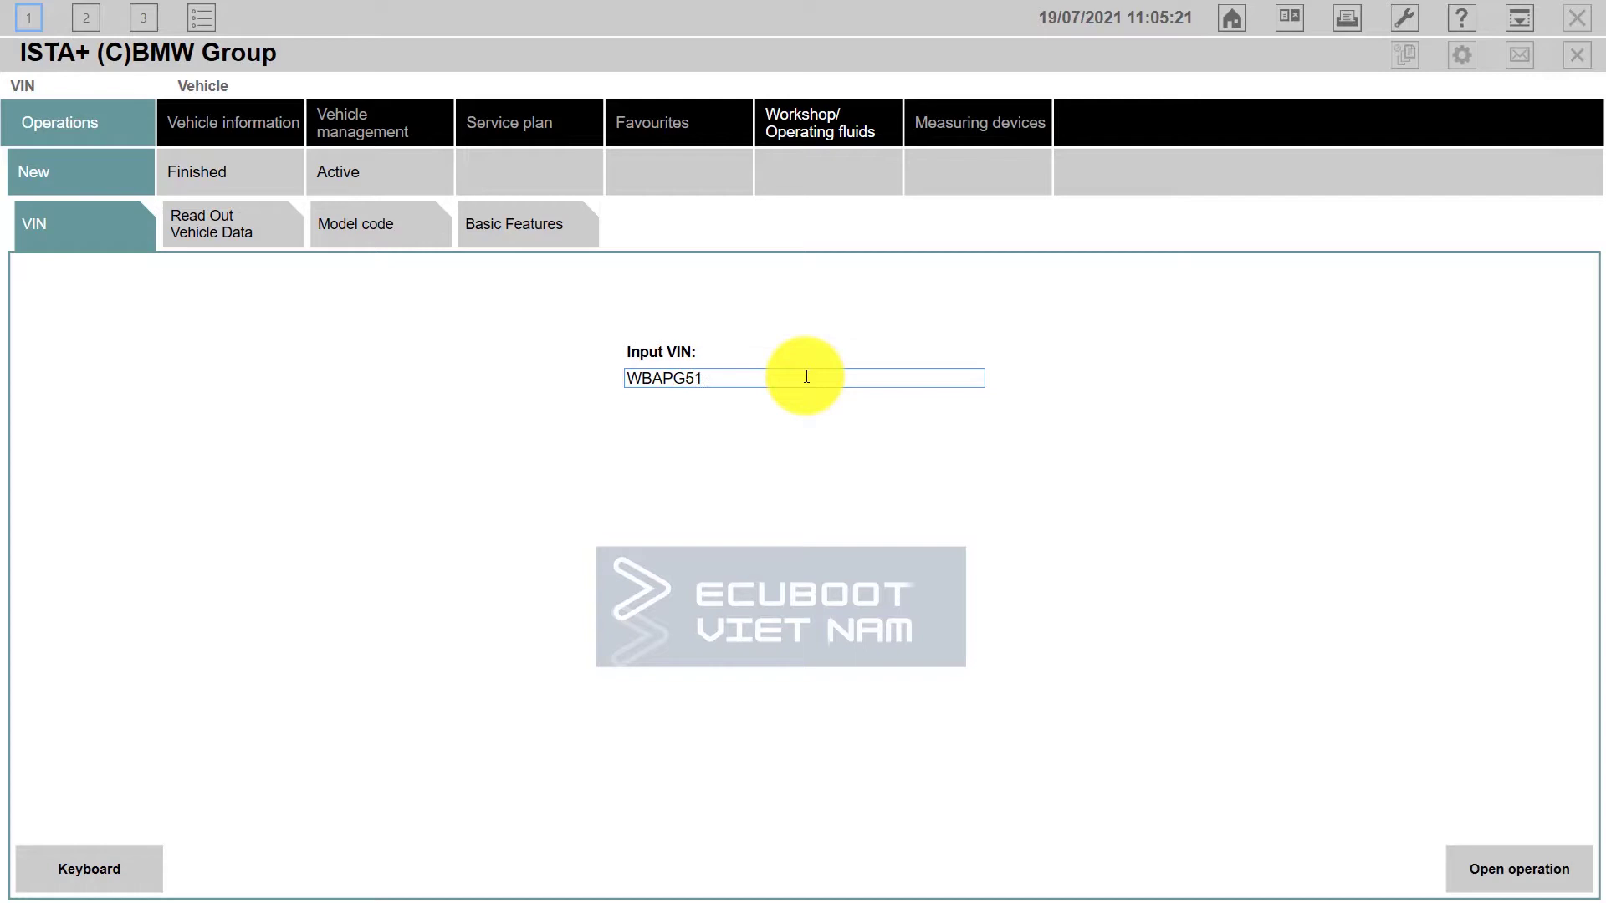
type("070A58")
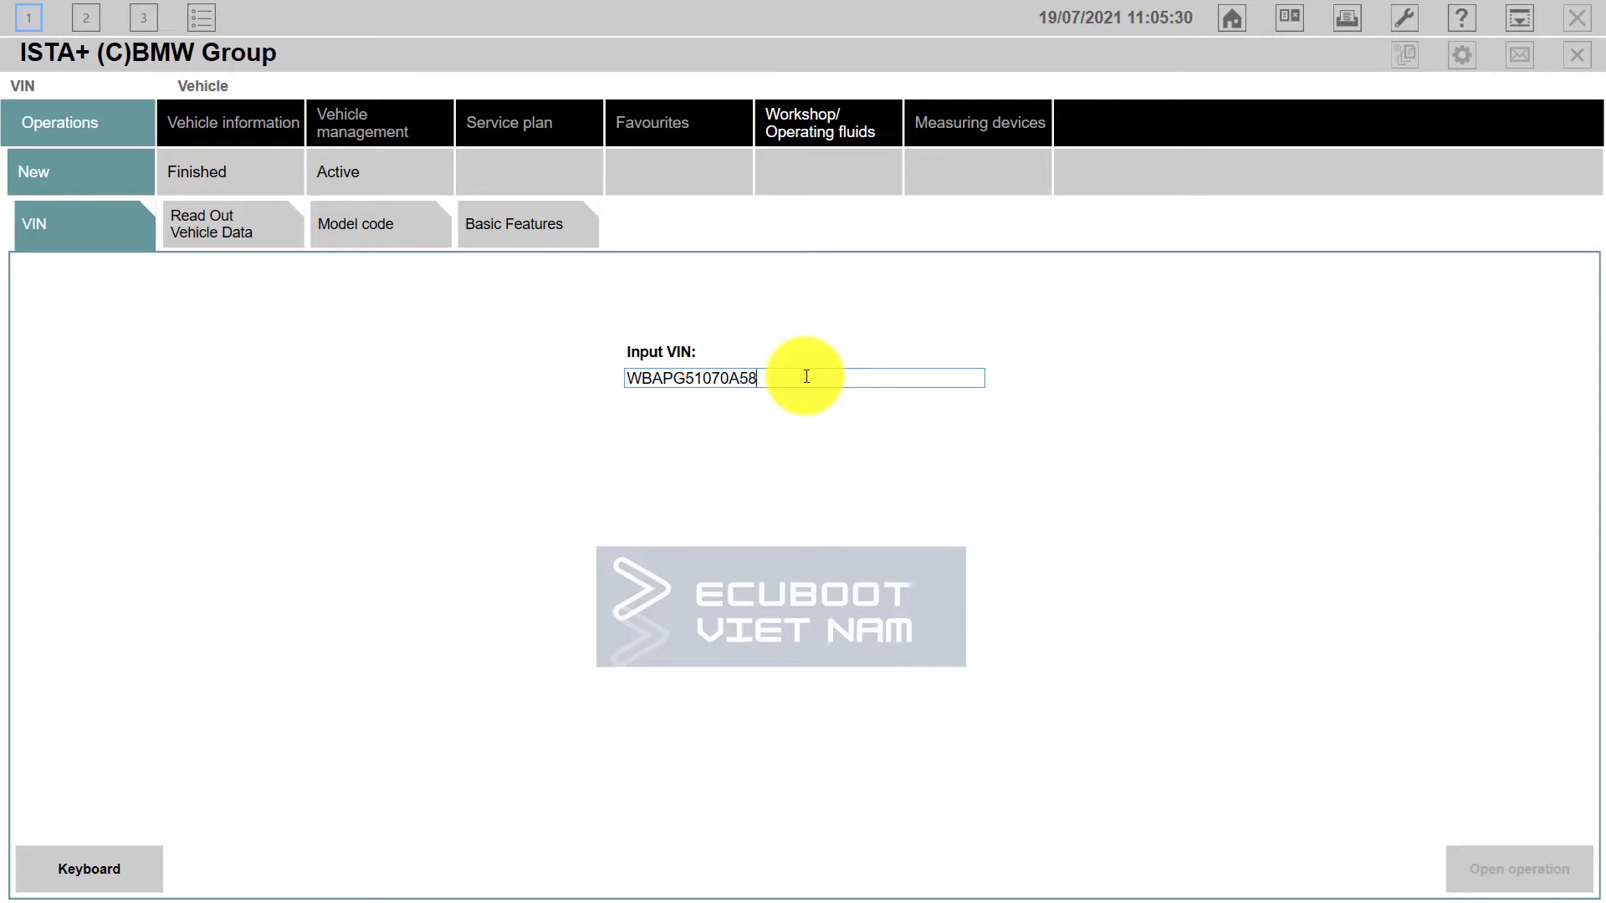
type("9478")
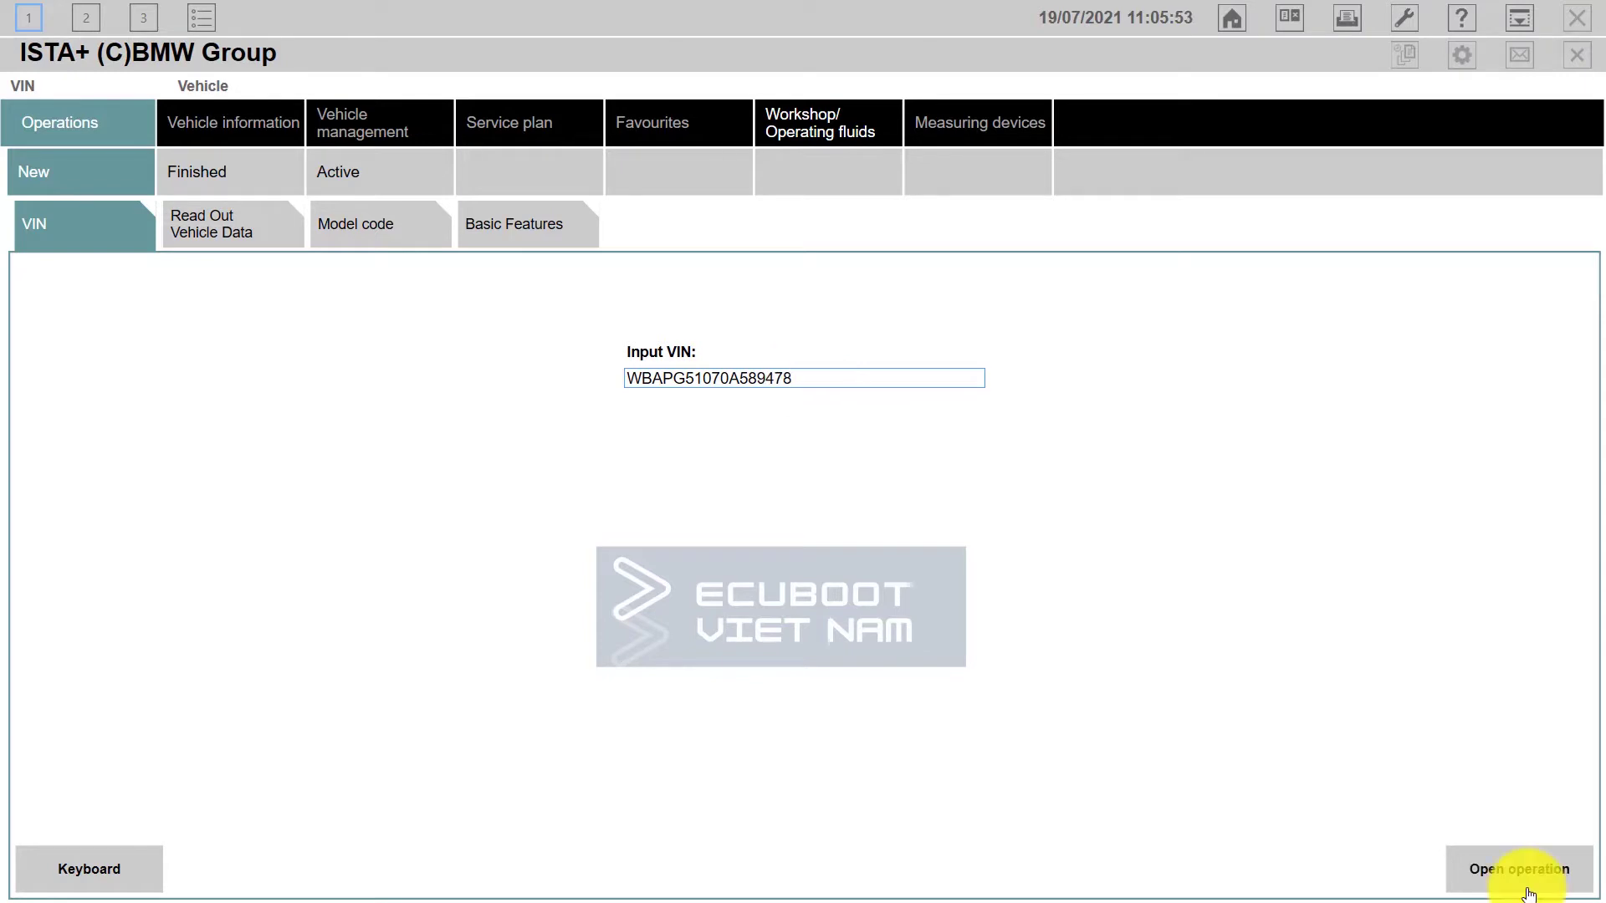
left_click(1529, 866)
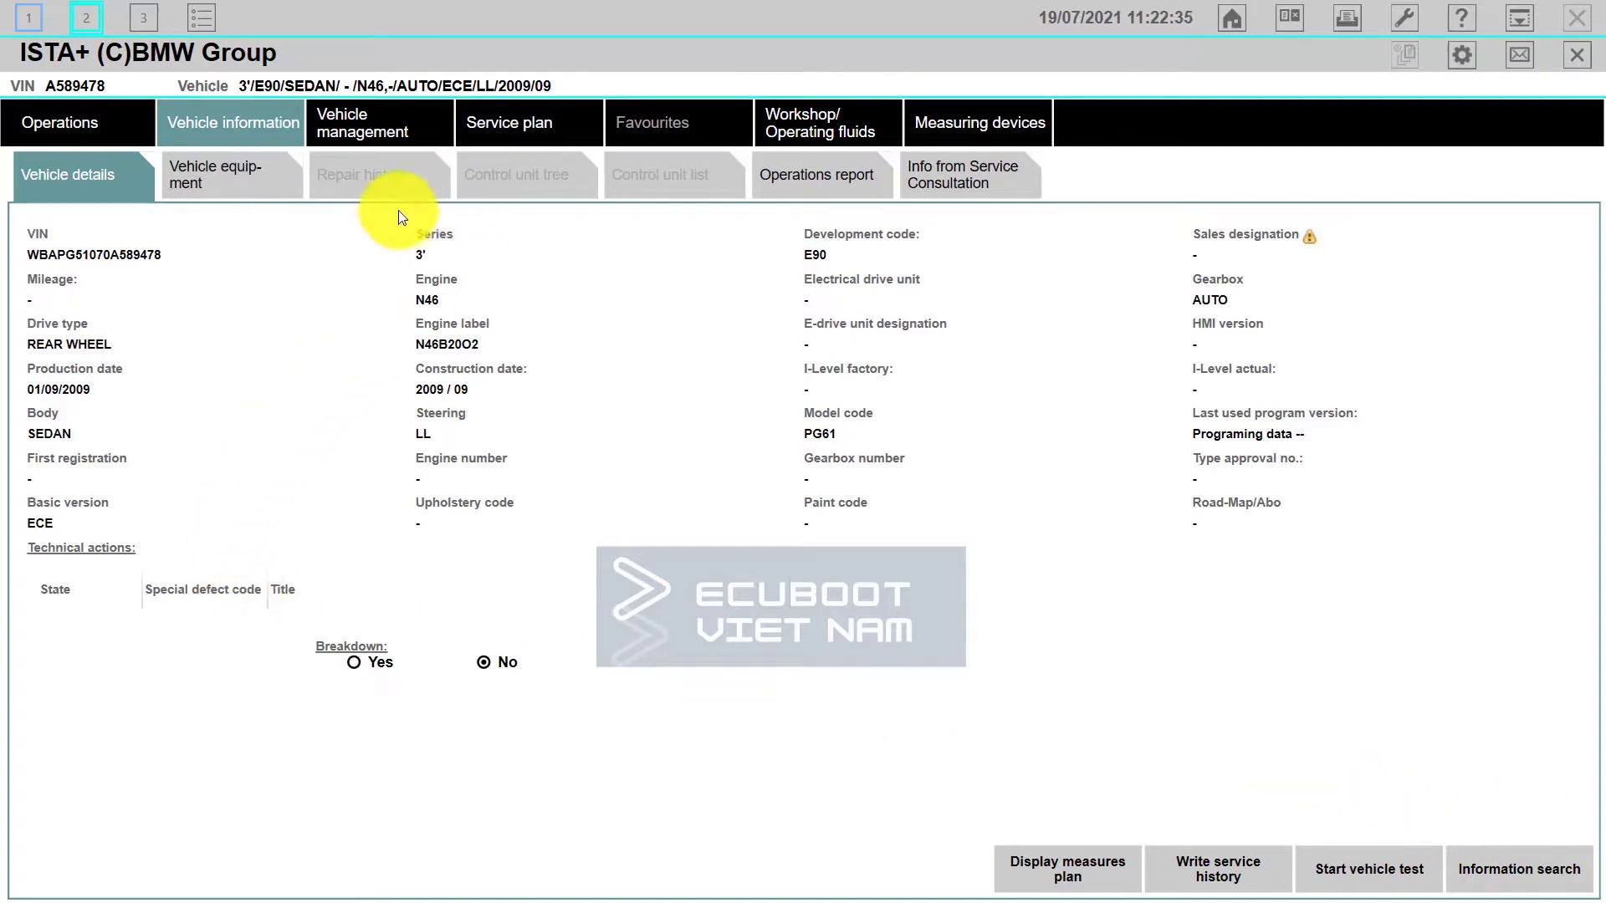
- Open Vehicle management's Repair/maintenance product structure for the E90 sedan
left_click(402, 138)
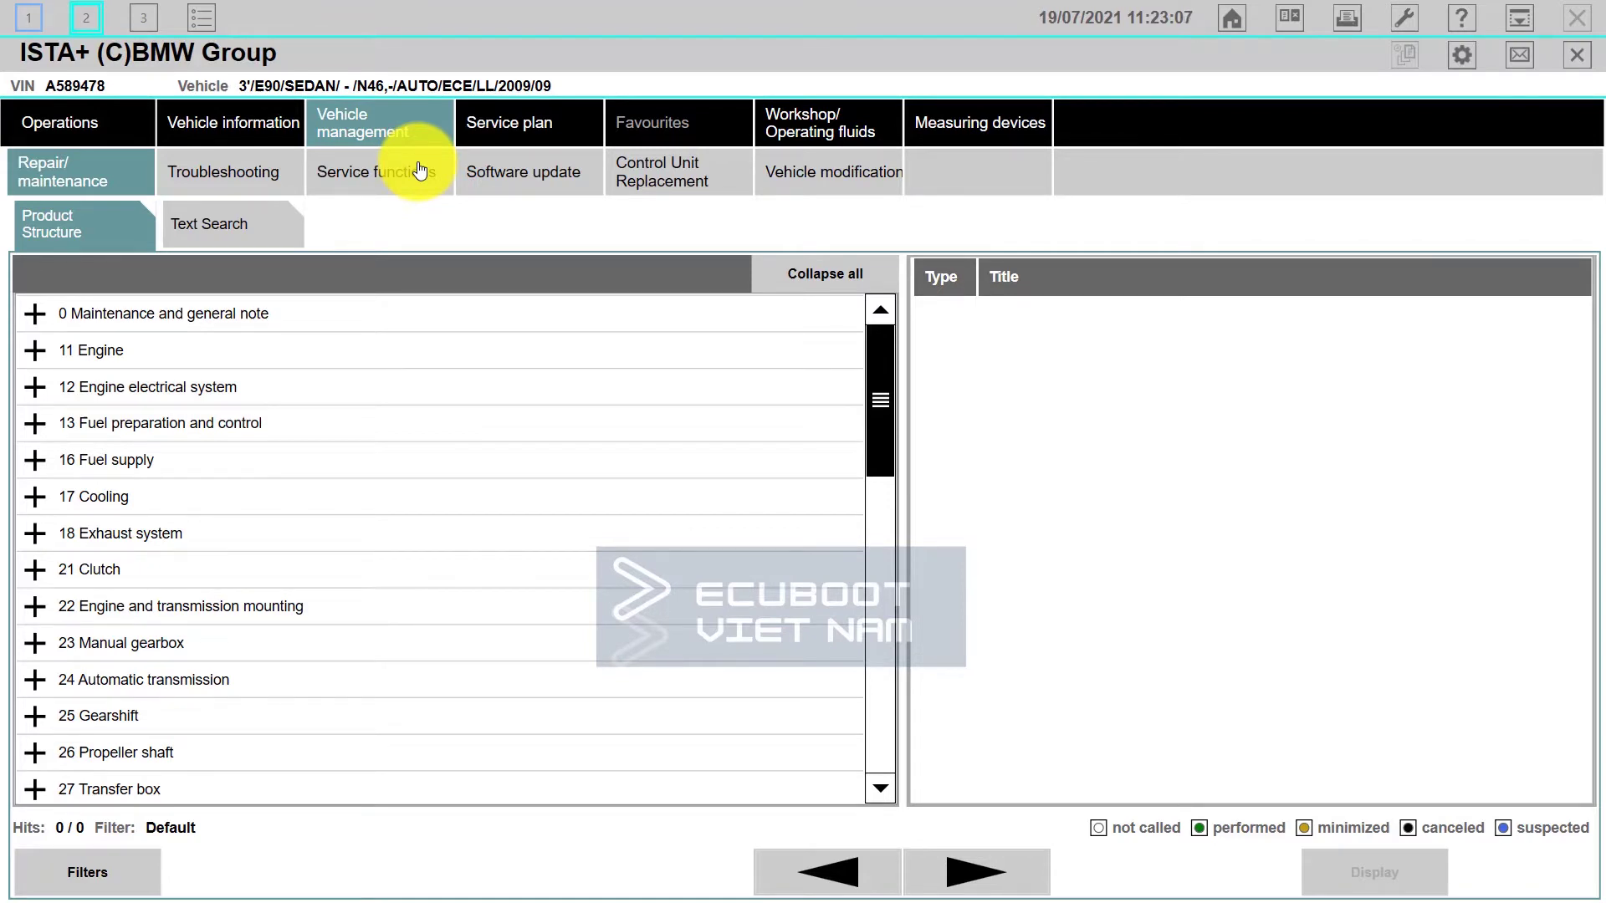
- Show the 435 documents of group 11 Engine in a full-width list with the product tree collapsed
left_click(92, 349)
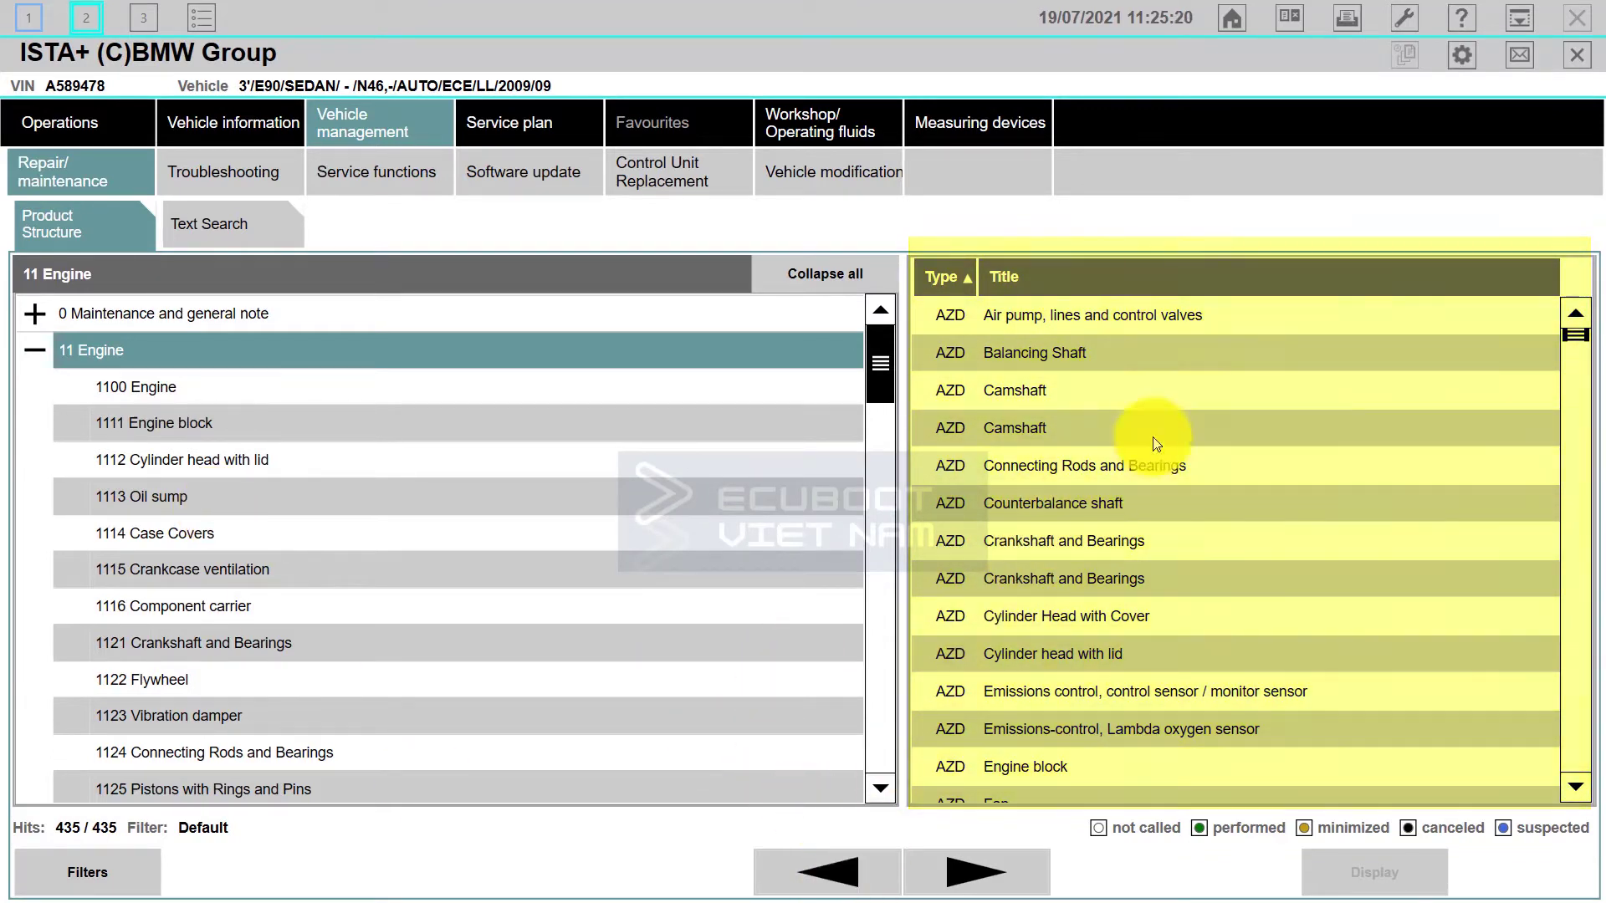
left_click(824, 872)
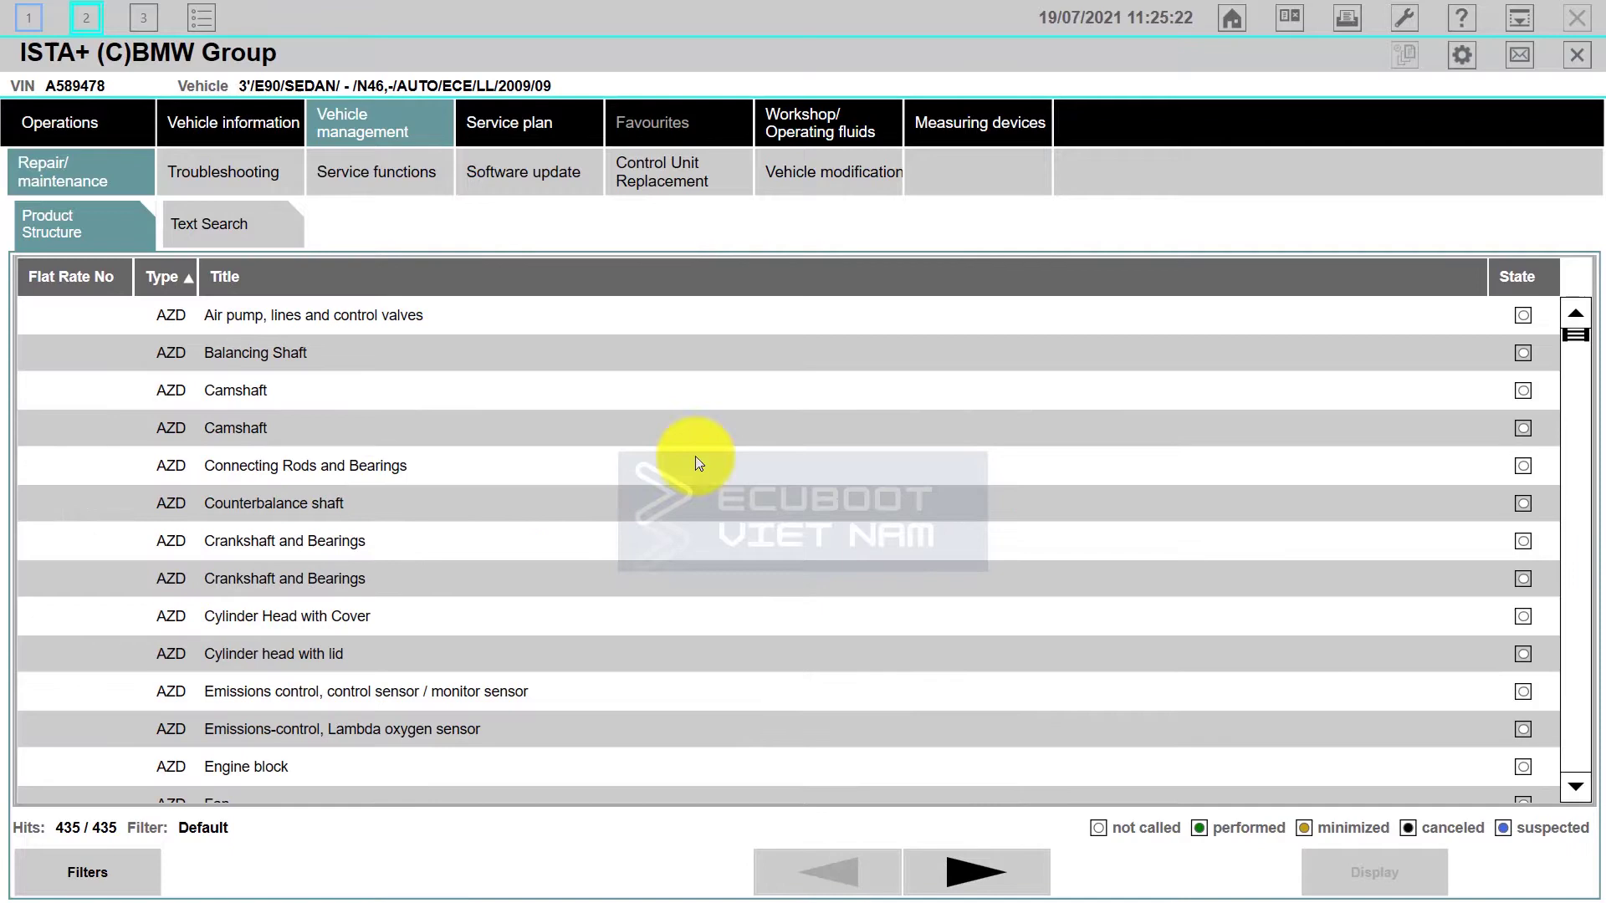
scroll(738, 430, "down", 1)
scroll(470, 464, "up", 1)
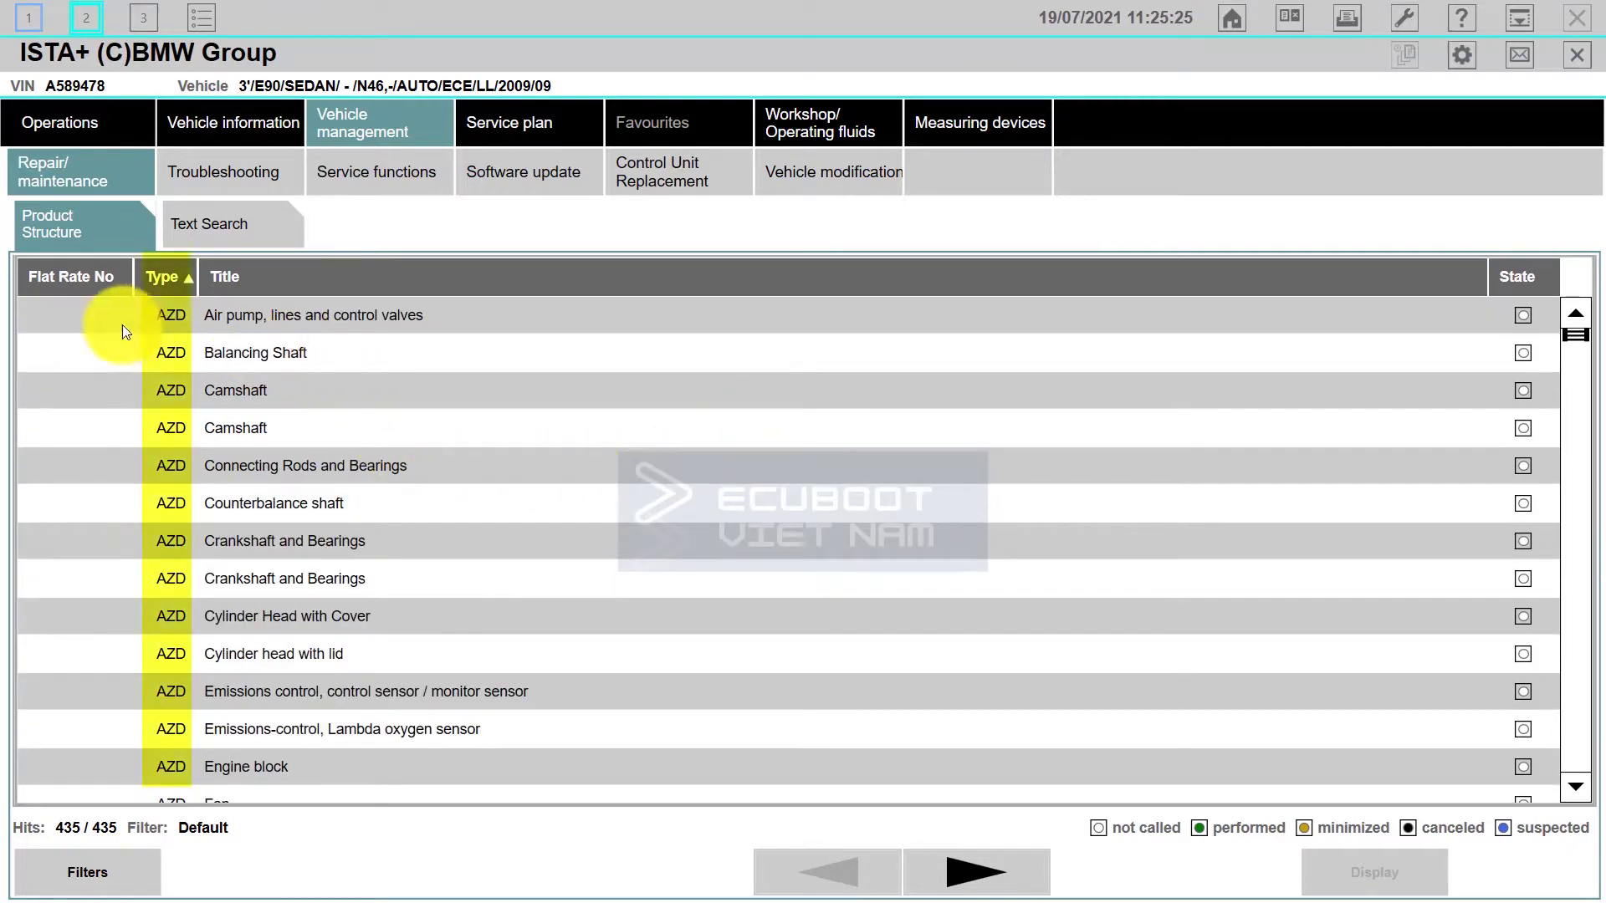
scroll(339, 467, "down", 2)
scroll(340, 467, "up", 2)
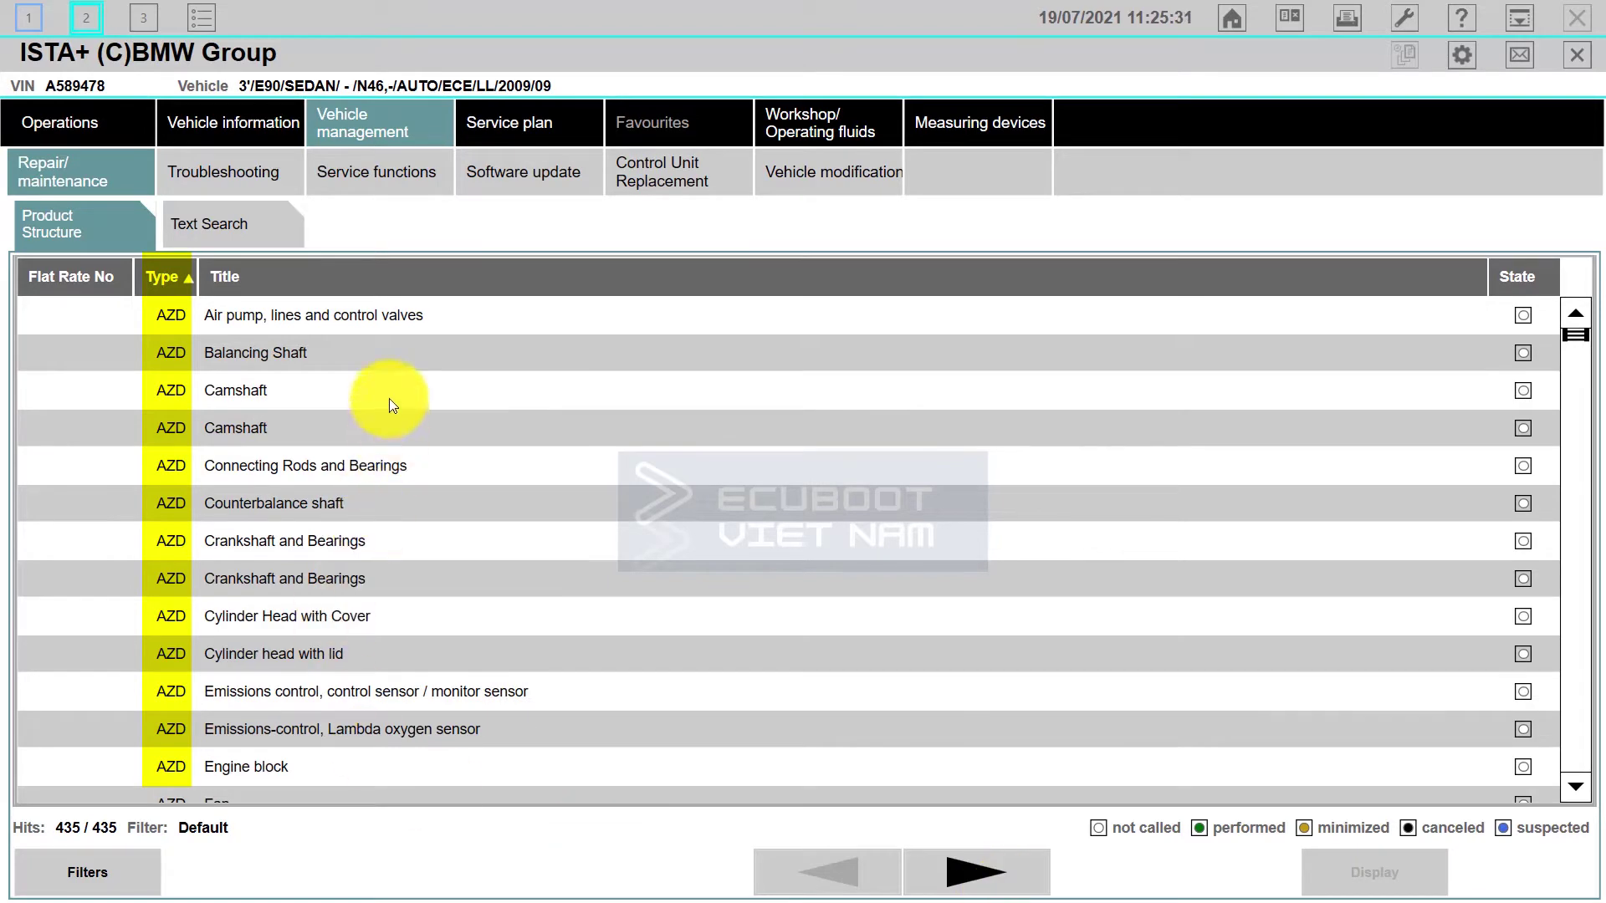
scroll(401, 451, "down", 2)
scroll(446, 550, "down", 2)
scroll(448, 544, "up", 2)
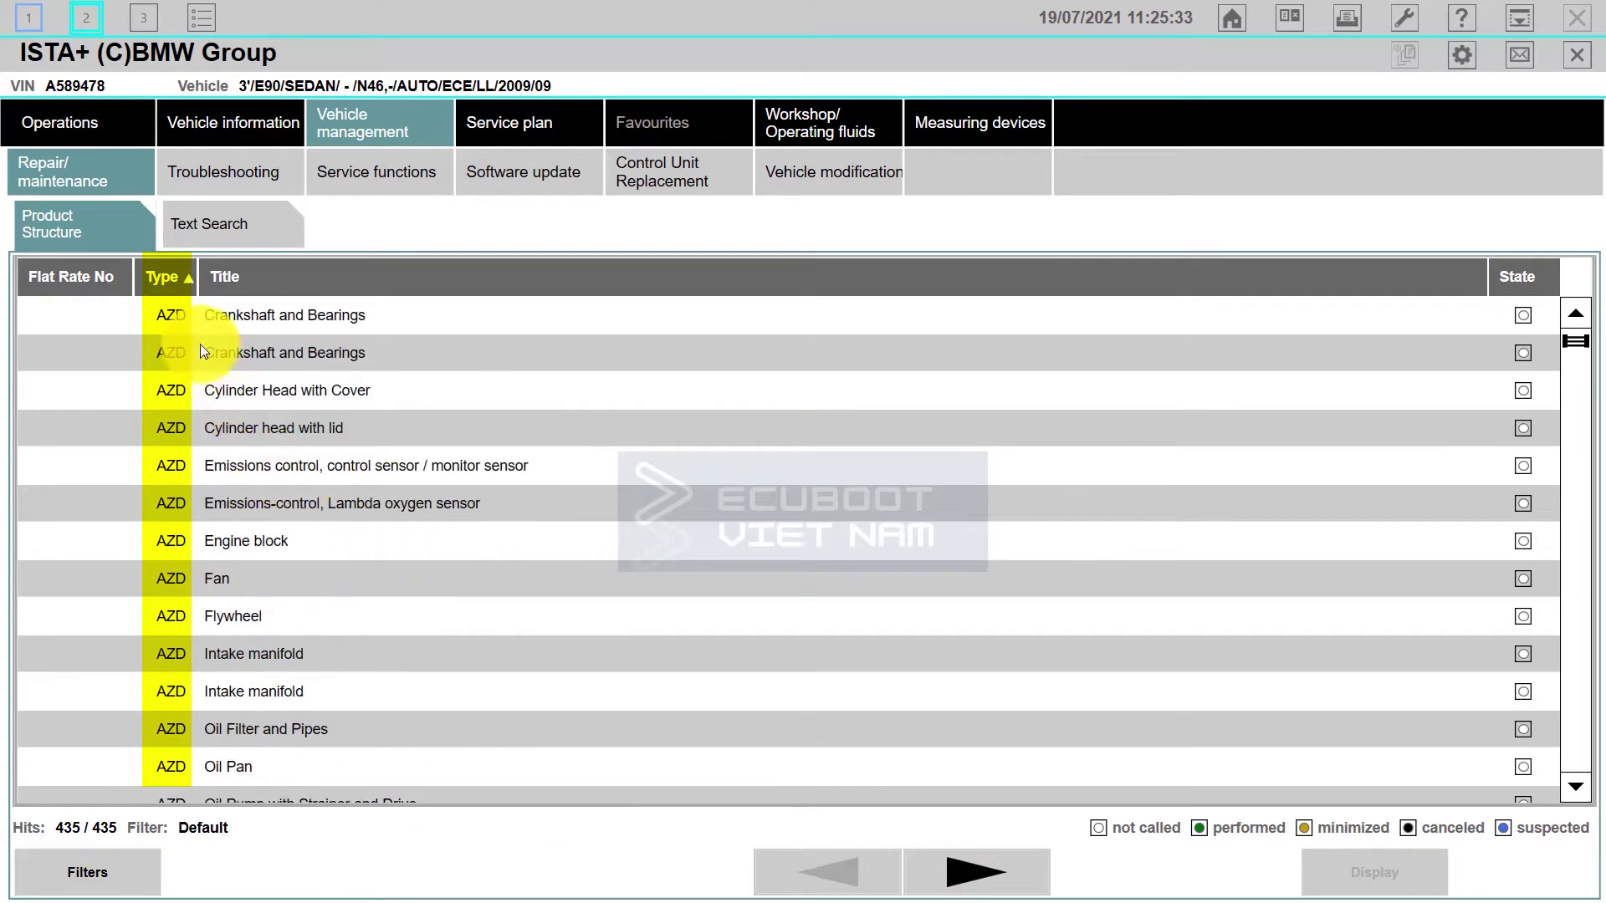
scroll(167, 339, "up", 2)
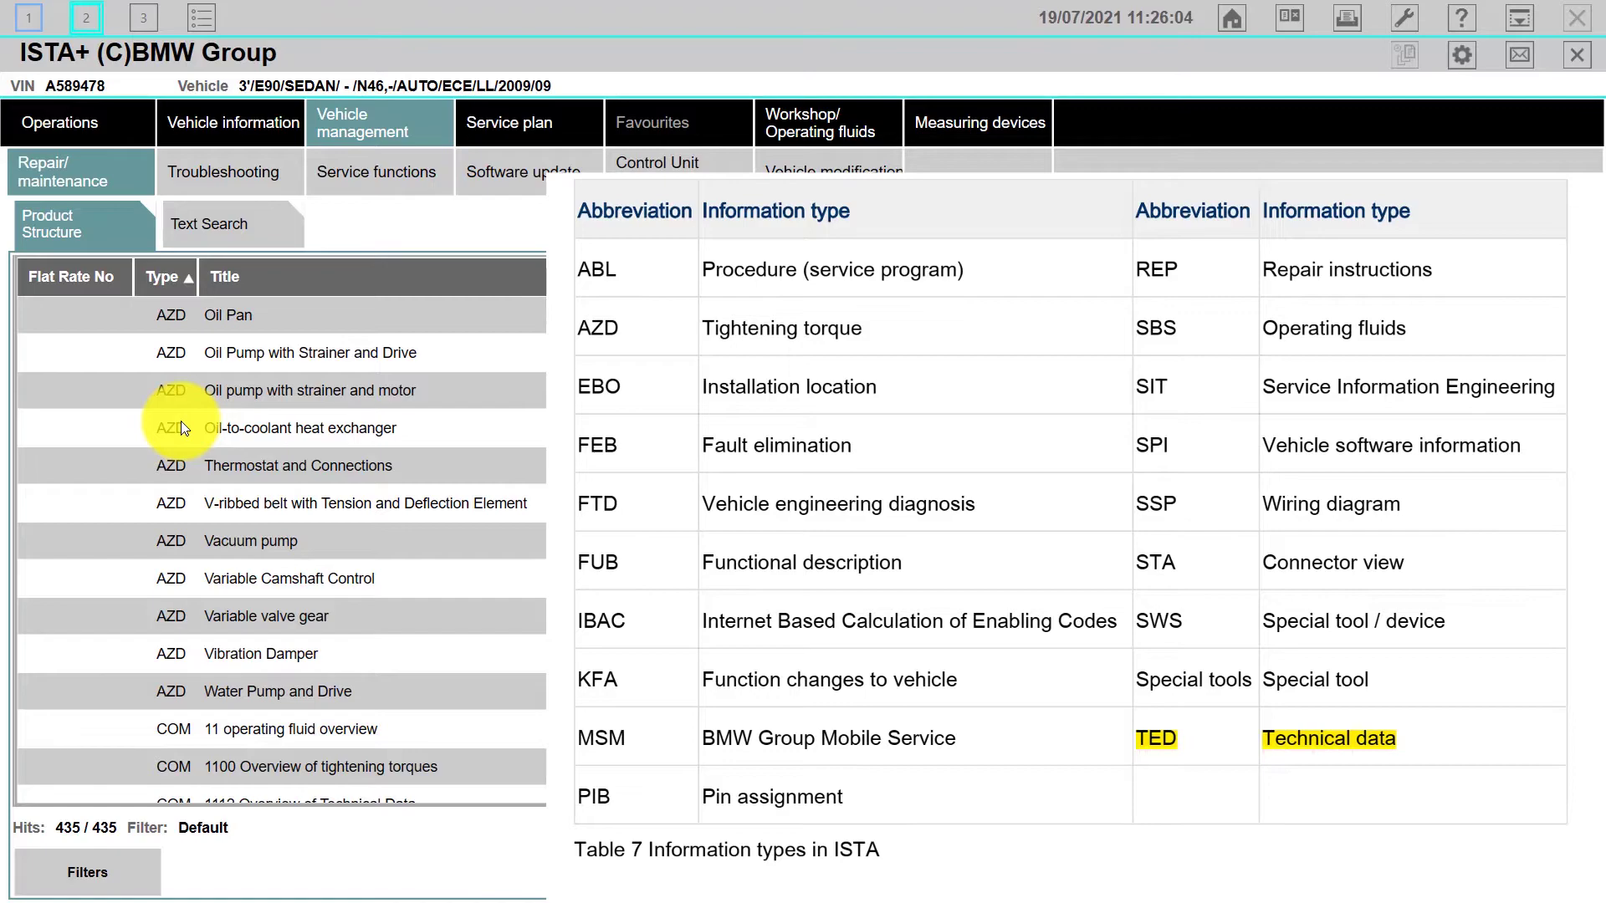
scroll(244, 448, "down", 15)
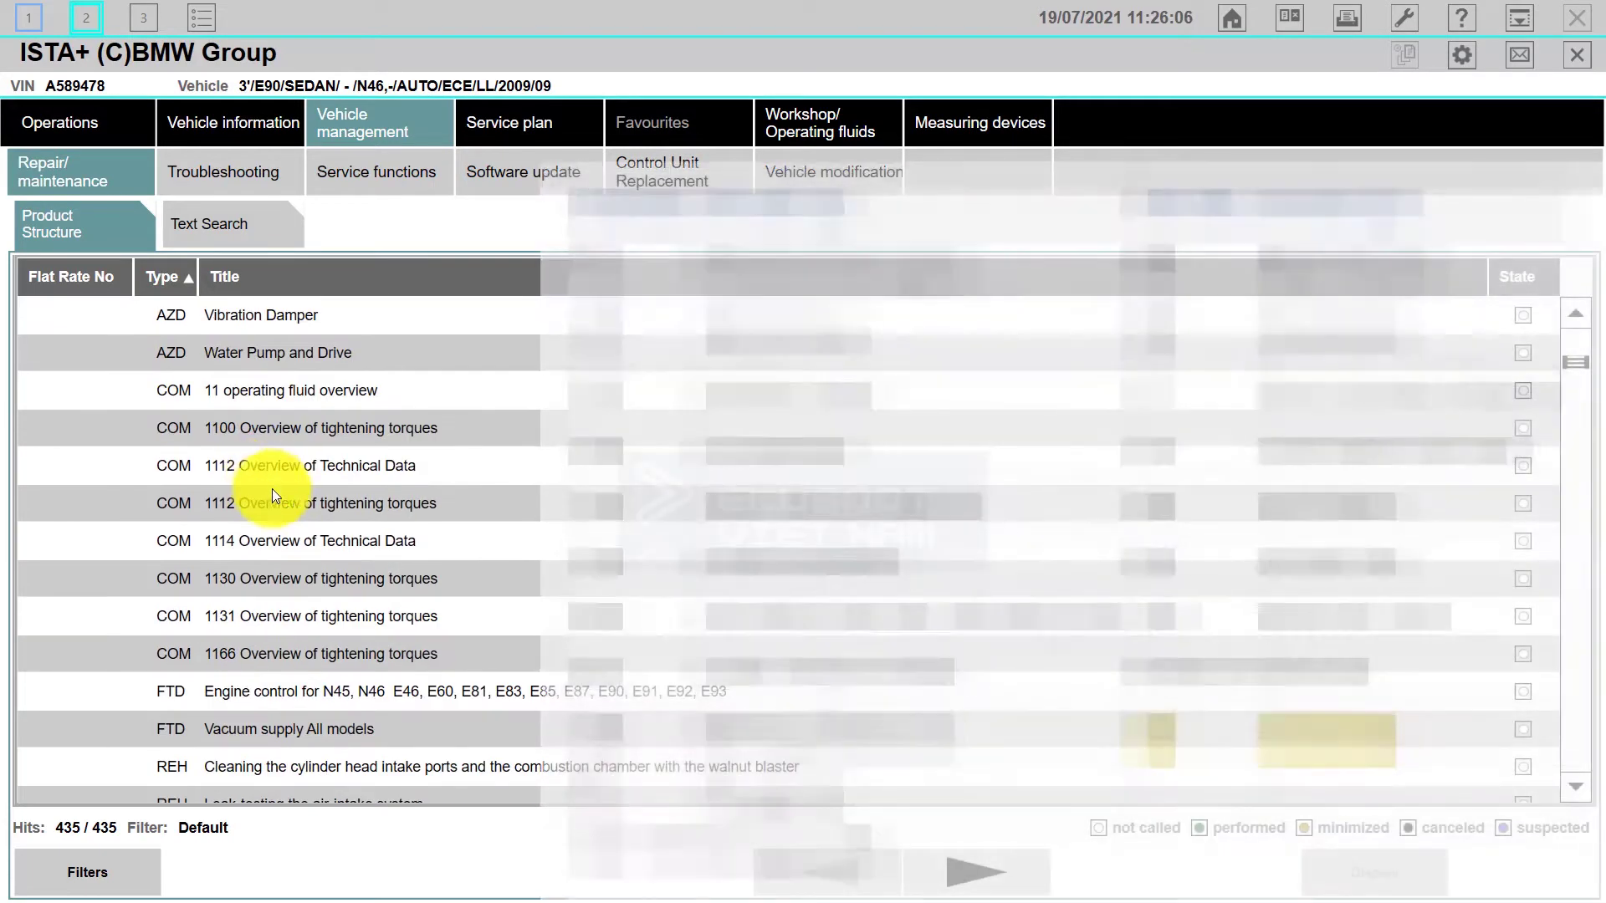
scroll(288, 520, "down", 1)
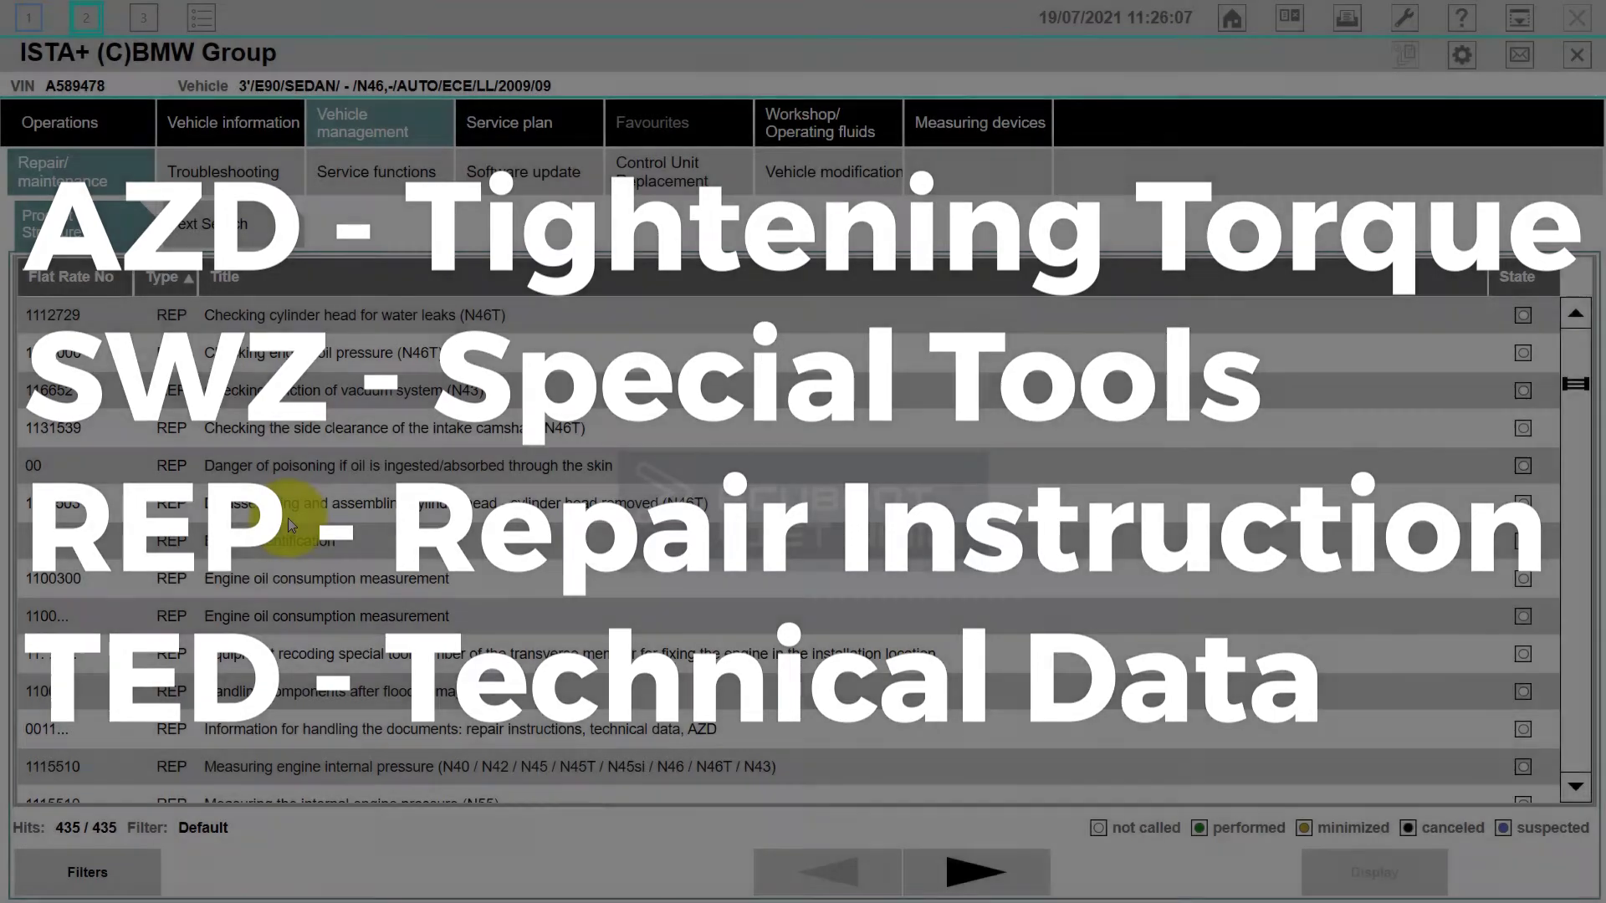
scroll(287, 518, "up", 12)
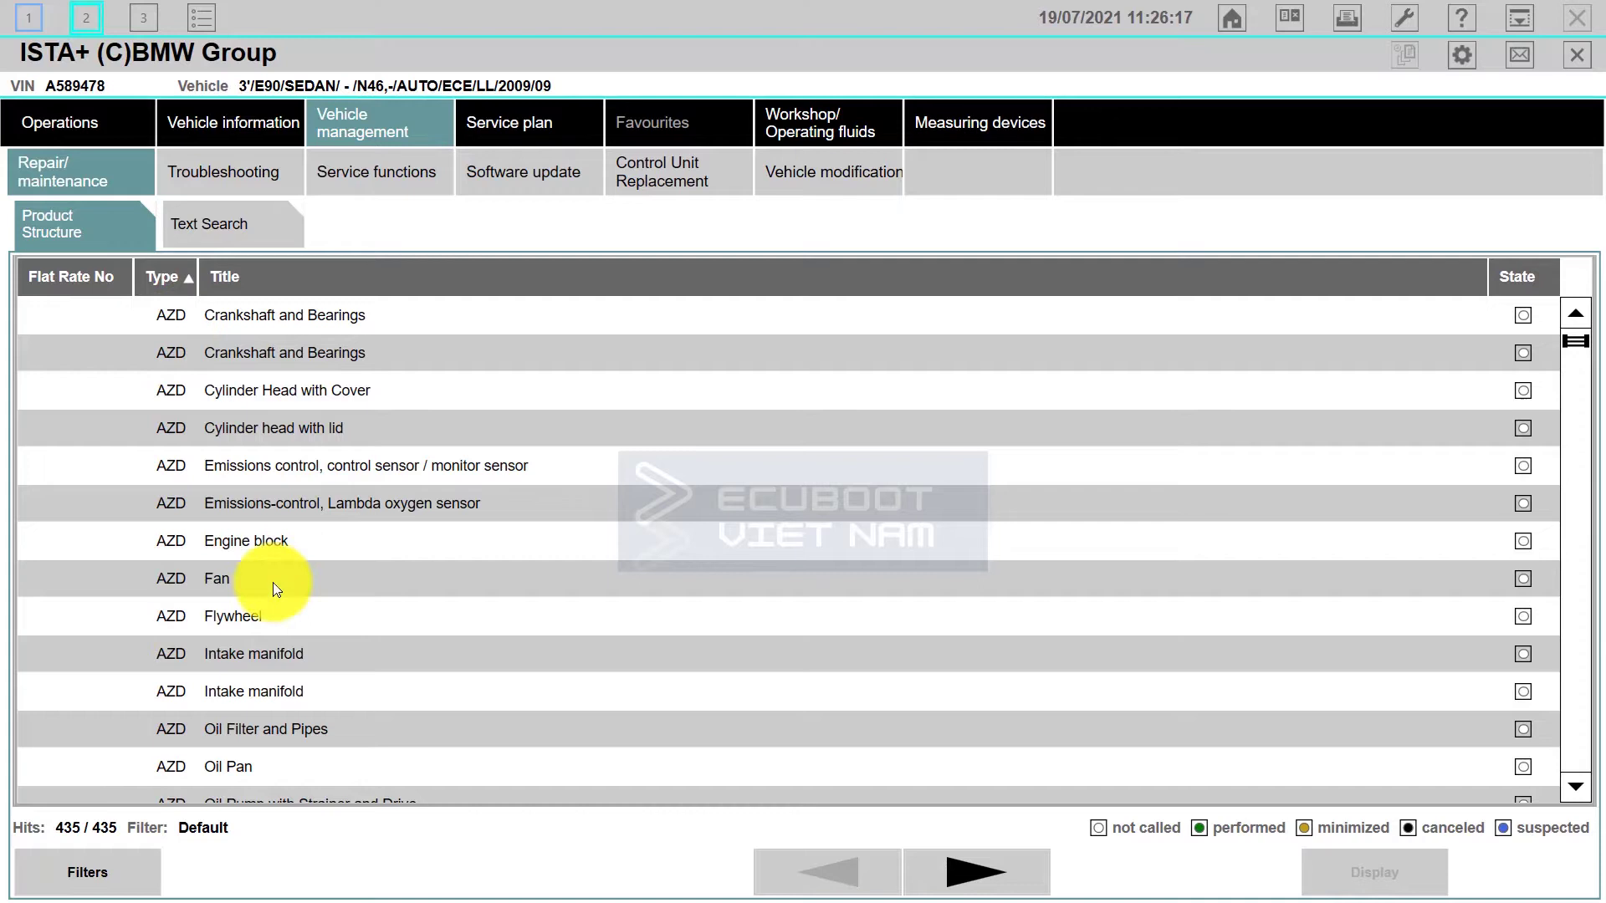
- Read the AZD Flywheel and Camshaft tightening-torque sheets, closing each back to the list
double_click(226, 624)
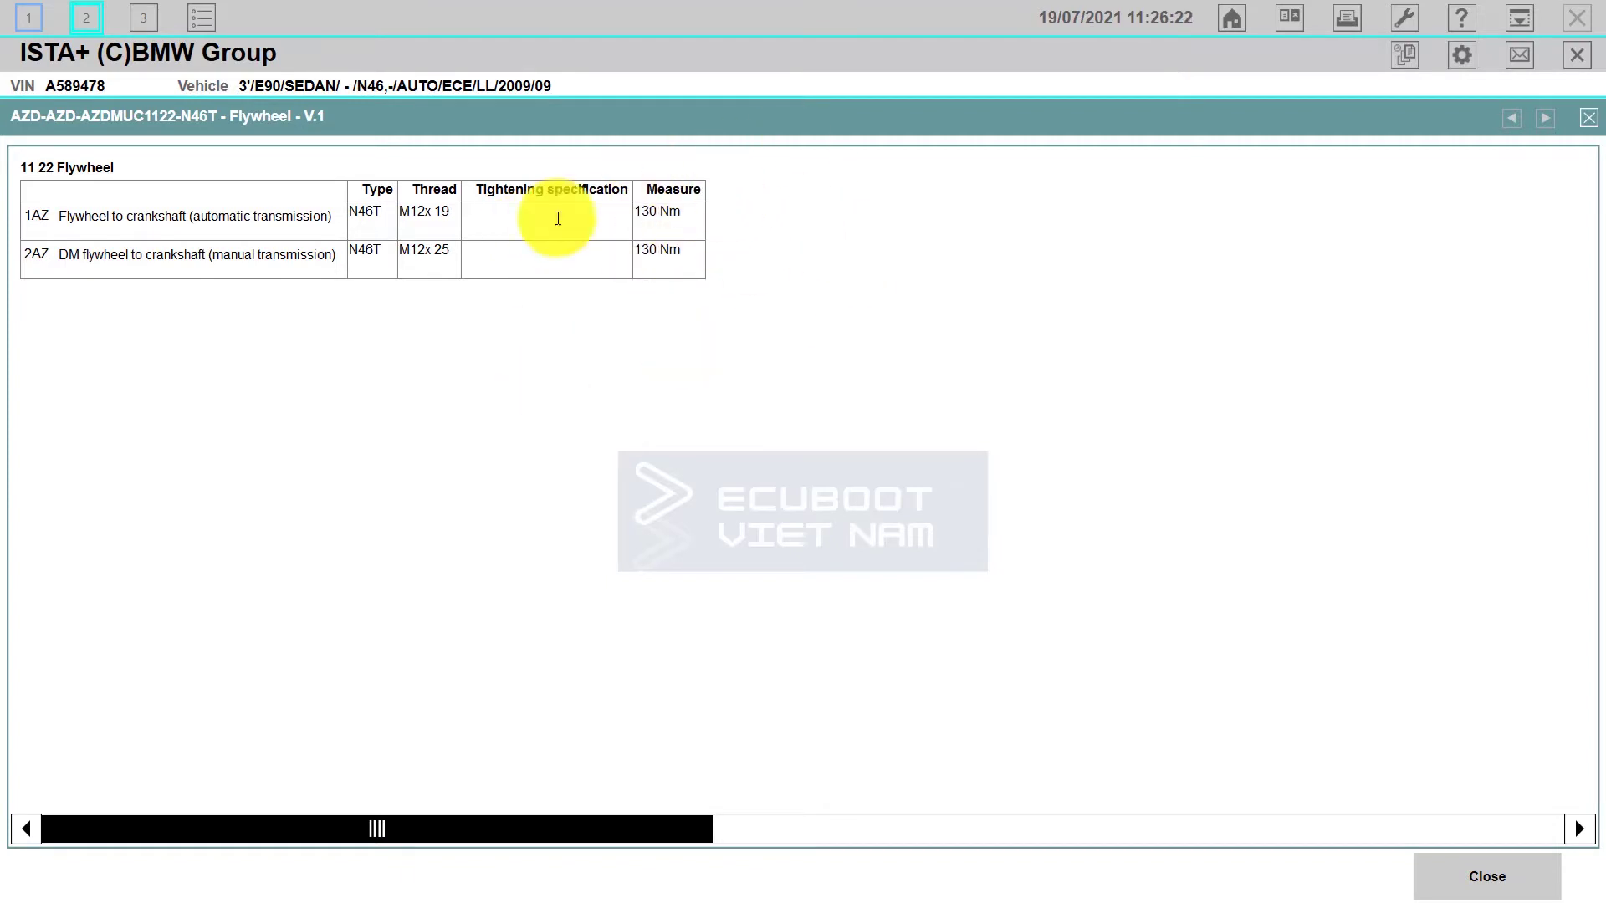
left_click(1588, 117)
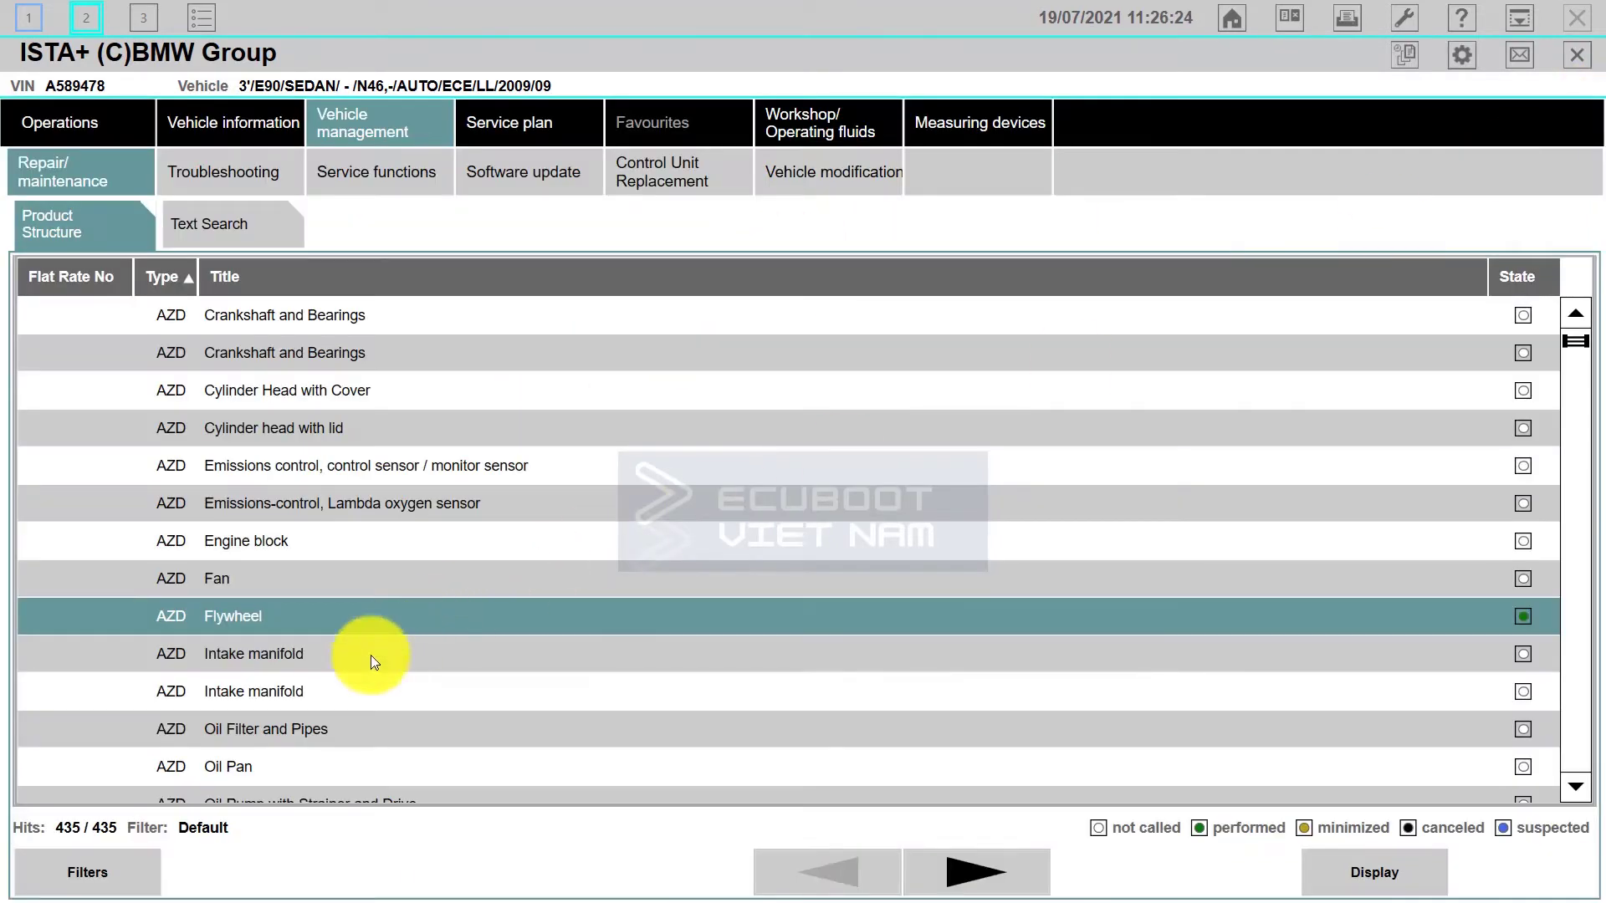
scroll(373, 663, "down", 2)
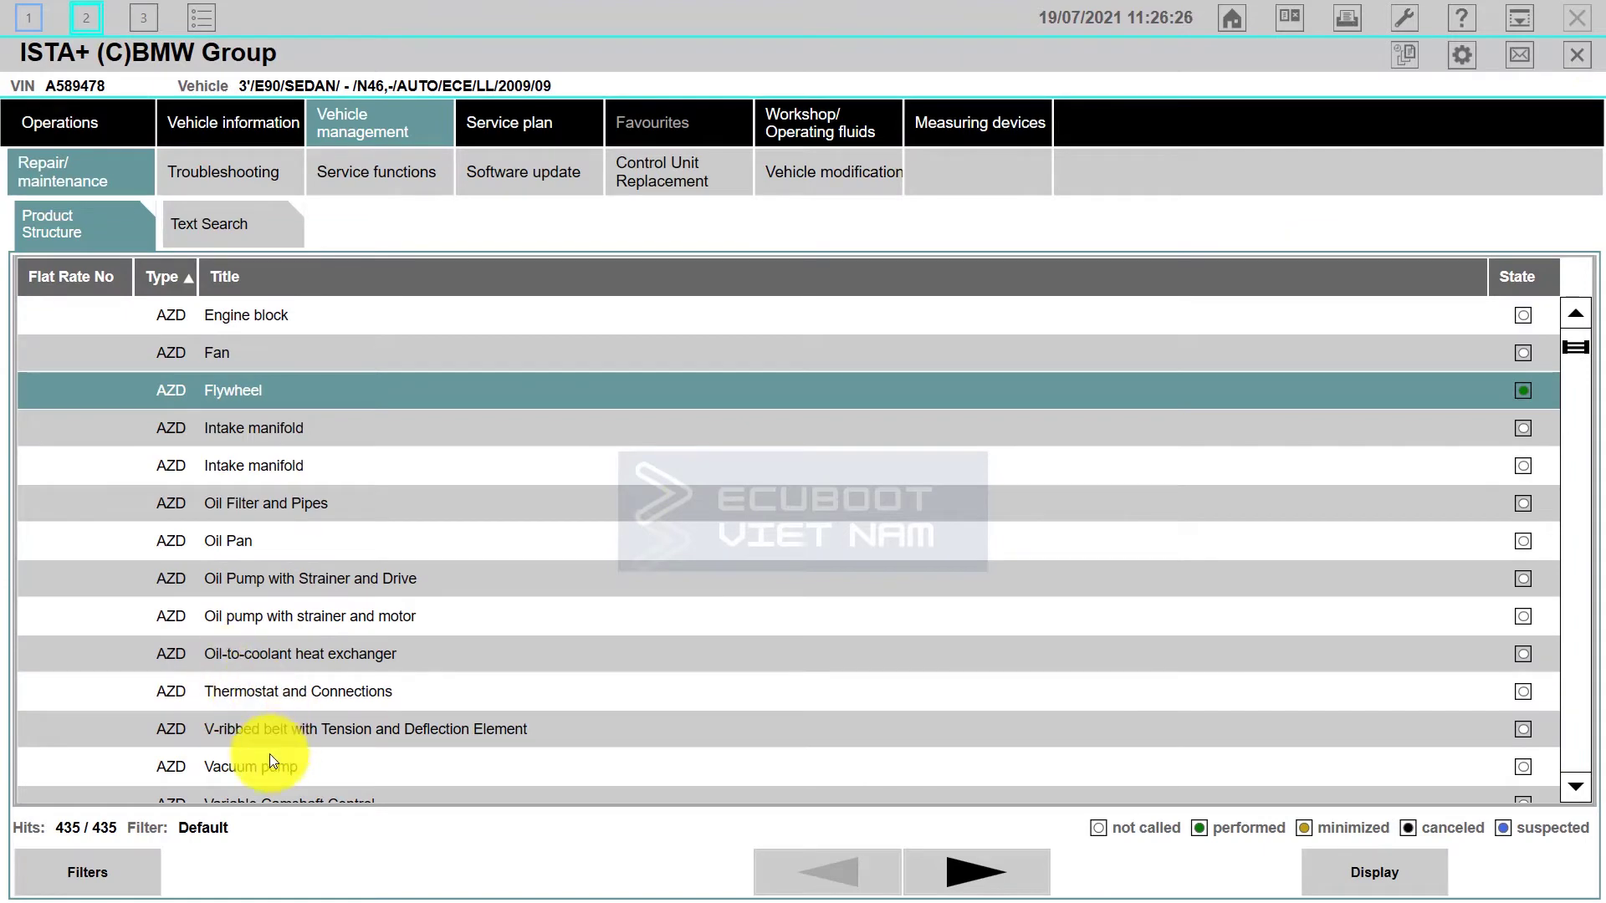
scroll(268, 765, "down", 2)
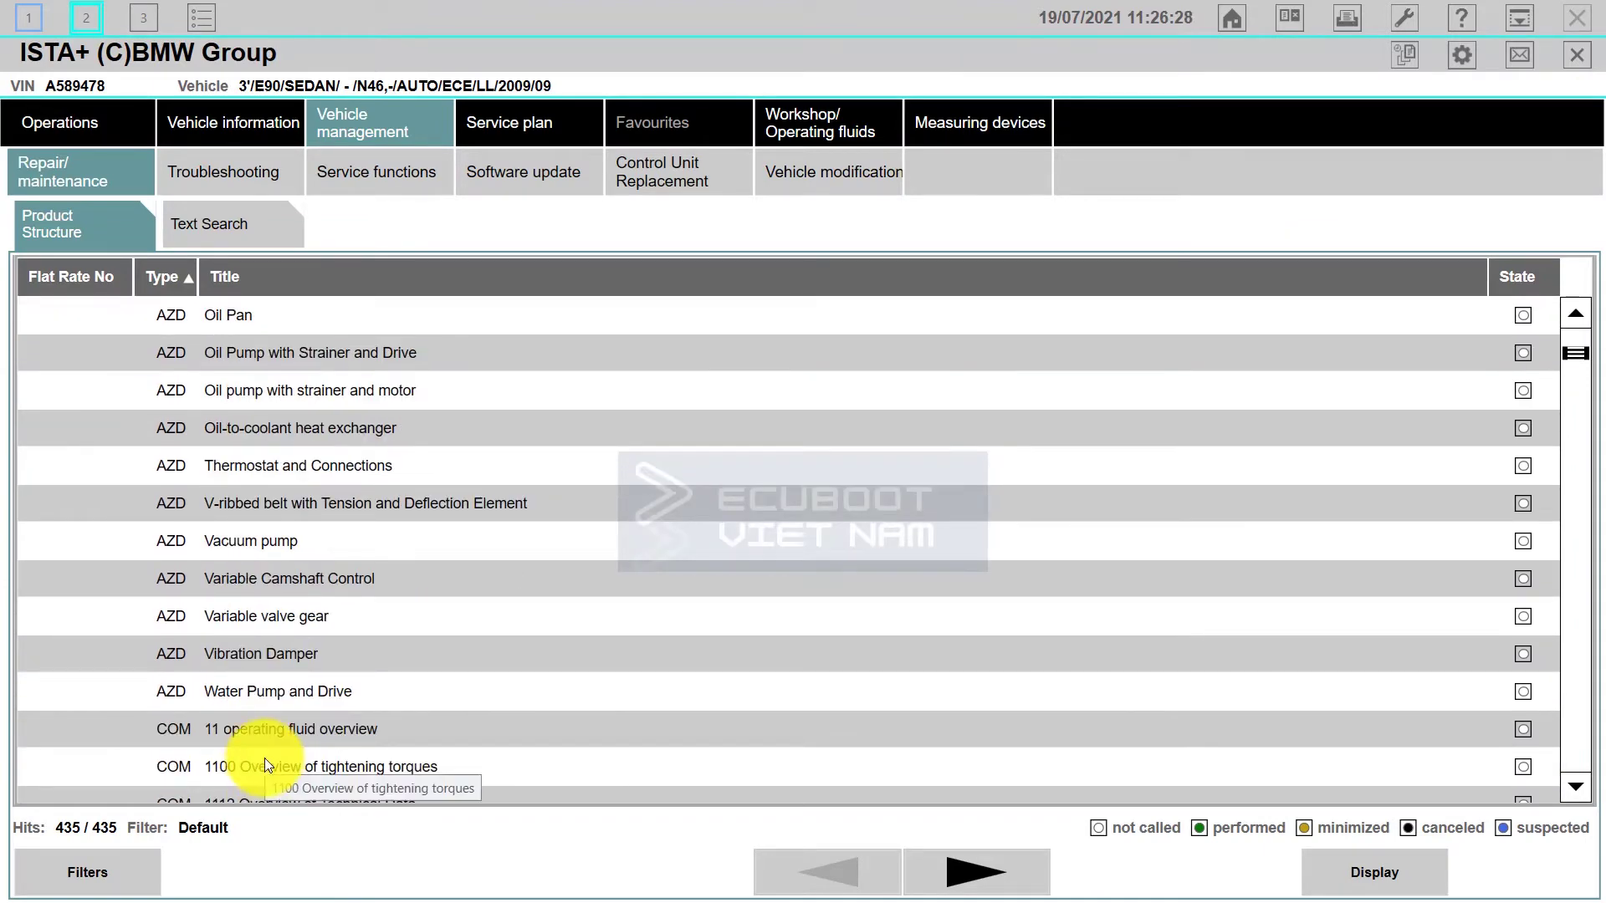
scroll(264, 757, "up", 6)
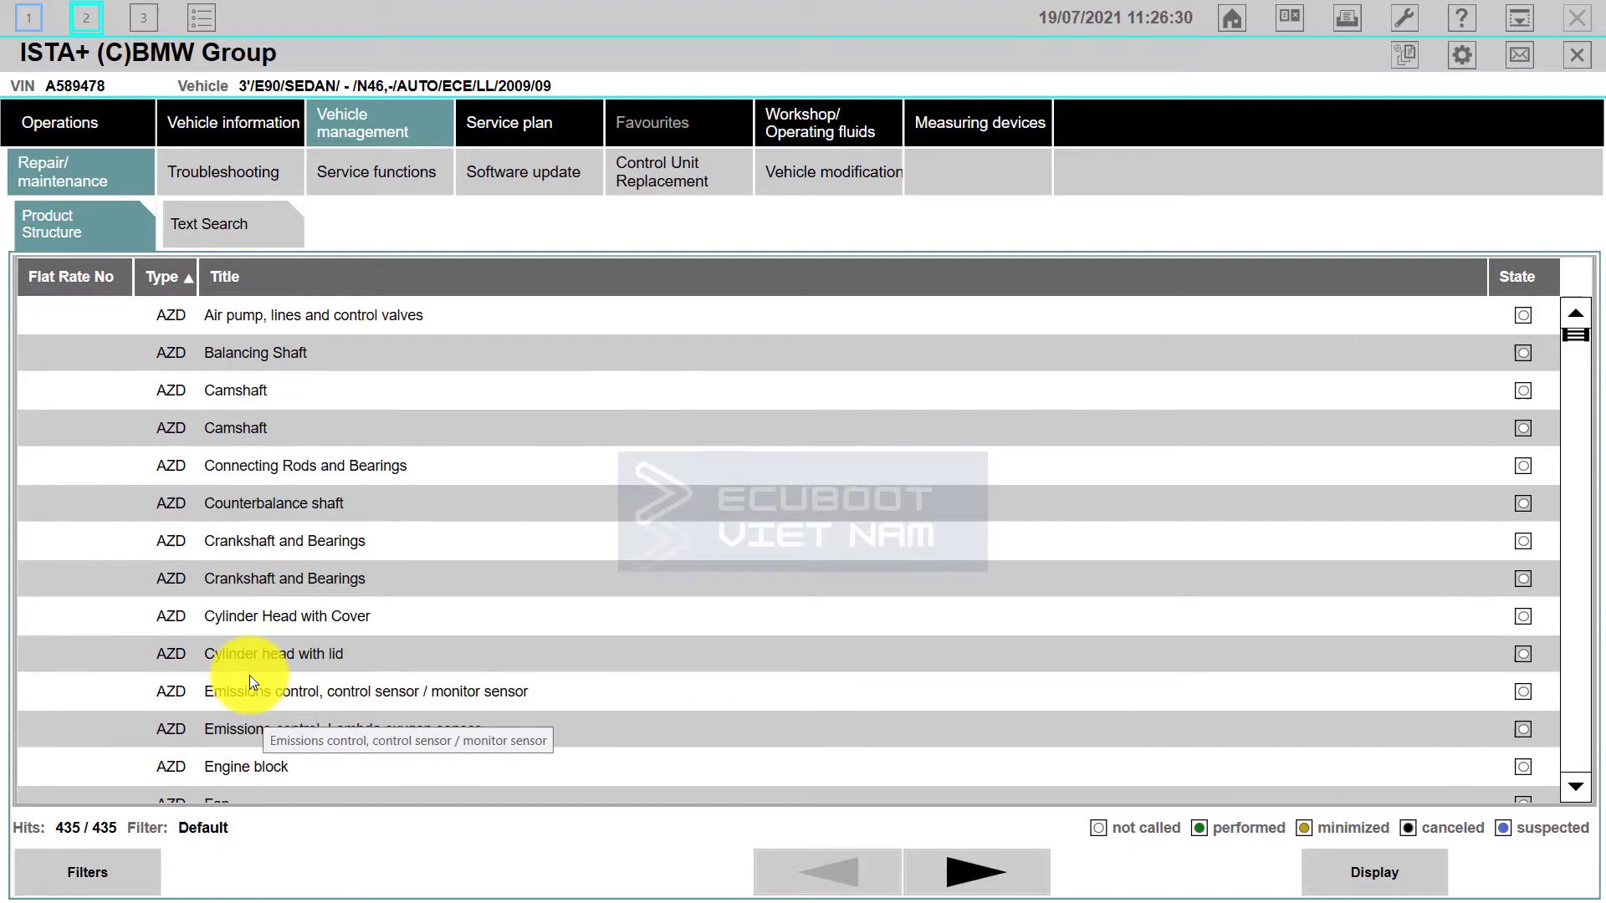
double_click(243, 393)
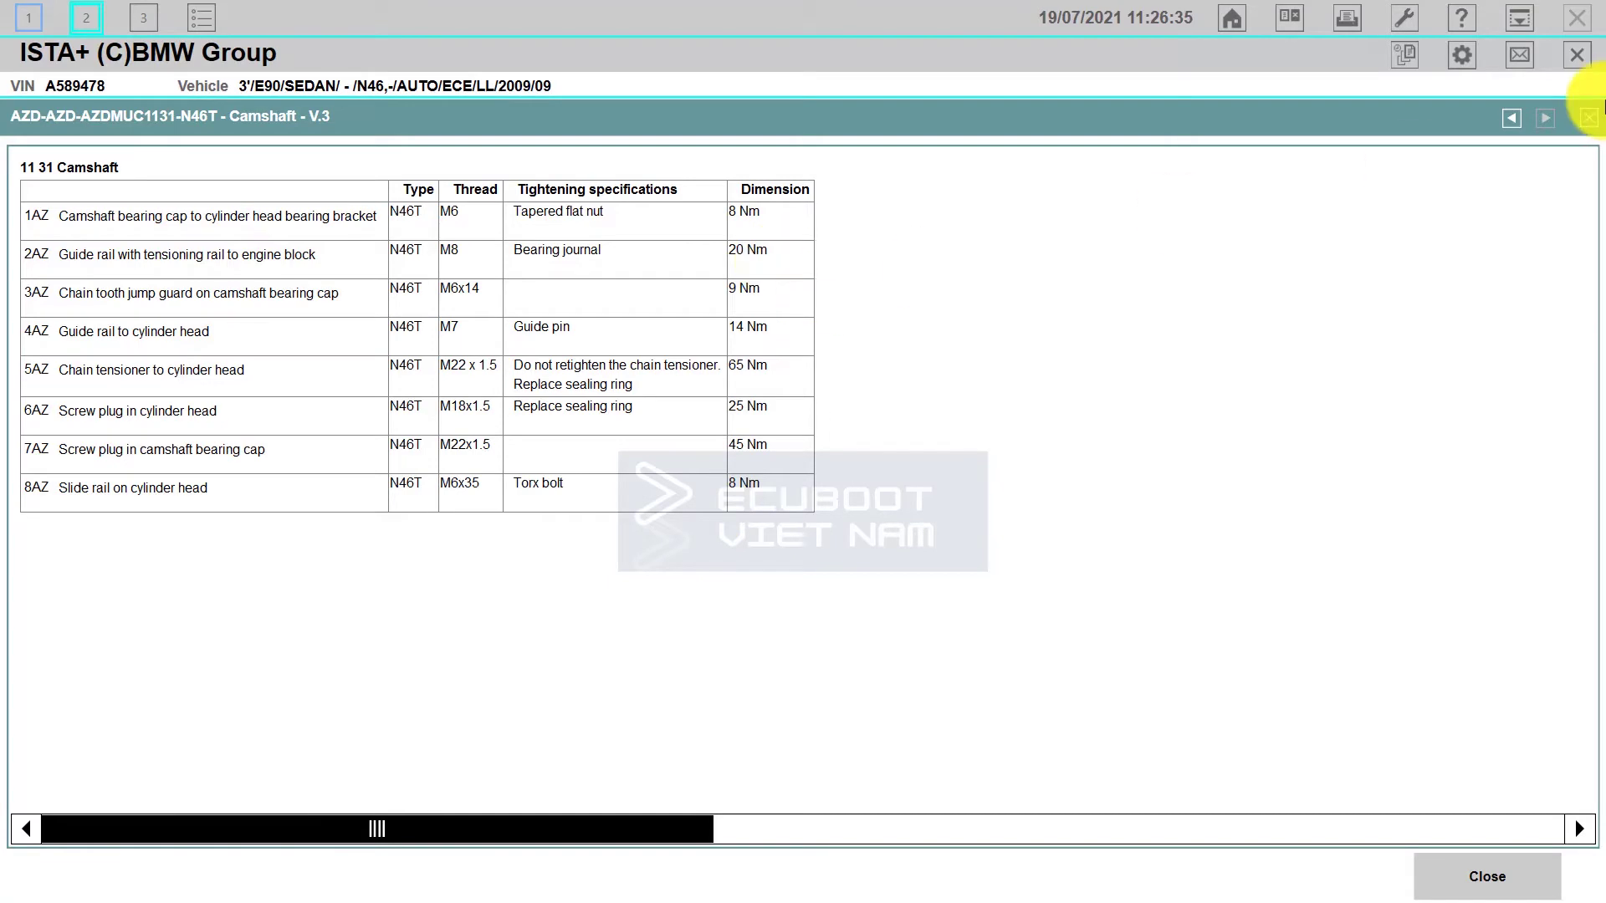
left_click(1589, 117)
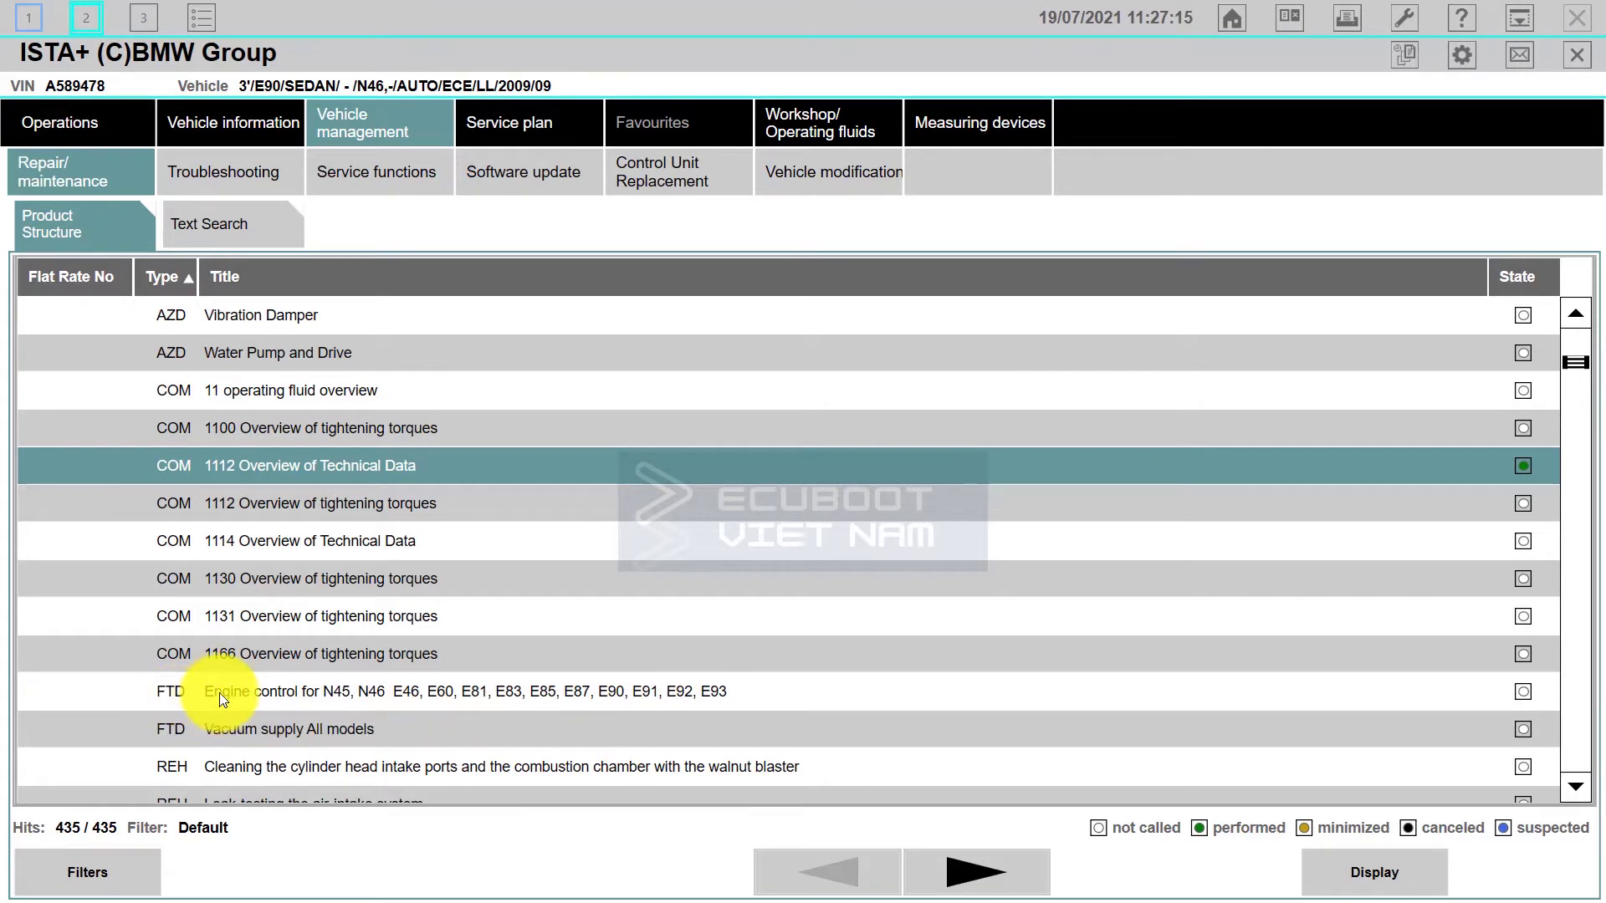
- Read through the FTD Engine control N45, N46 description and close it
double_click(277, 706)
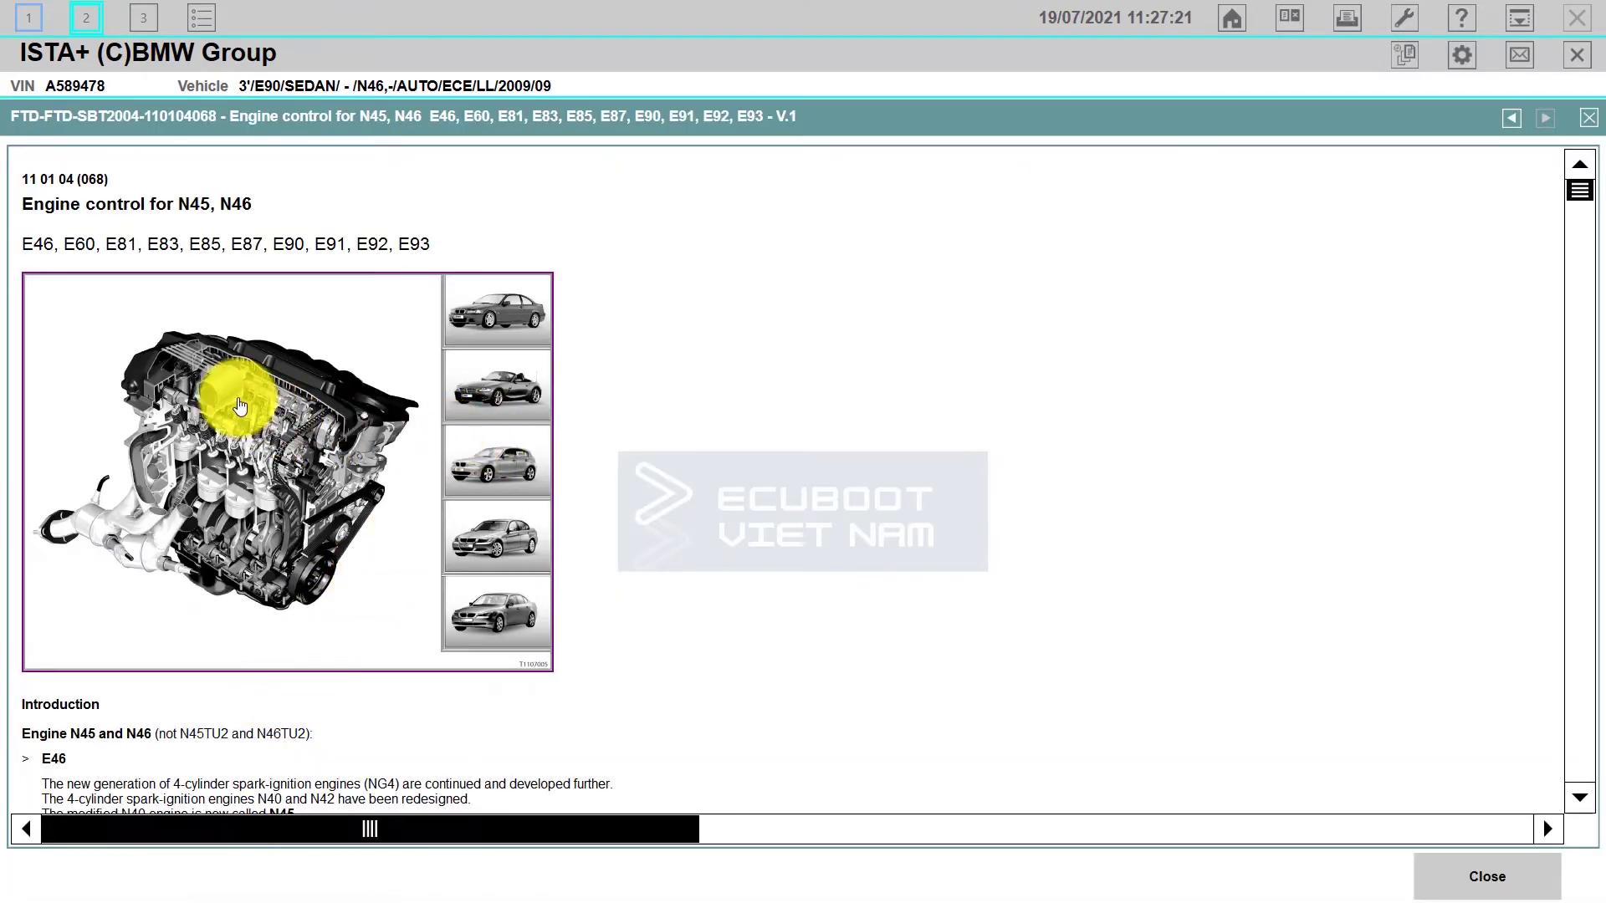
scroll(107, 627, "down", 3)
scroll(92, 653, "down", 3)
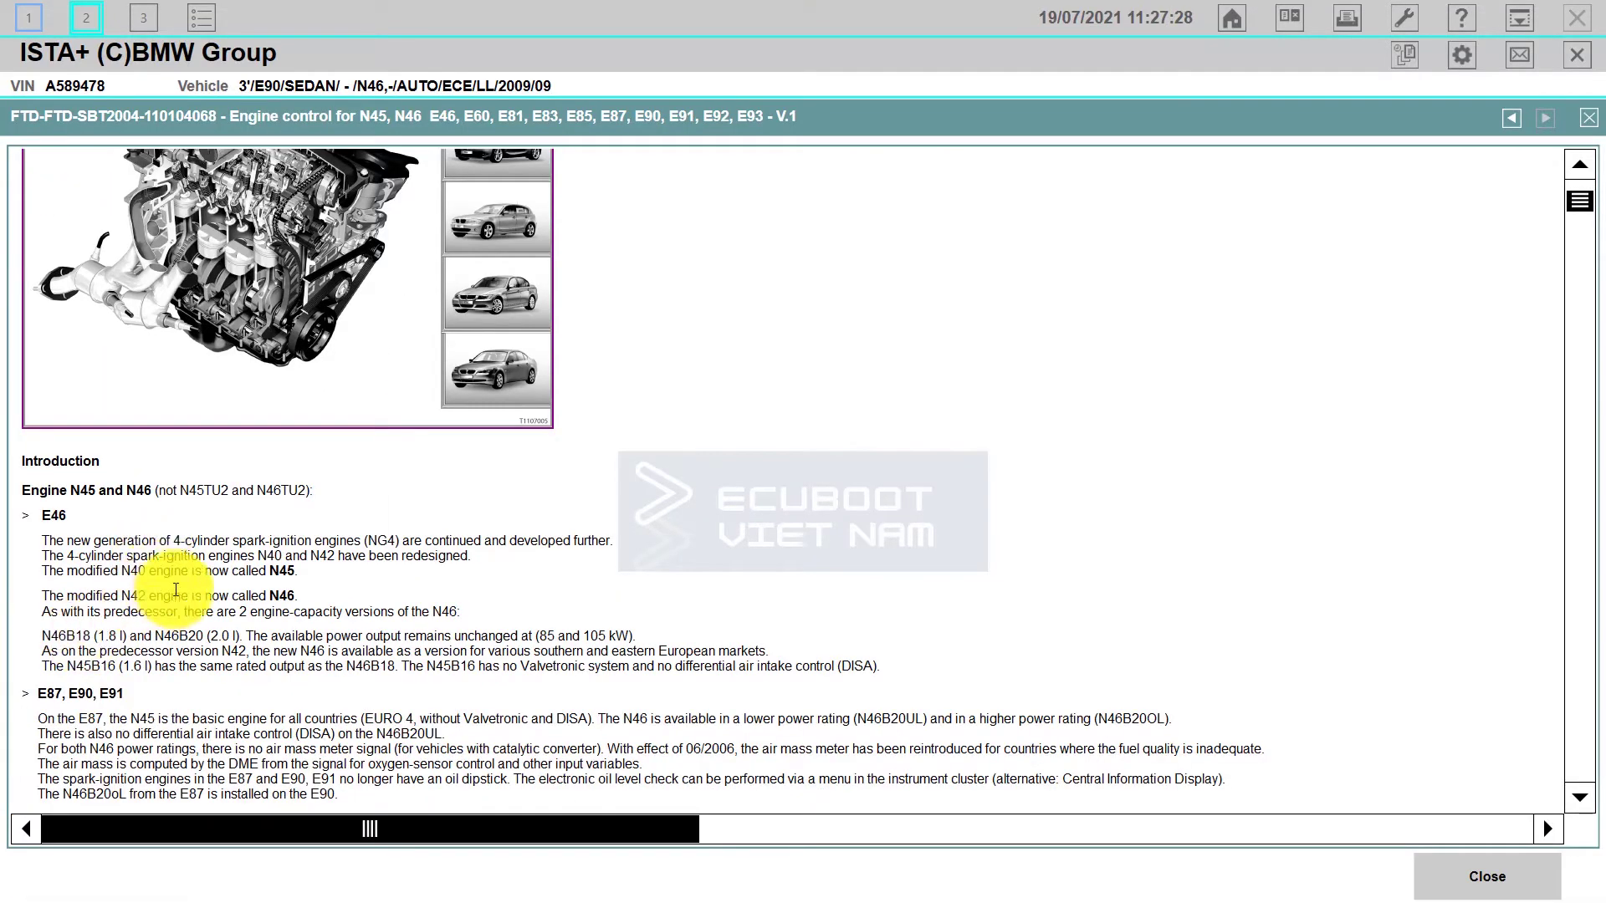
scroll(172, 644, "down", 15)
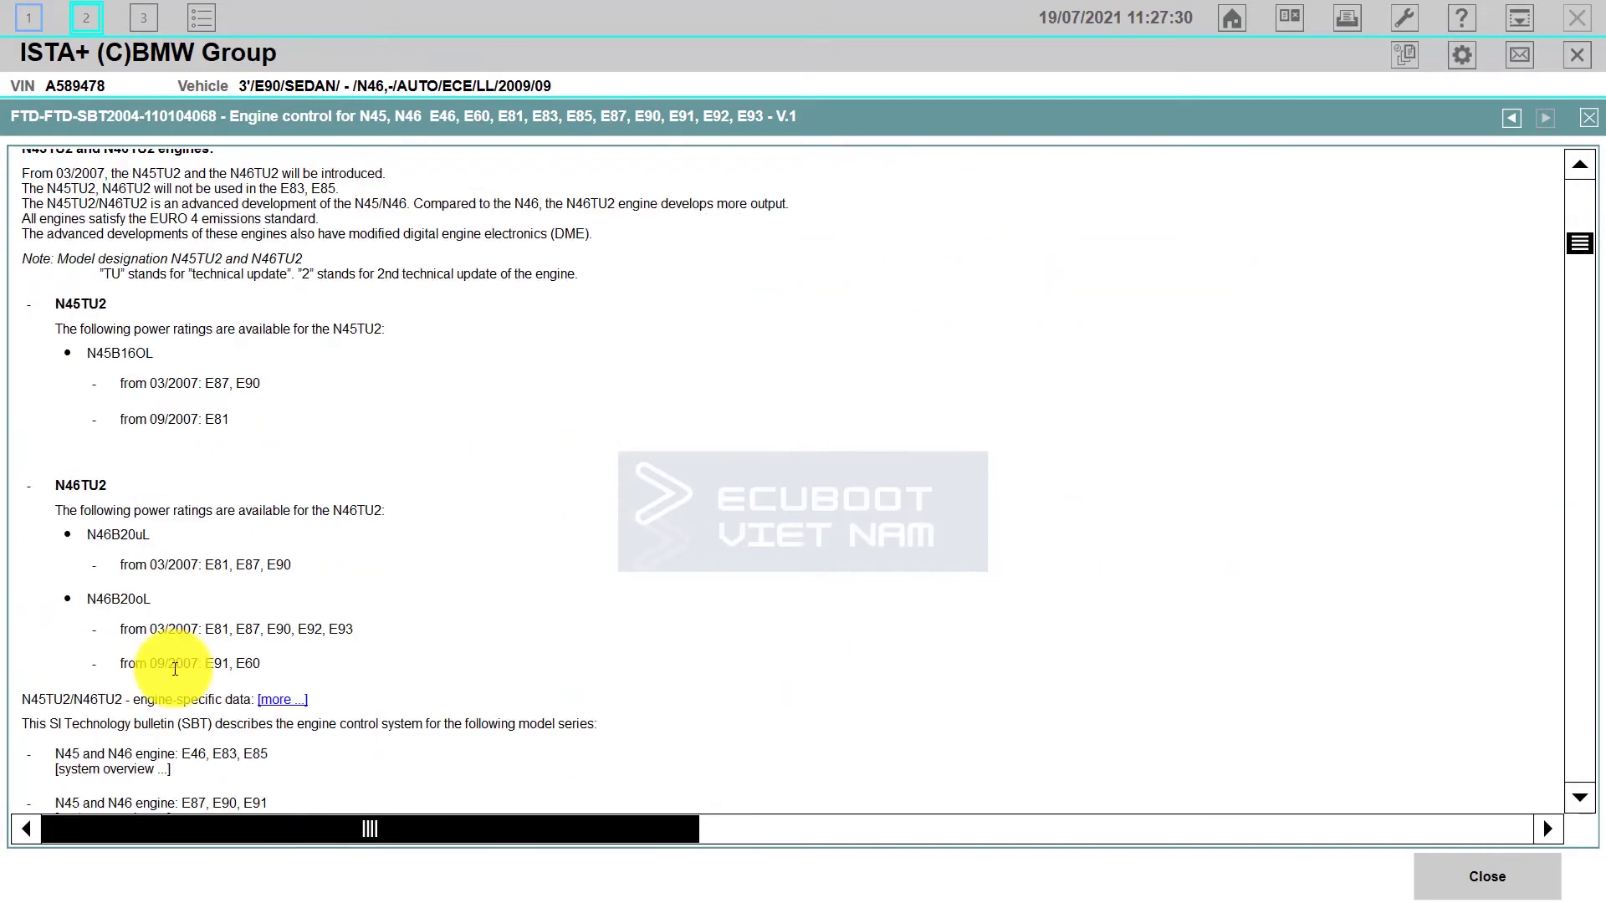
scroll(175, 669, "down", 12)
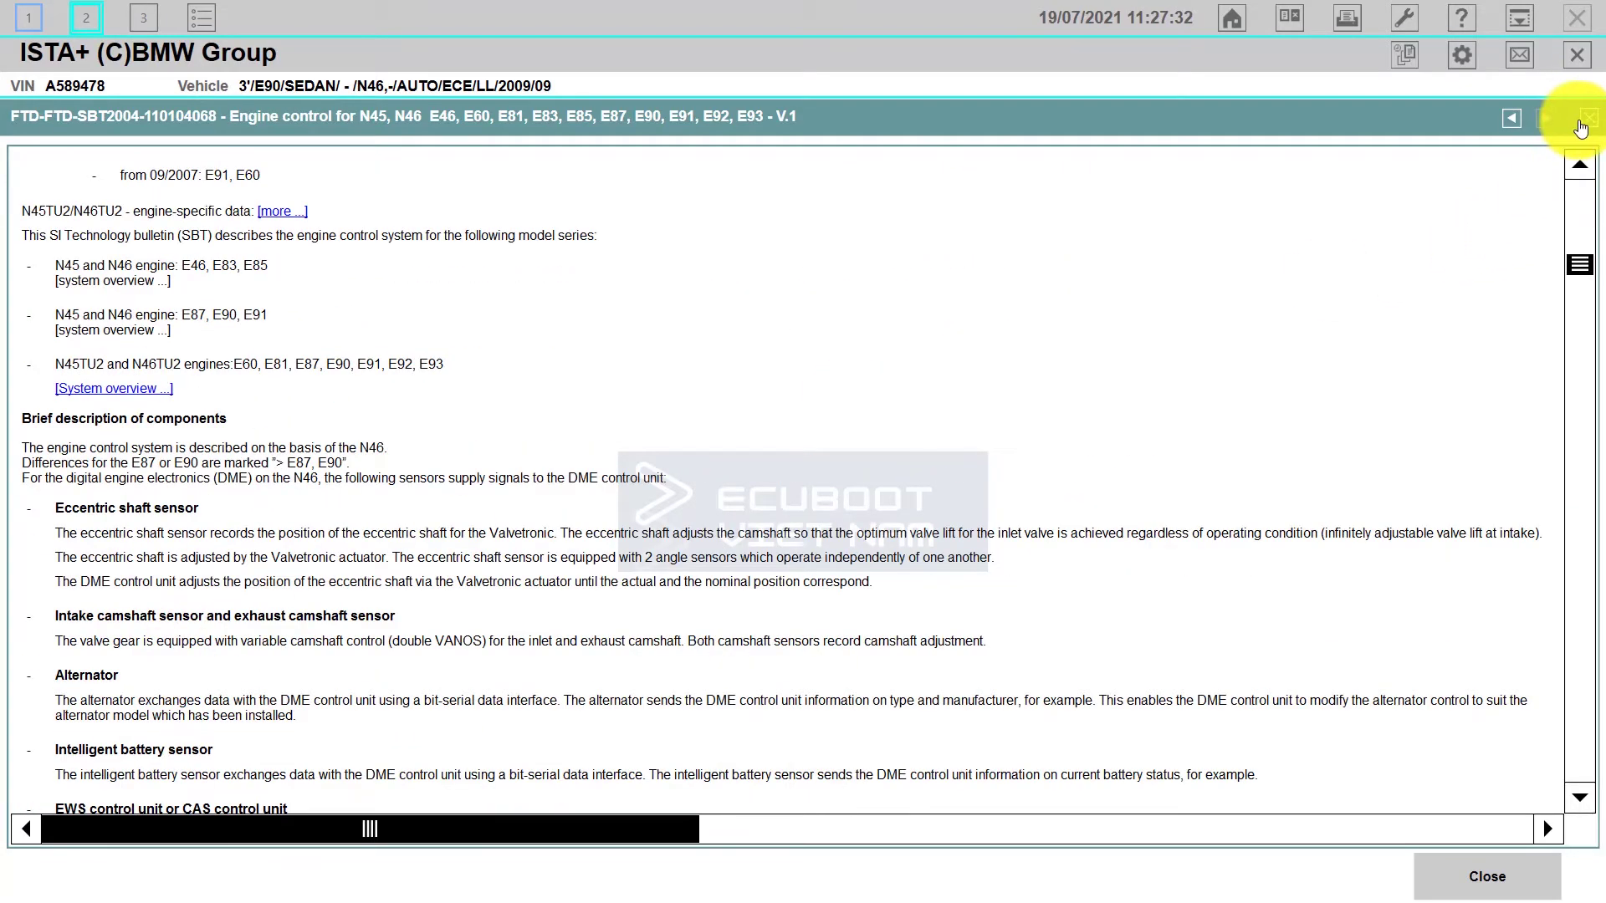
left_click(1580, 127)
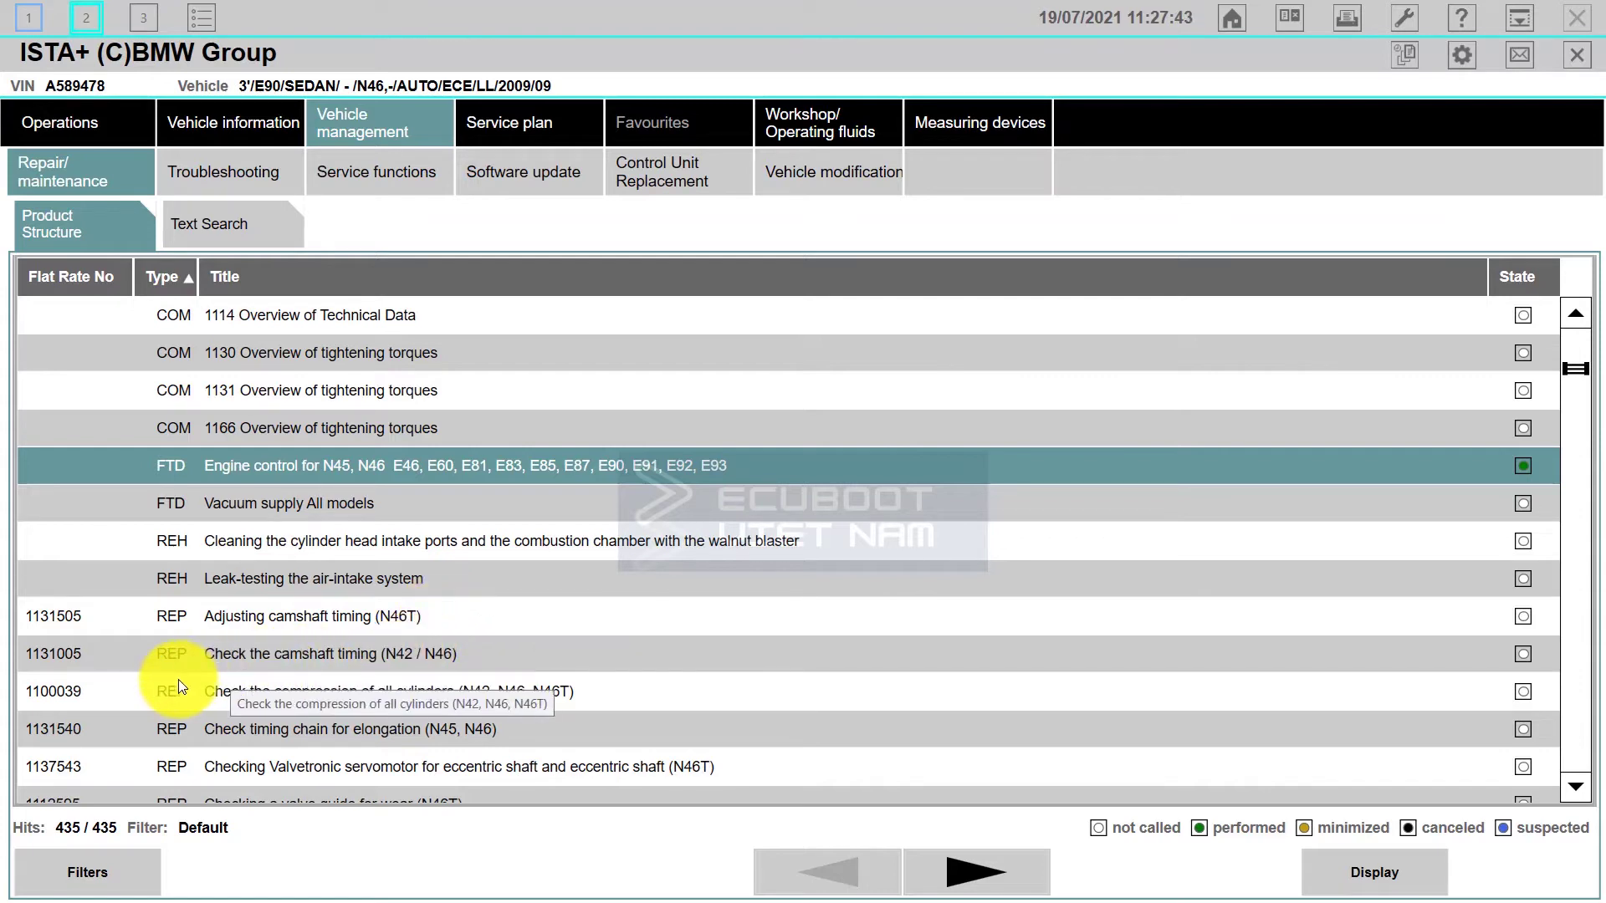
- Read the Check the camshaft timing (N42 / N46) instructions and special tools, then close them
double_click(254, 656)
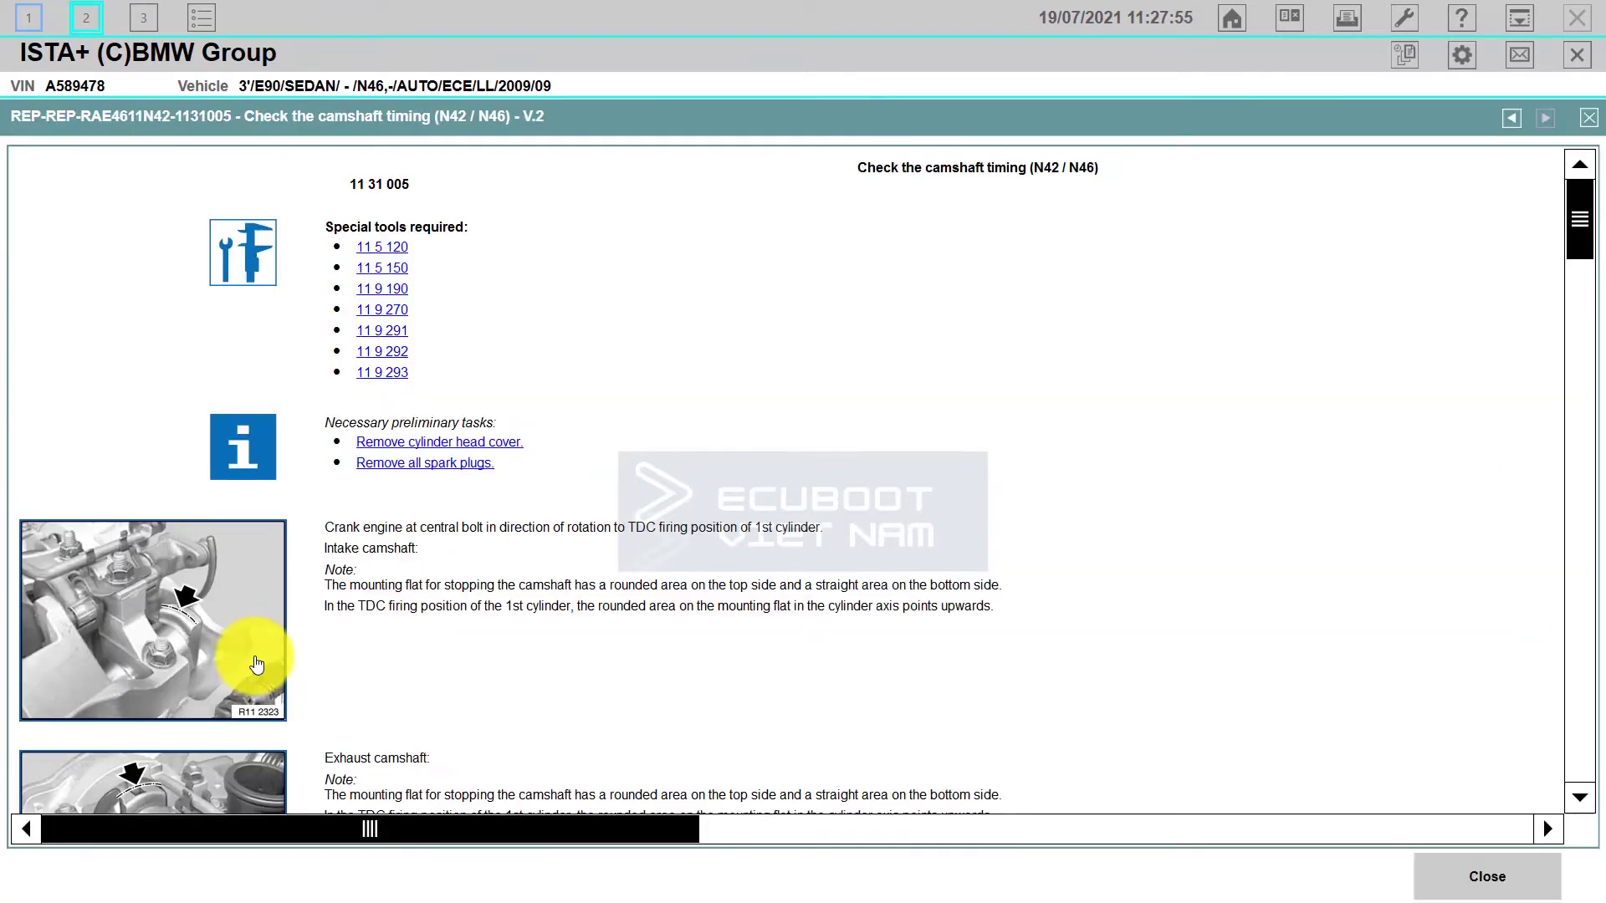
scroll(192, 635, "down", 13)
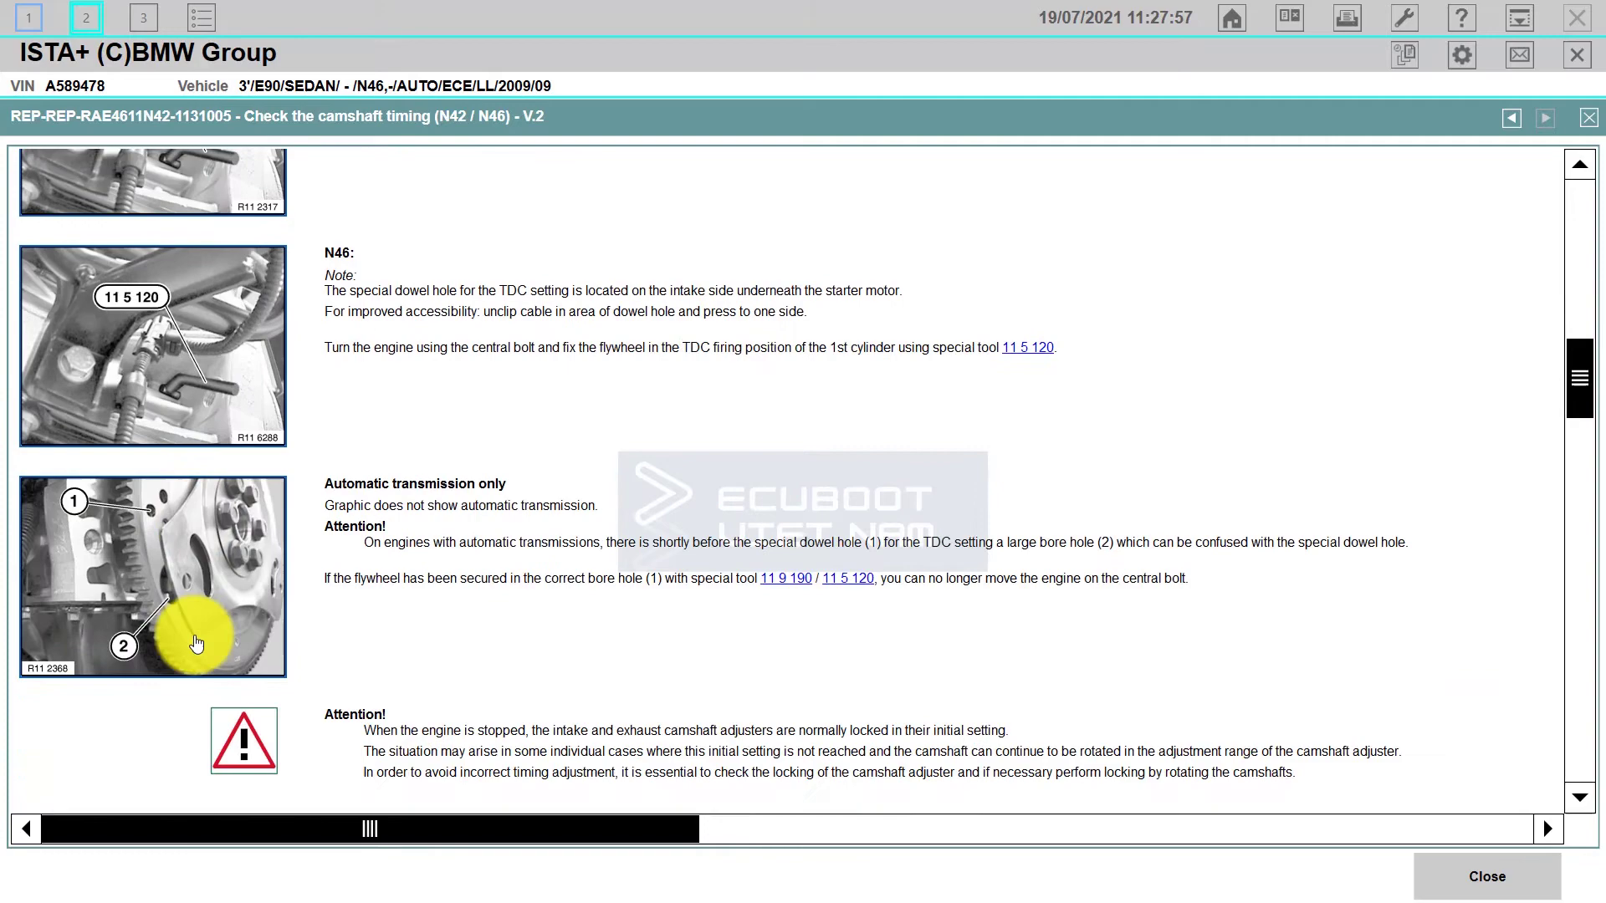
scroll(185, 655, "down", 10)
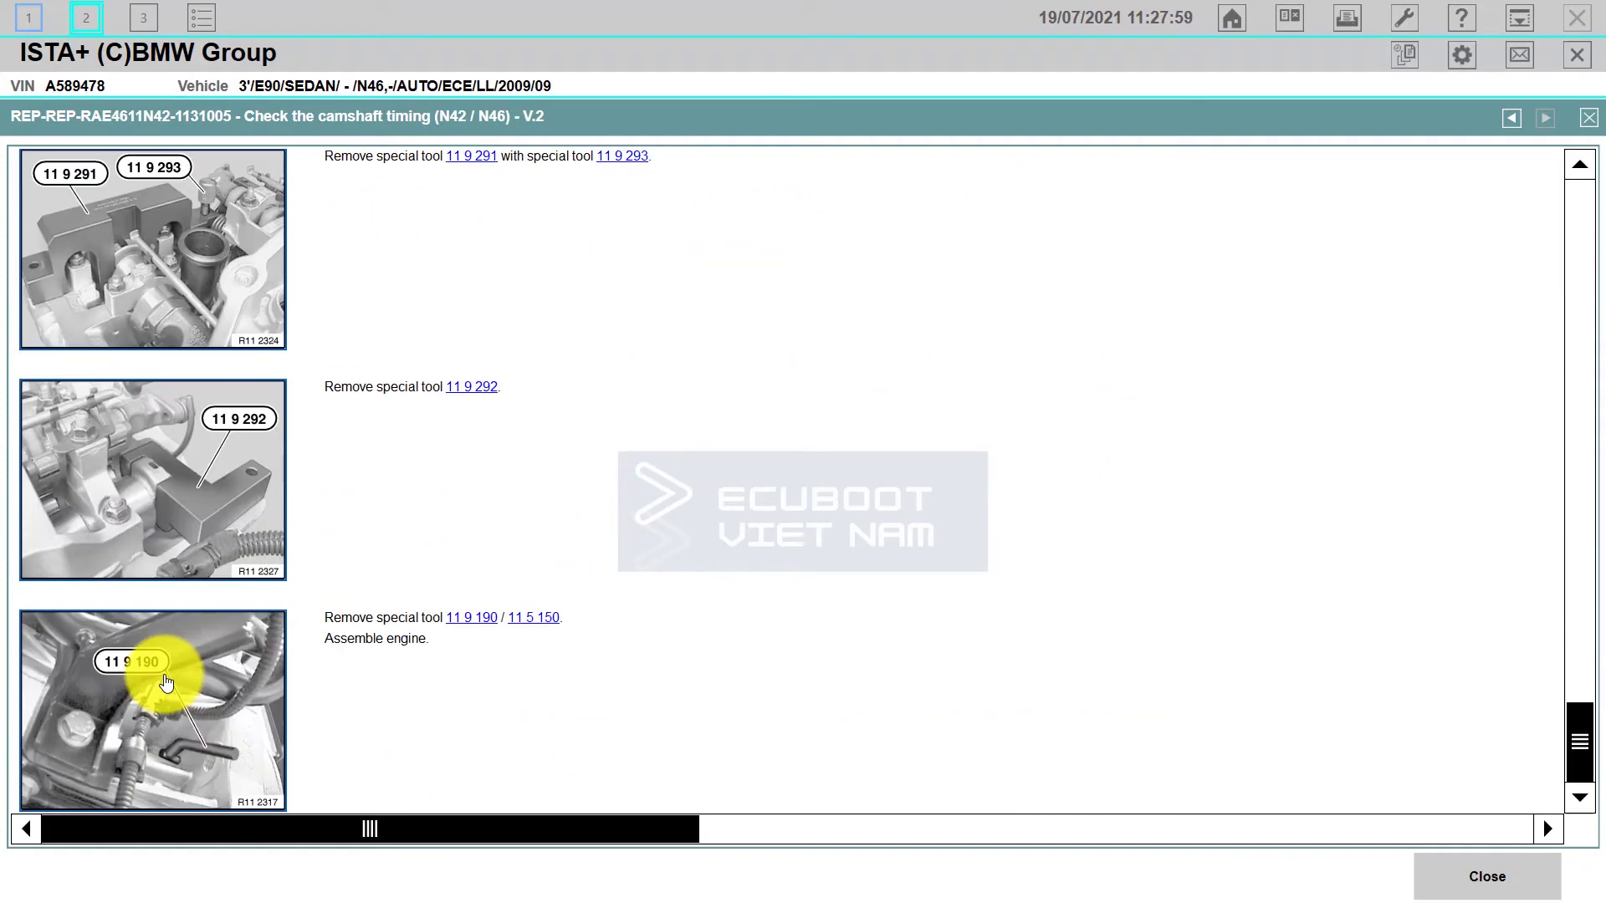
left_click(1588, 117)
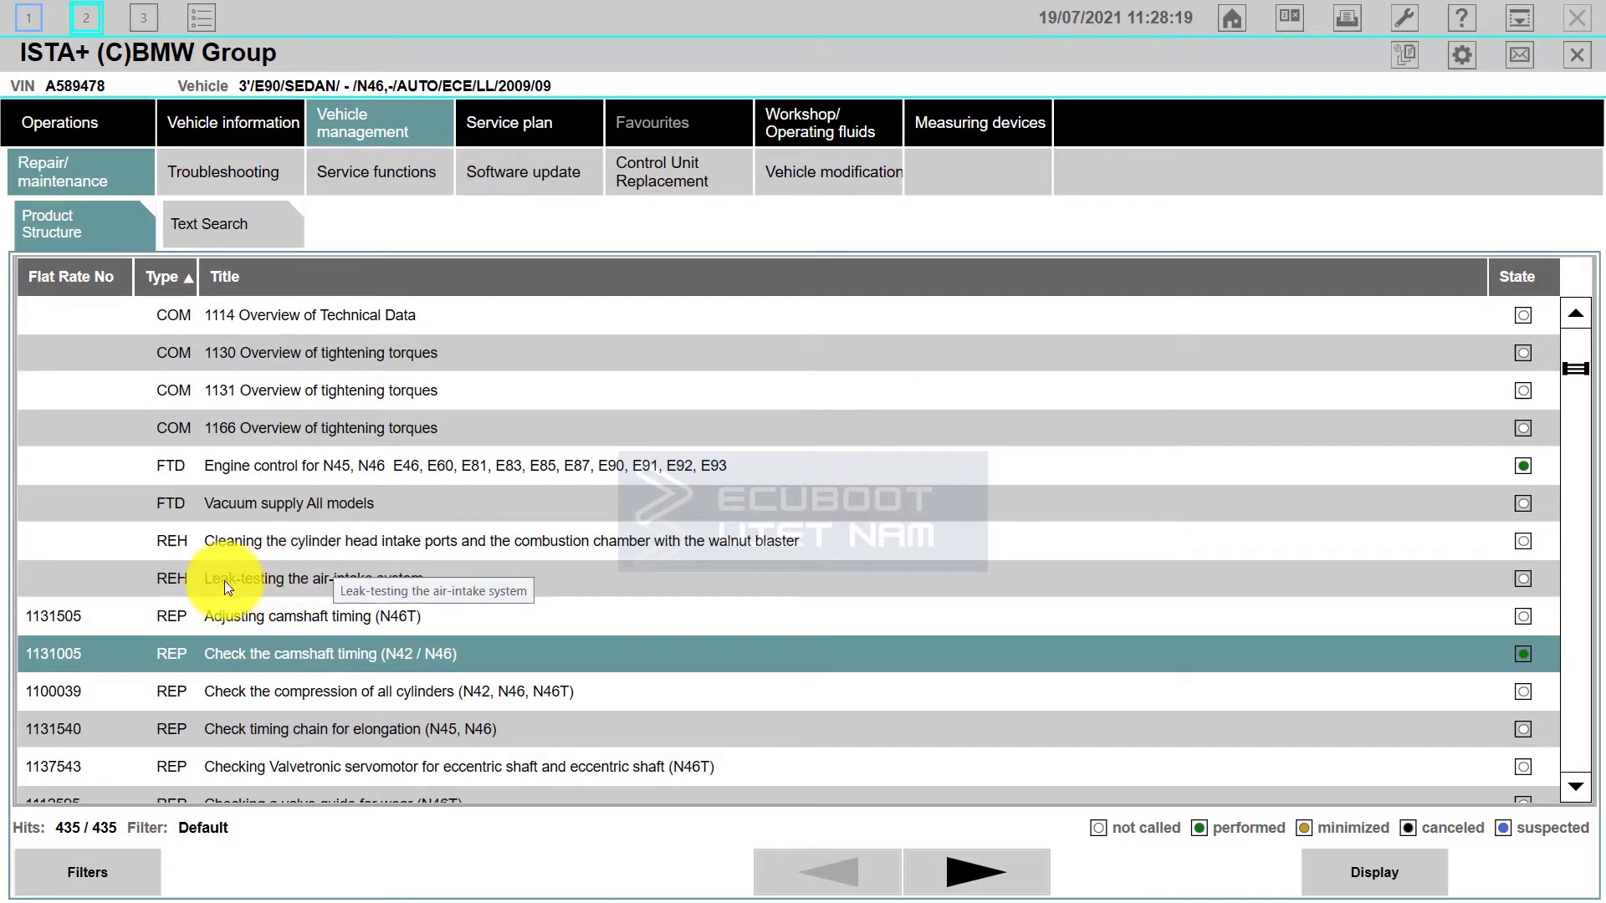
- Watch both air-intake leakage training videos in the Leak-testing the air-intake system instructions, then close them
double_click(293, 582)
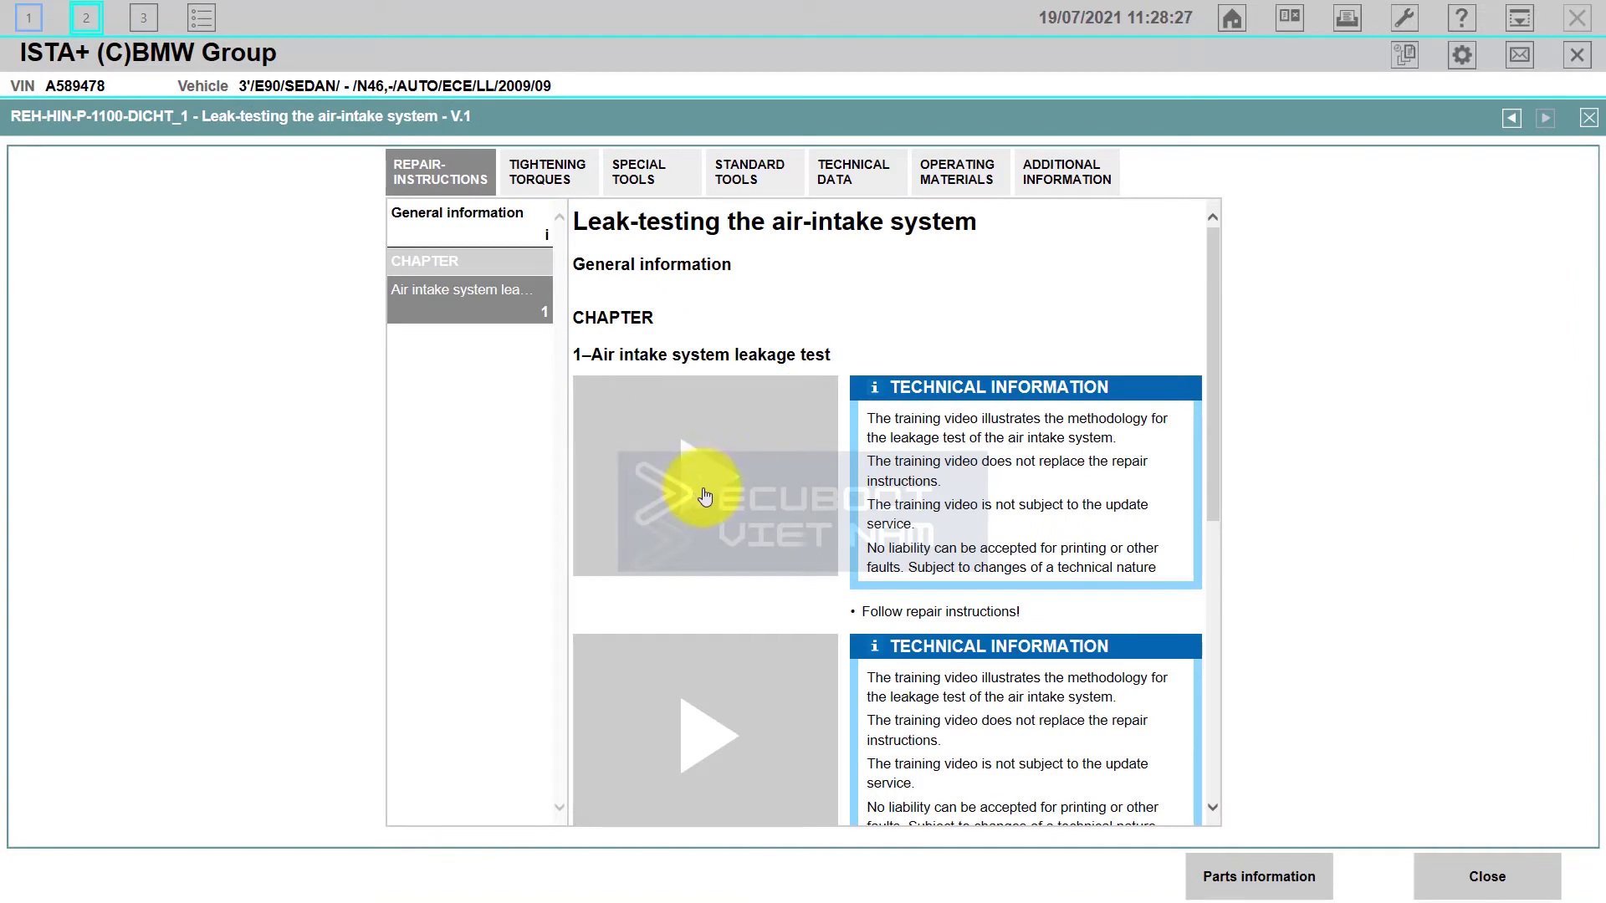
left_click(703, 502)
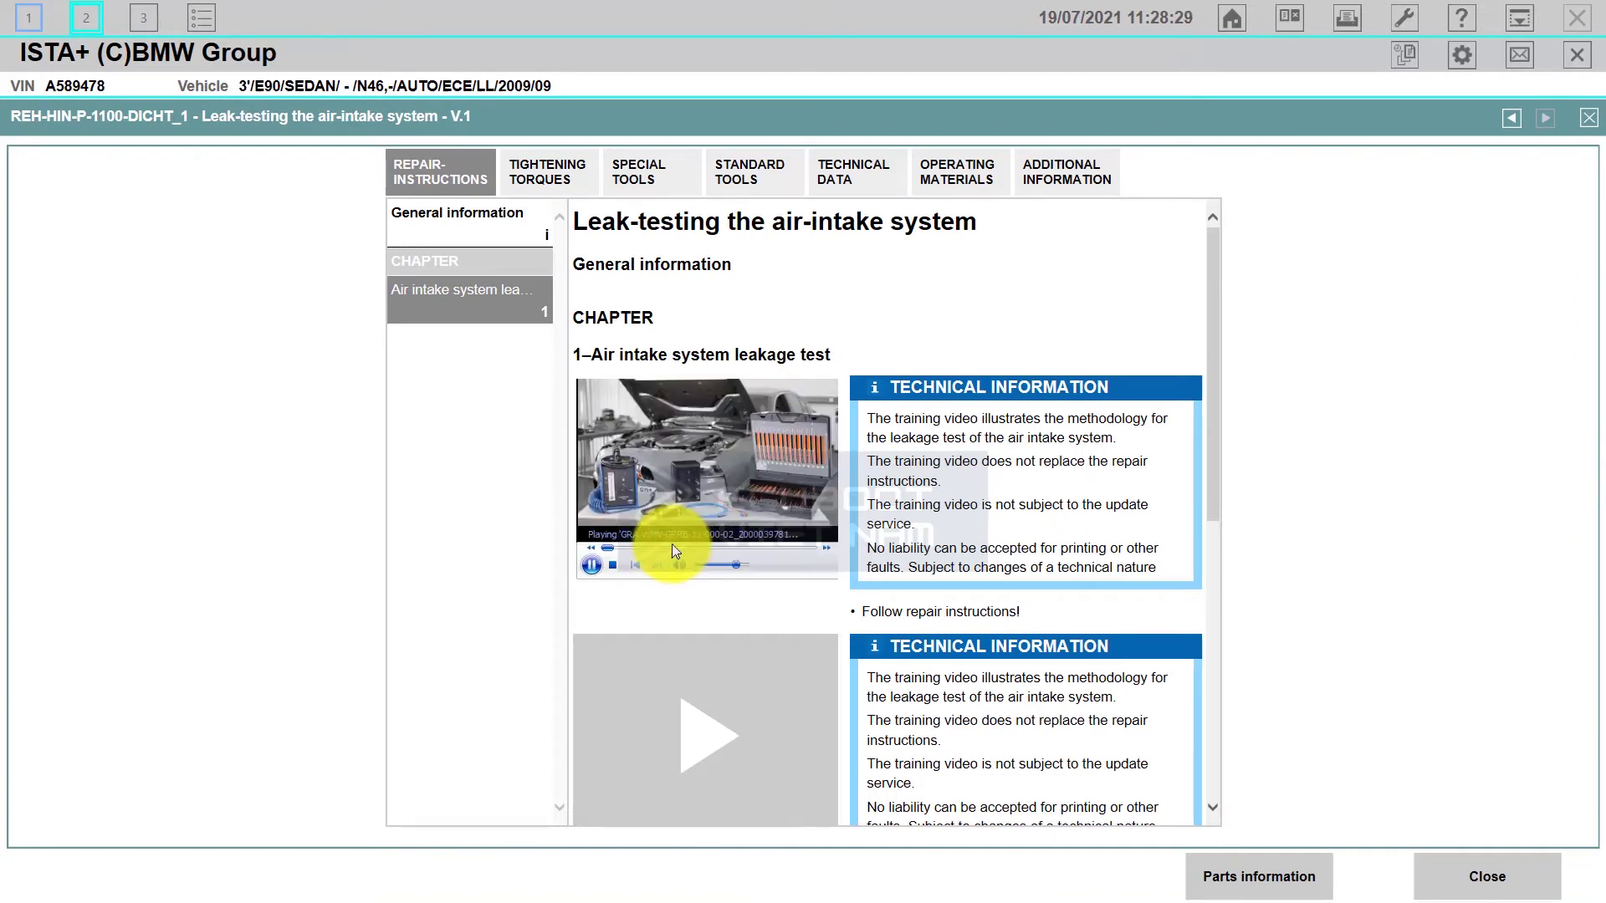
left_click(674, 548)
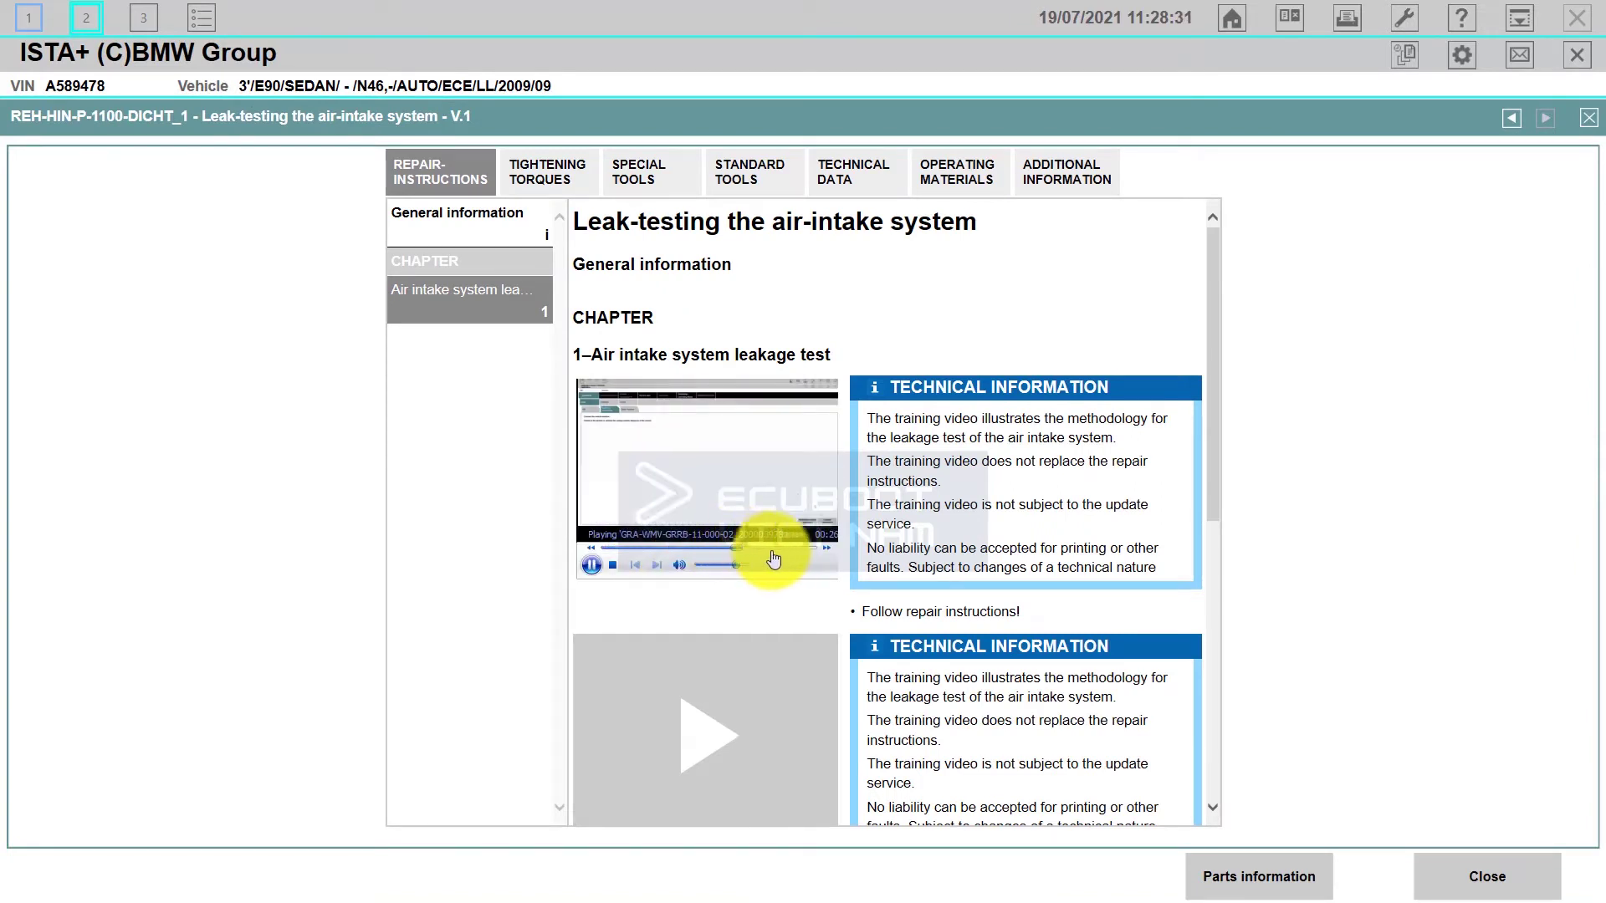
left_click(713, 736)
scroll(703, 739, "down", 3)
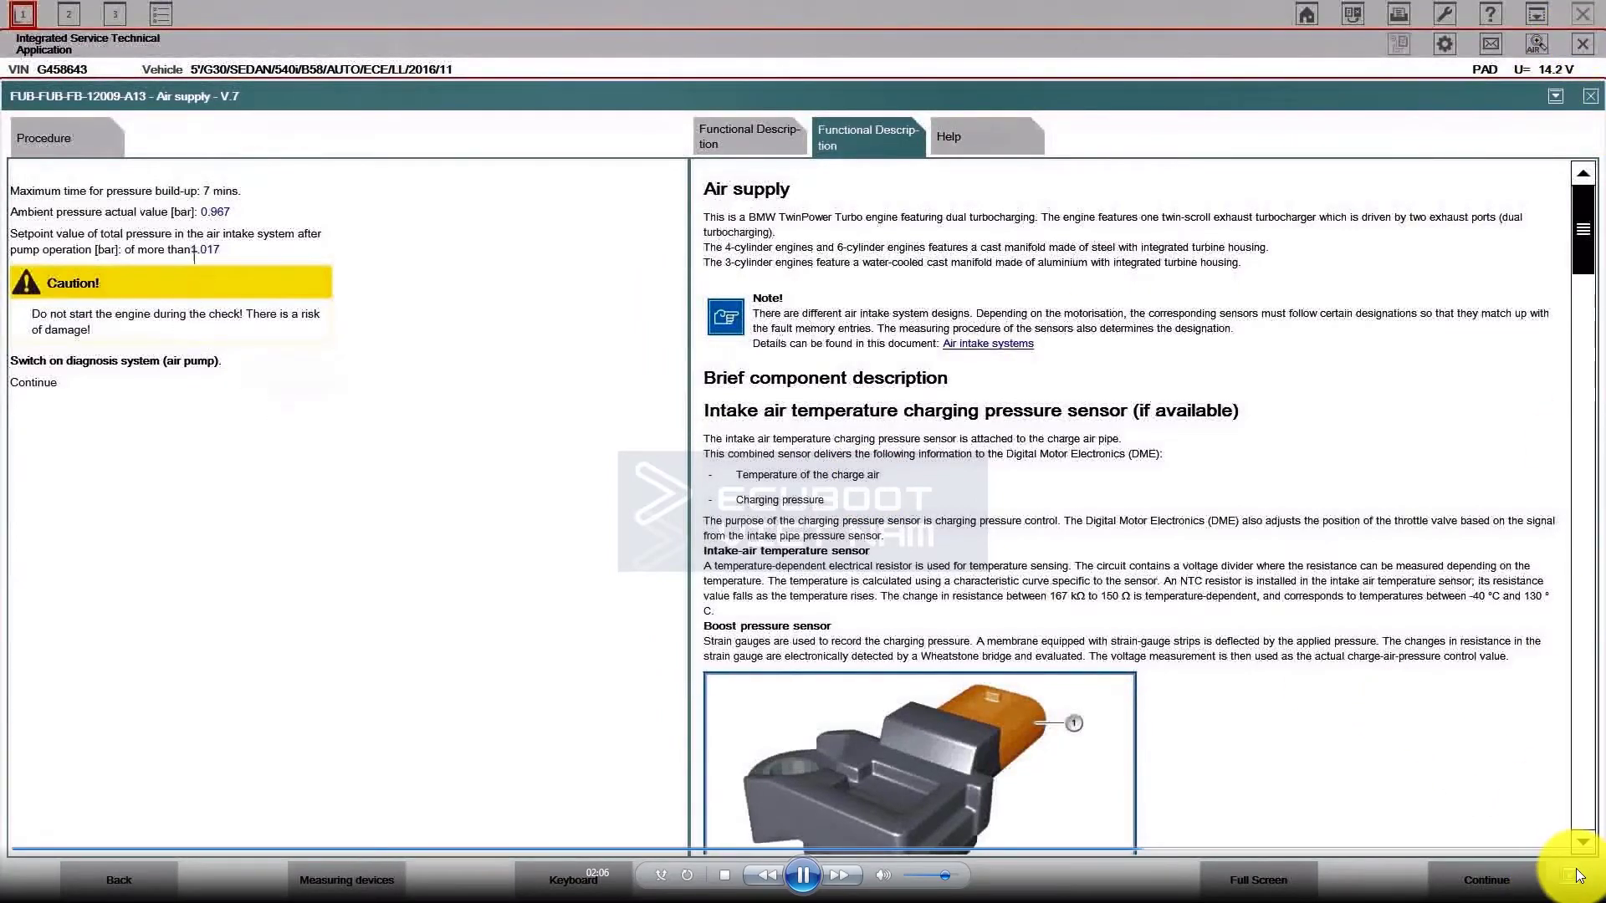
left_click(1570, 875)
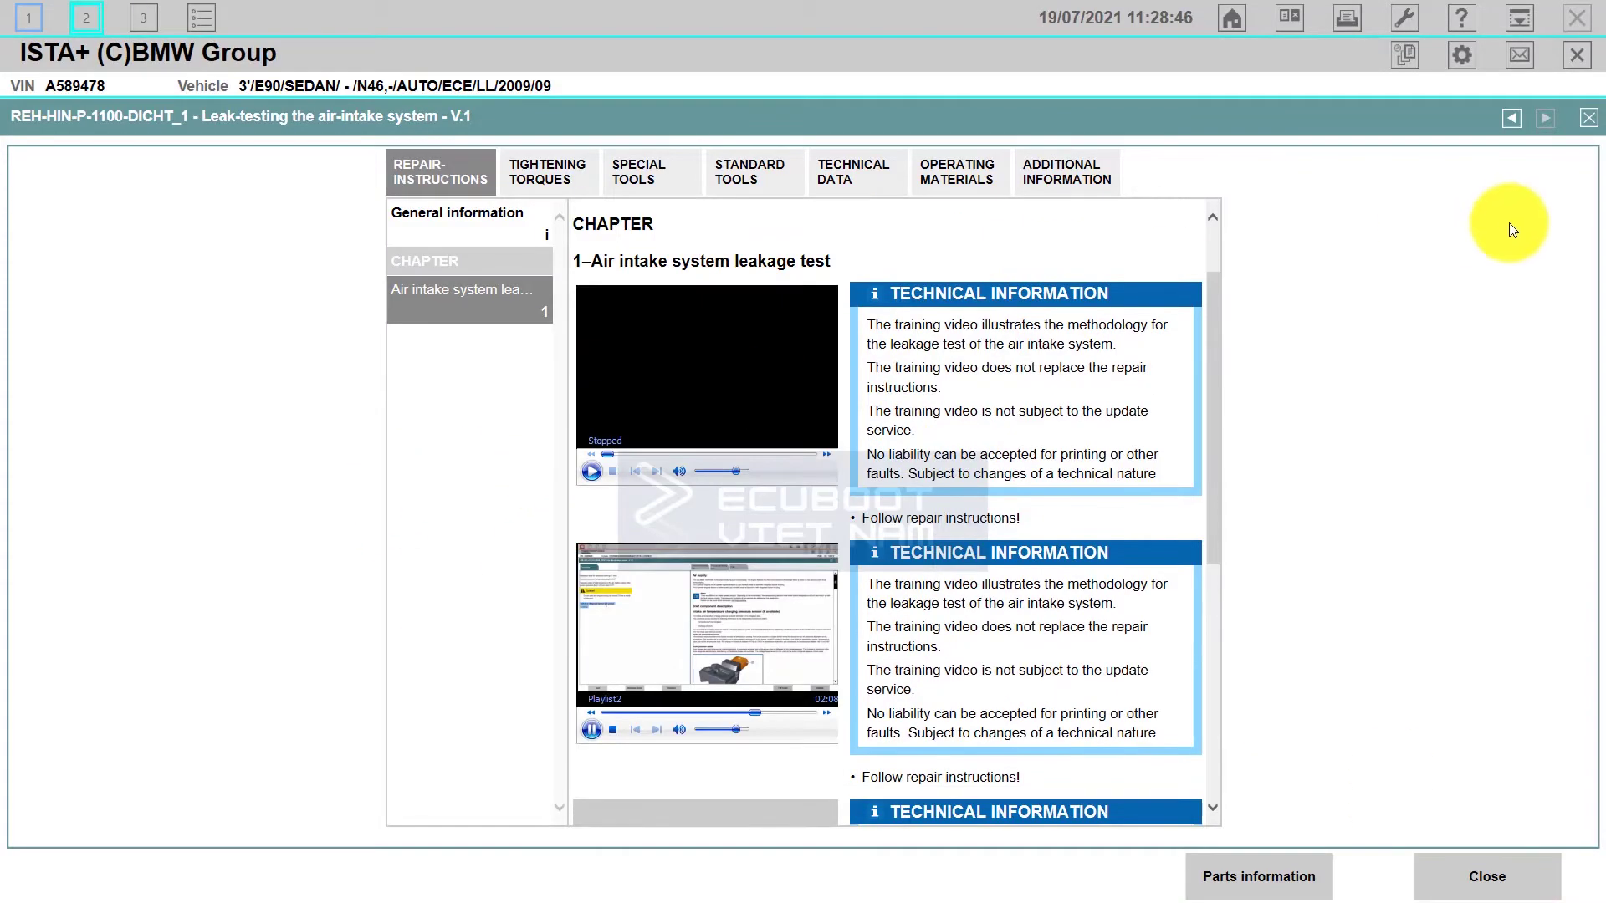
left_click(1588, 118)
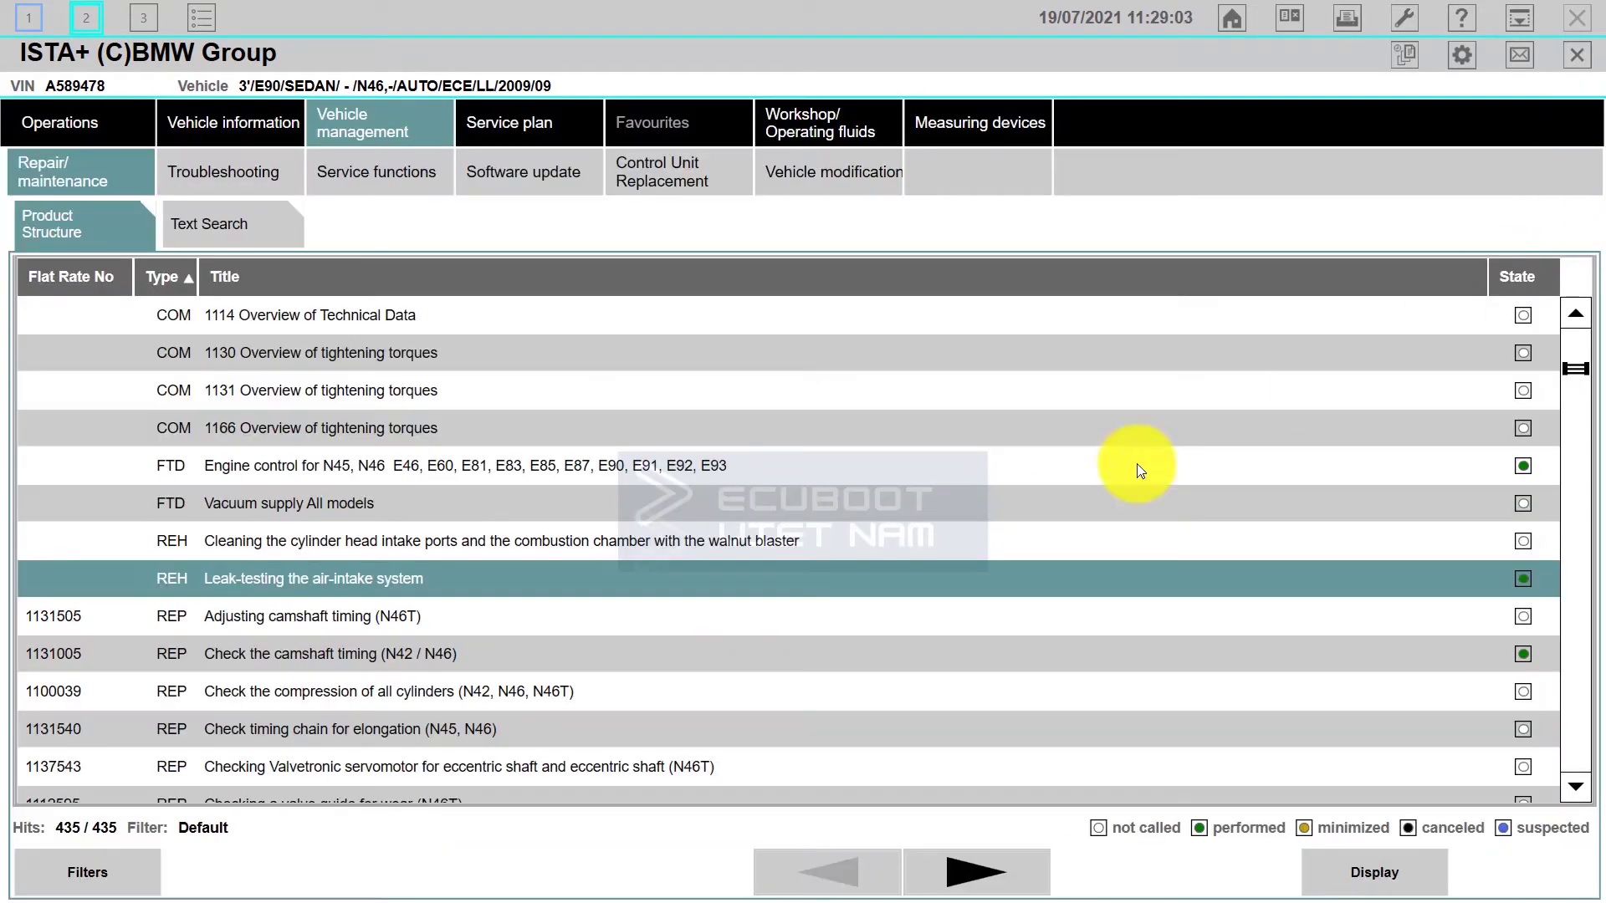
scroll(654, 651, "down", 20)
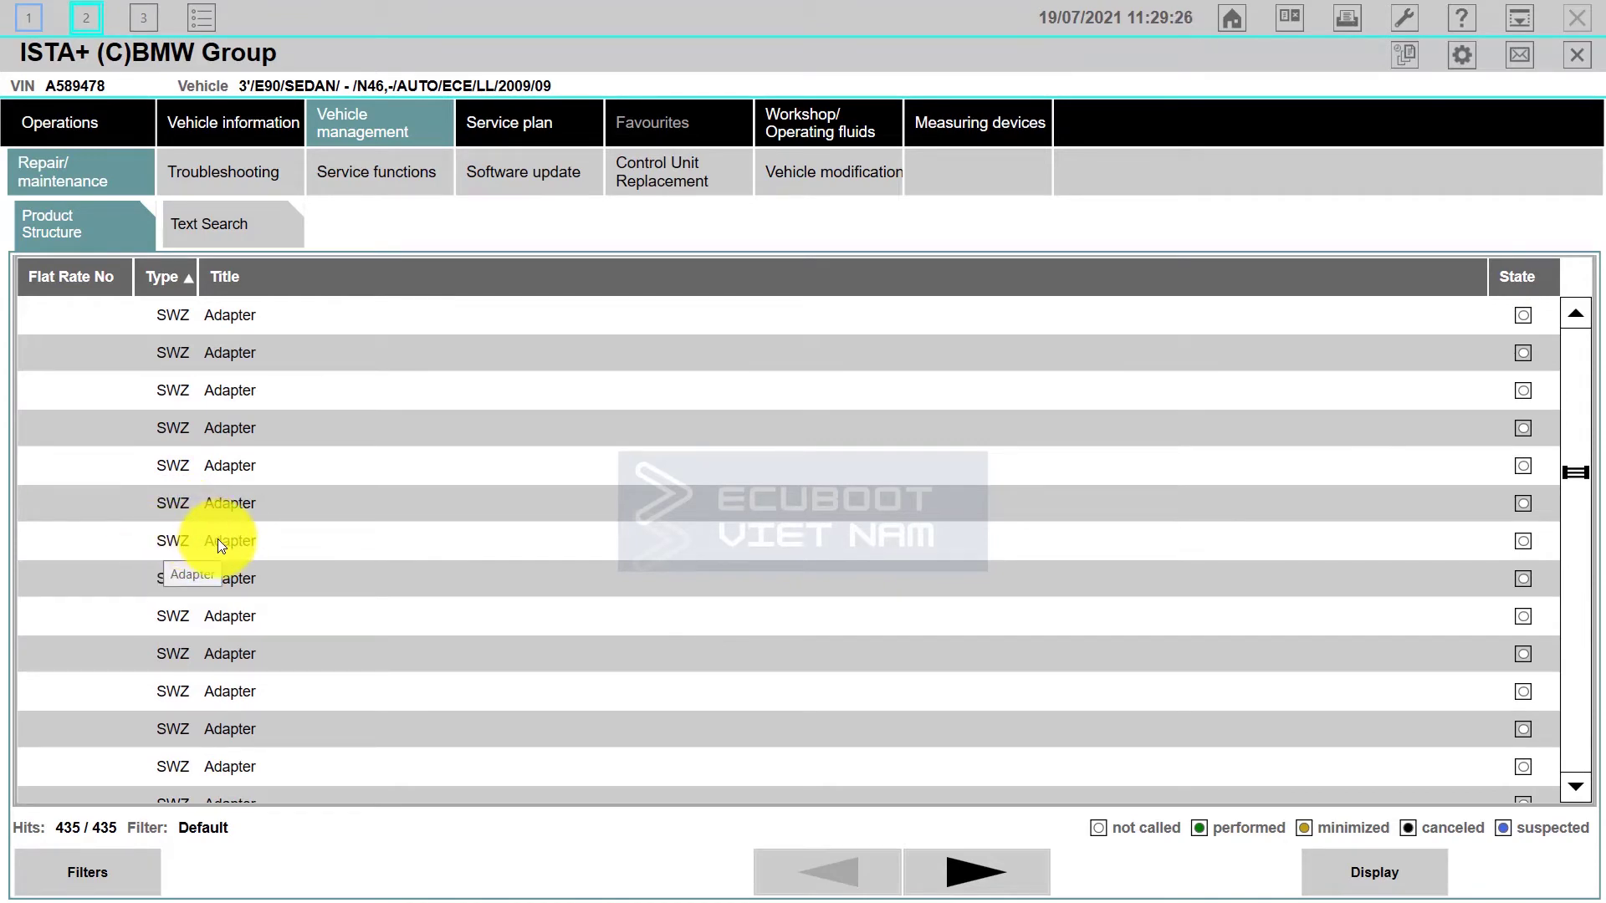
- Scroll the engine document list to the SWZ special-tool rows
scroll(210, 537, "down", 3)
scroll(217, 561, "down", 3)
scroll(225, 574, "down", 15)
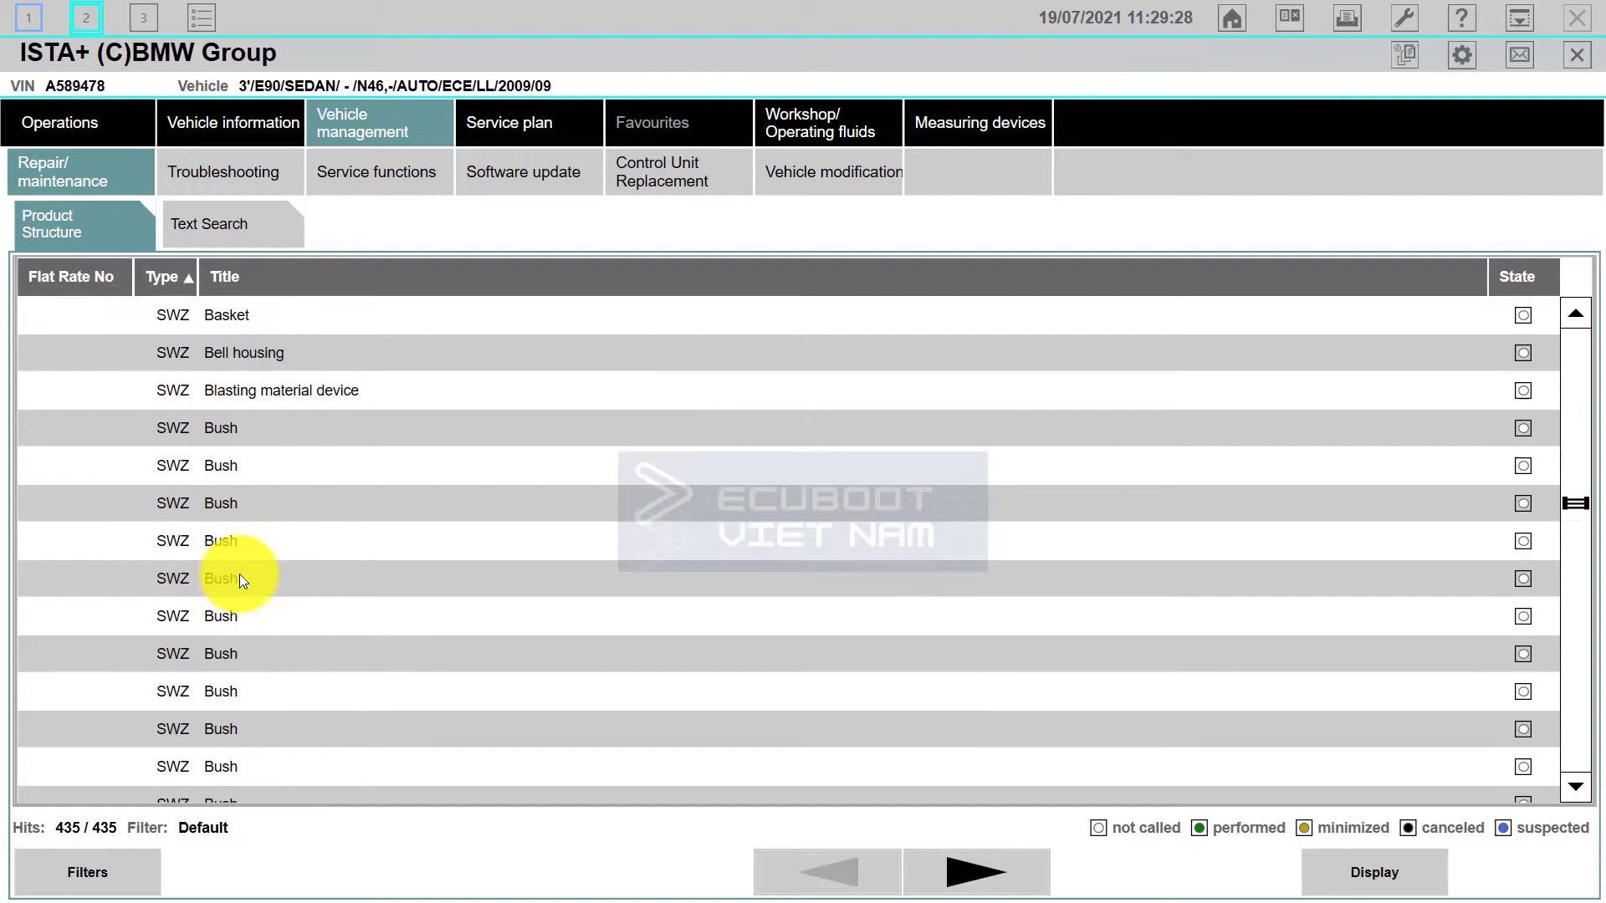
scroll(256, 578, "down", 8)
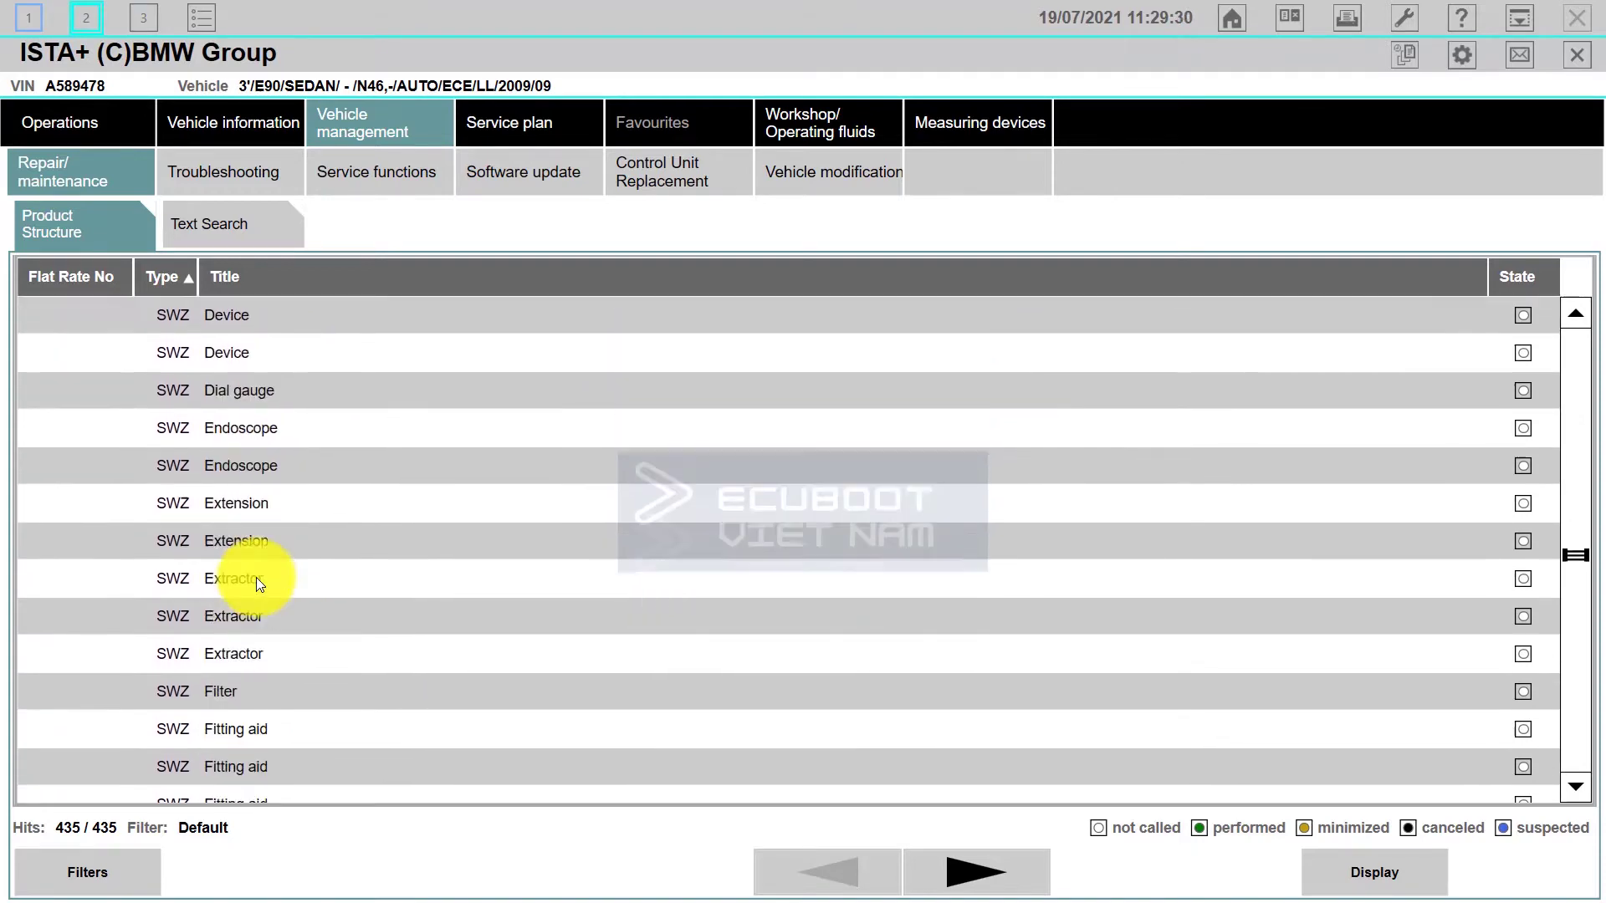
scroll(316, 442, "up", 5)
scroll(317, 441, "up", 18)
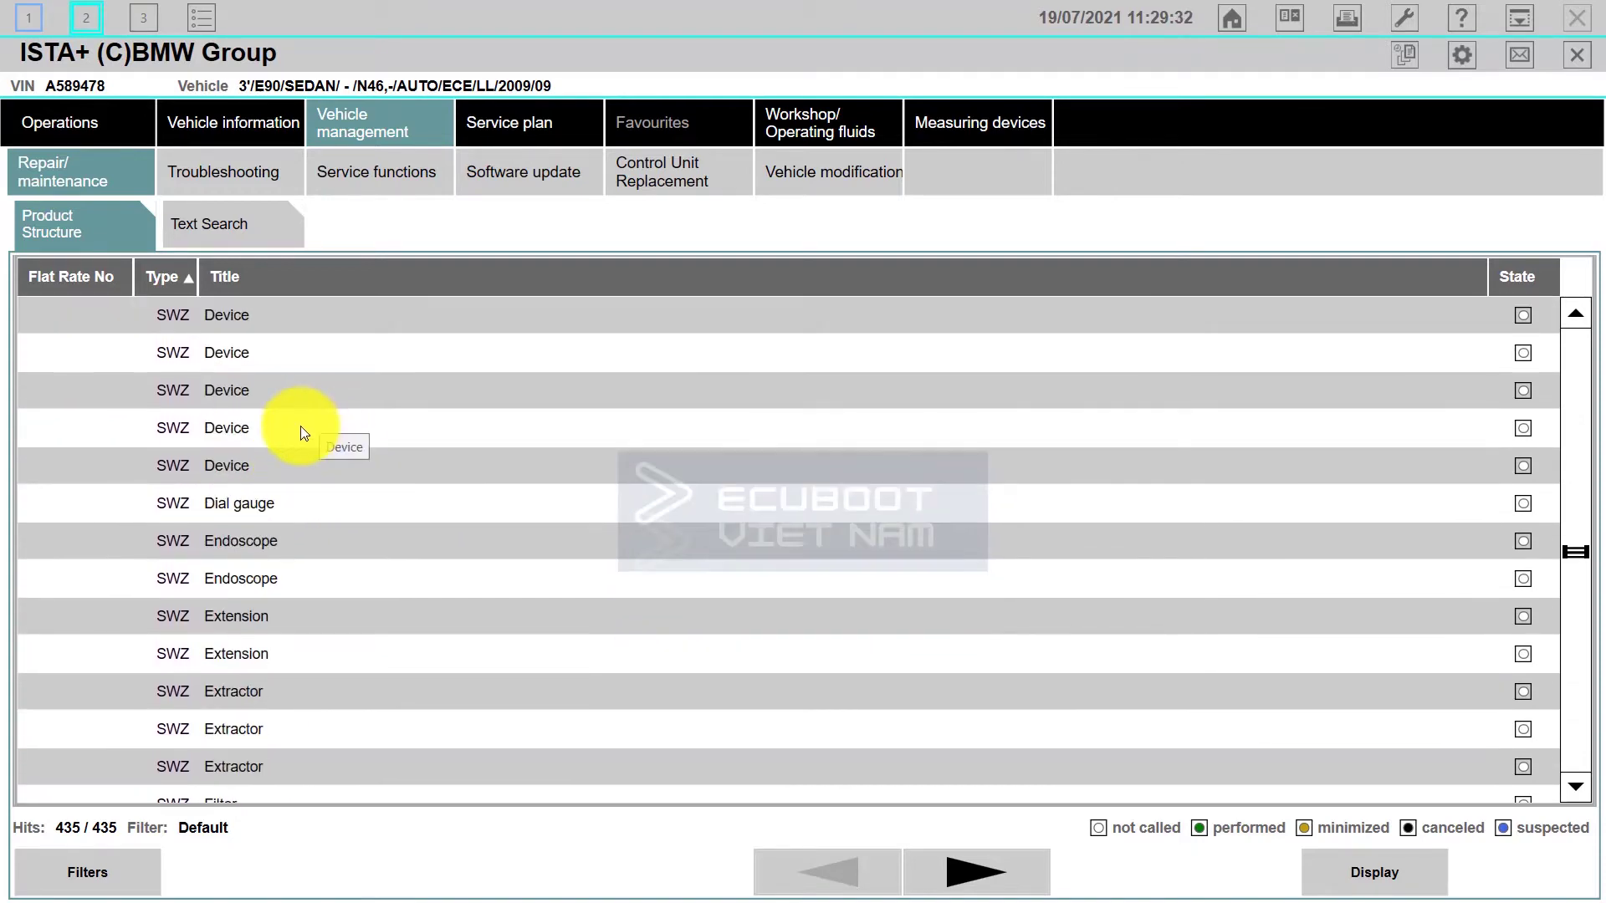
scroll(319, 435, "up", 10)
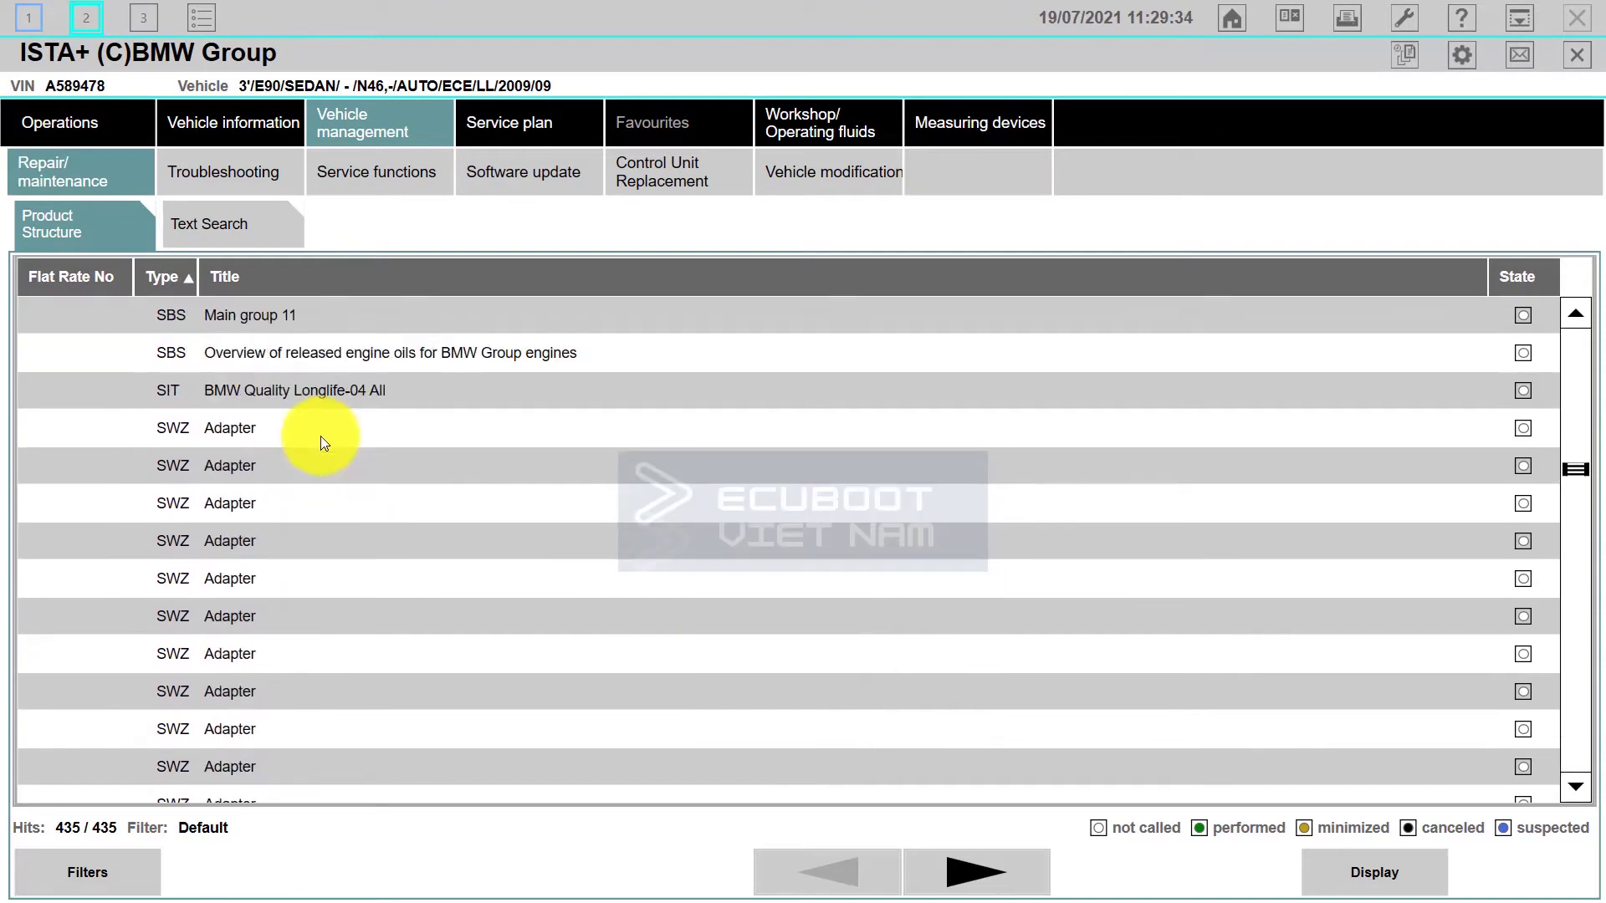
scroll(323, 469, "down", 3)
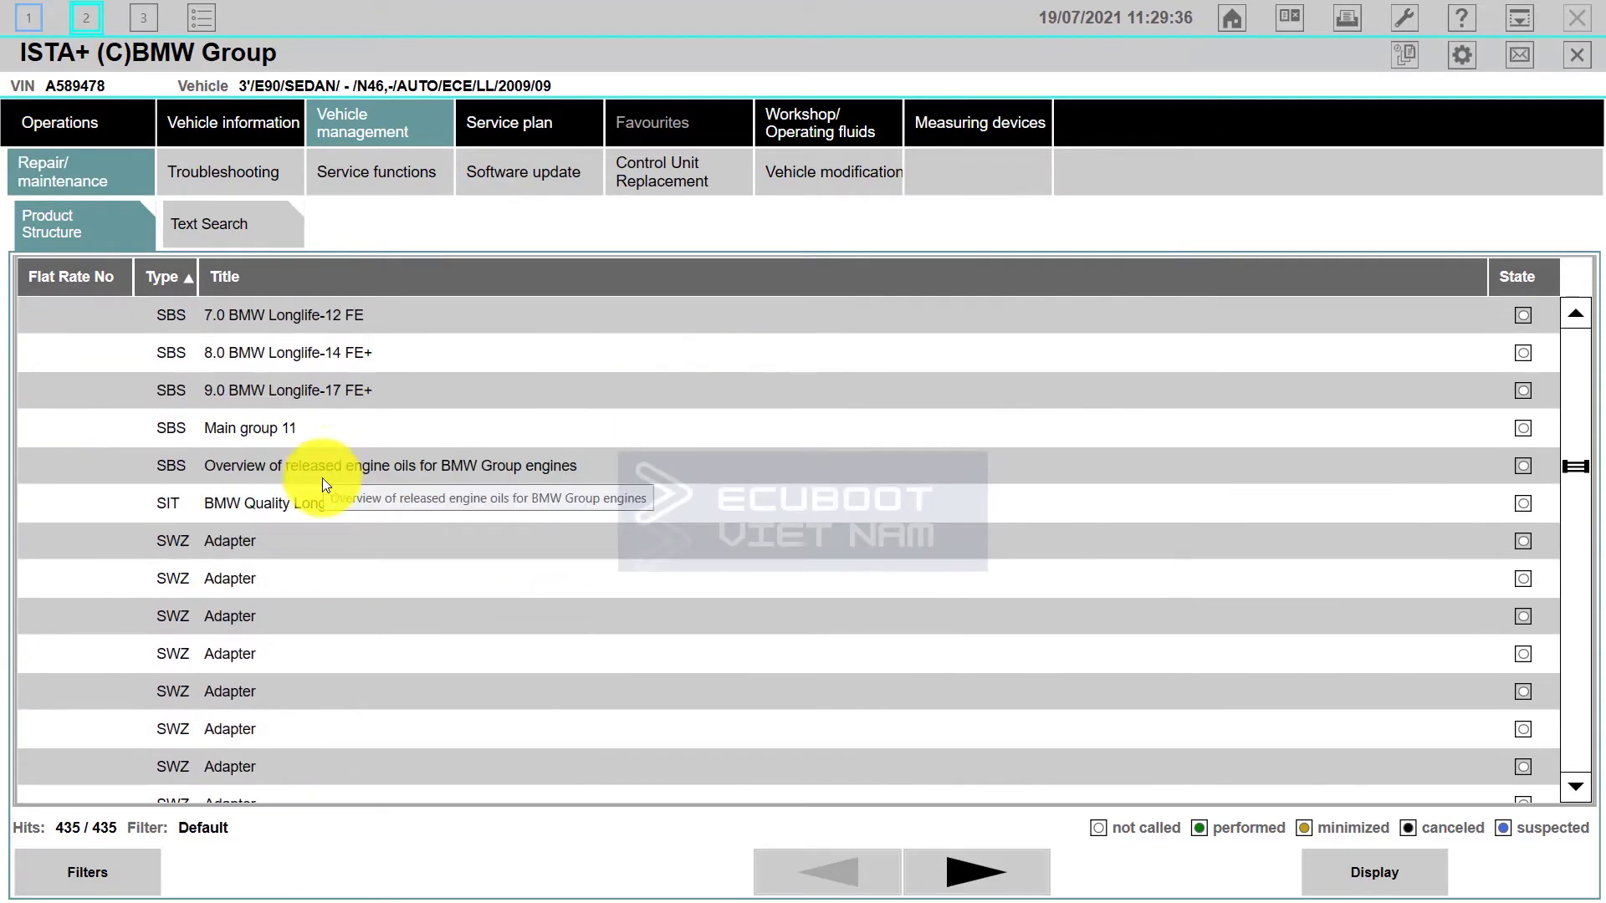
scroll(324, 485, "down", 15)
scroll(325, 552, "down", 5)
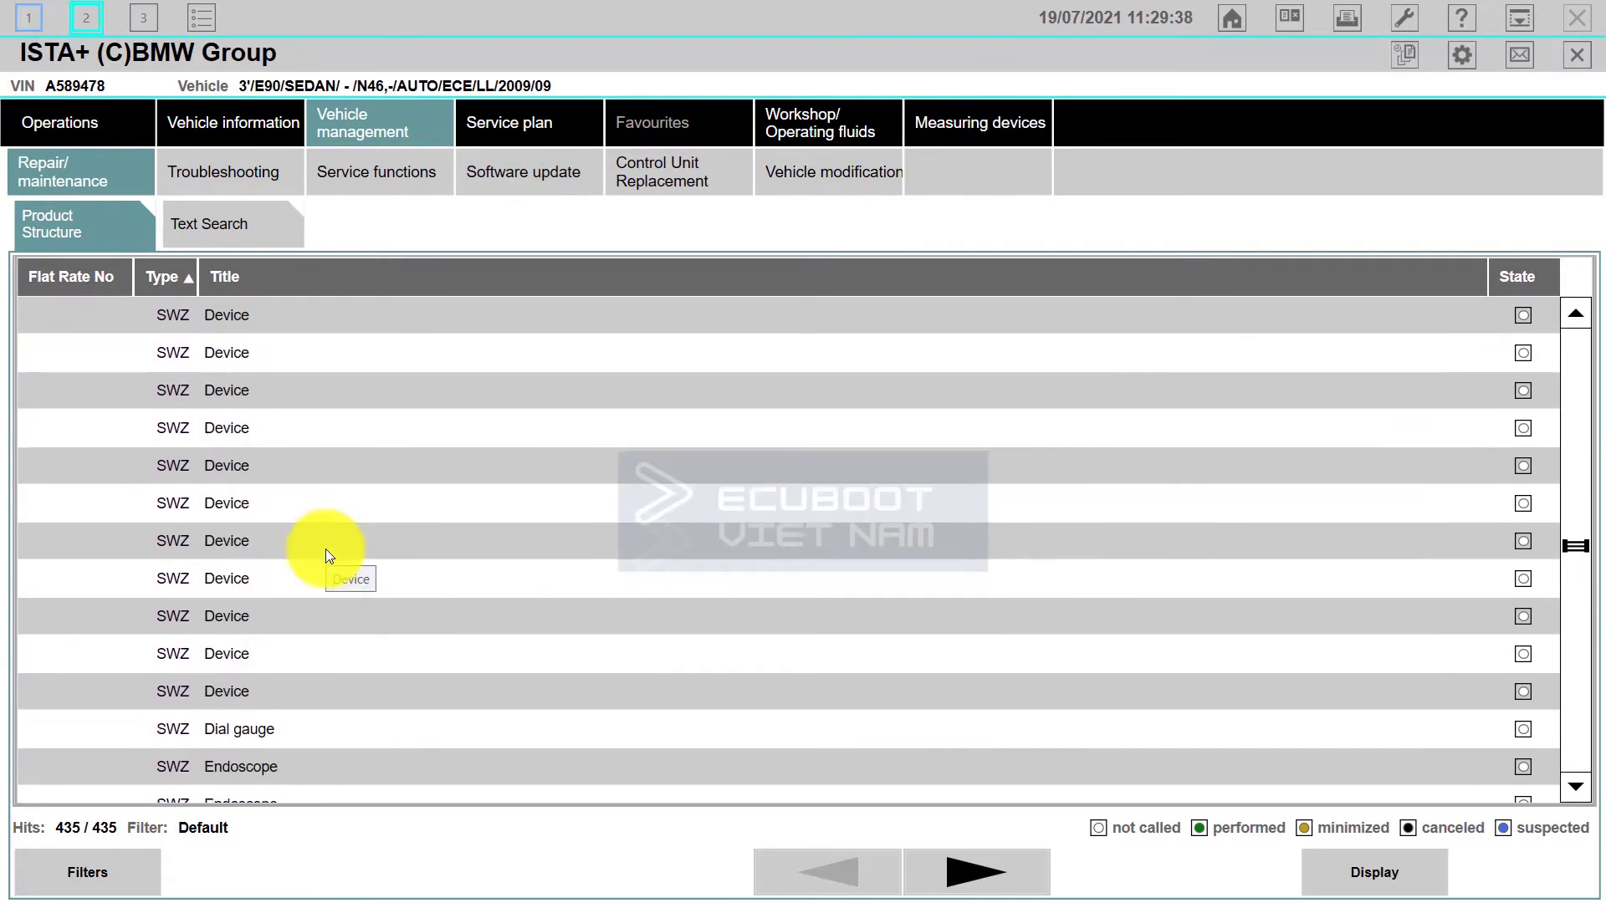
scroll(325, 536, "up", 4)
- View the SWZ 0490593 Compression tester parts breakdown and close it
double_click(312, 505)
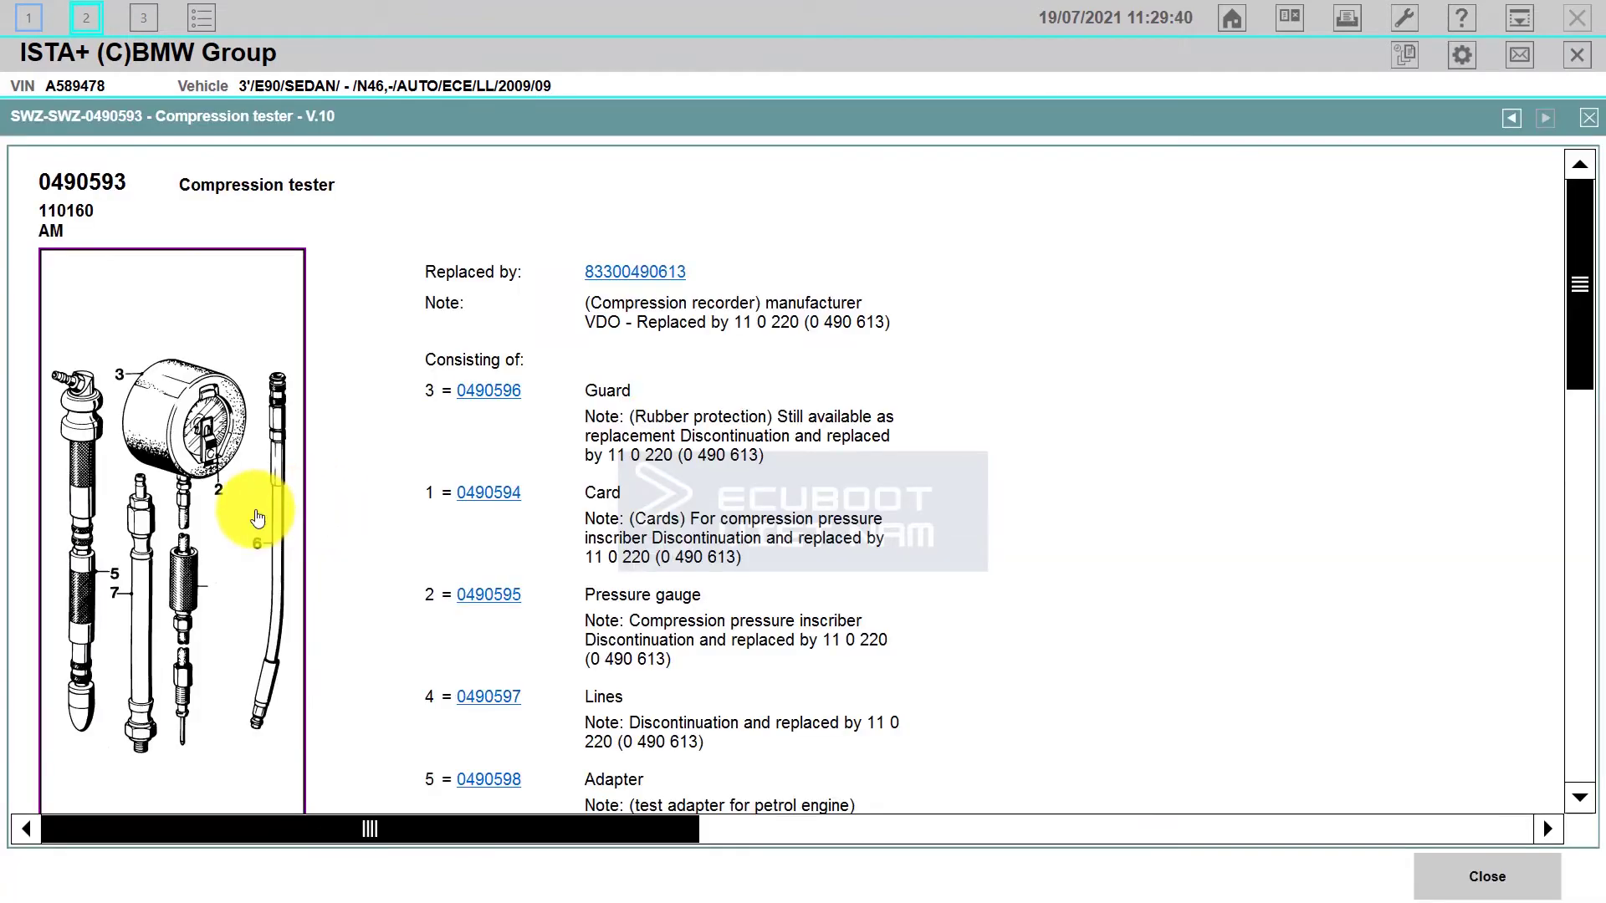
scroll(243, 519, "down", 3)
scroll(1362, 287, "up", 2)
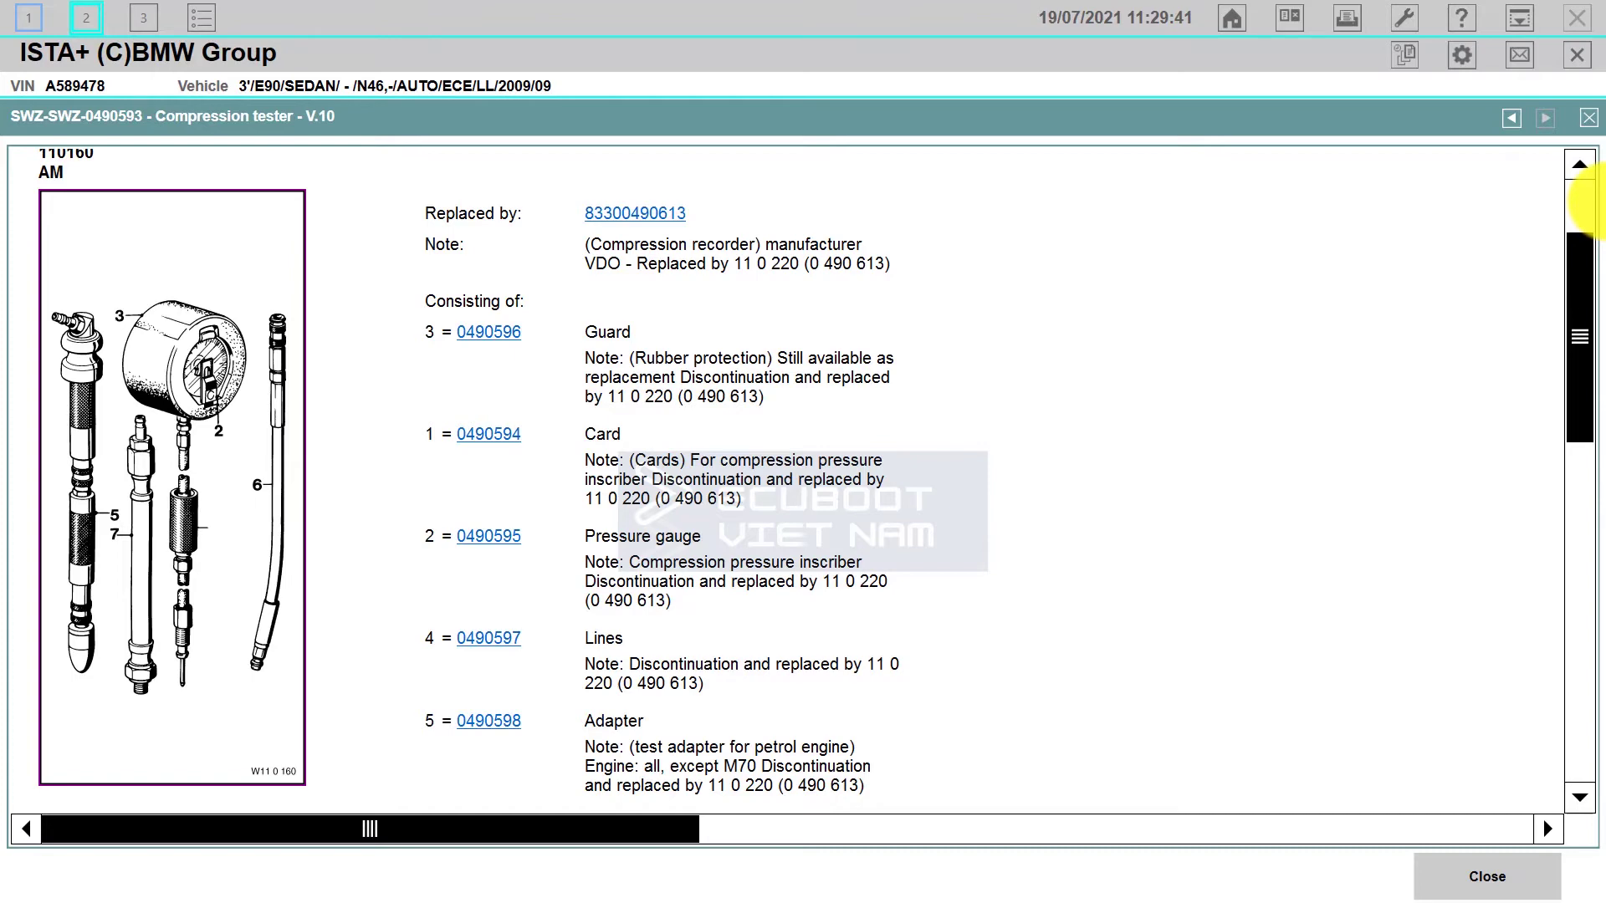
left_click(1588, 118)
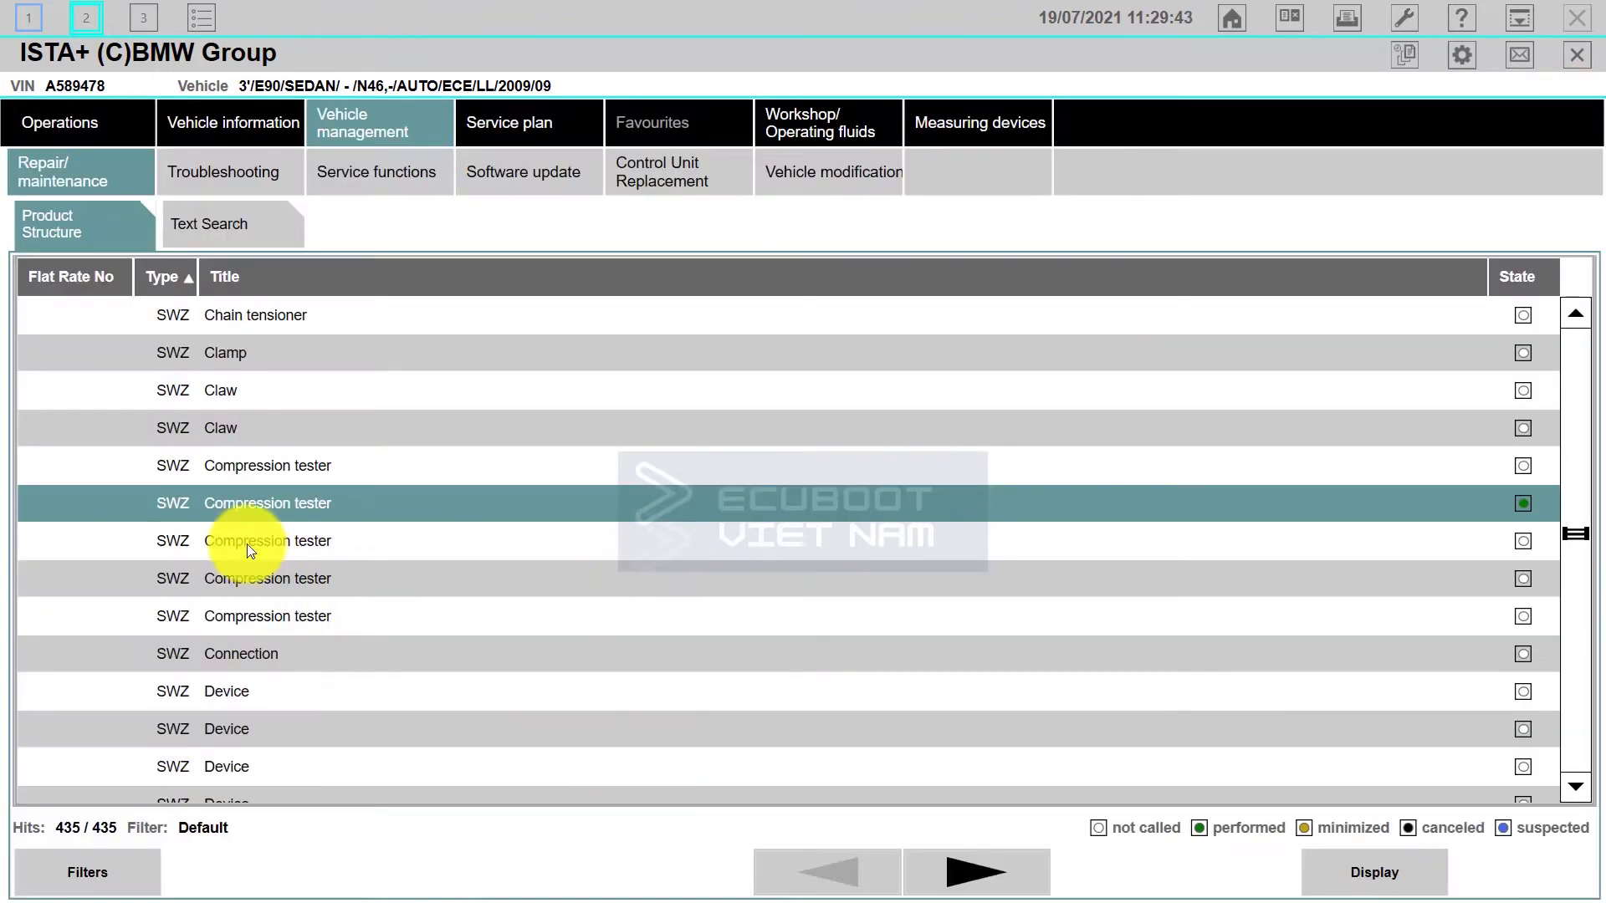
scroll(248, 550, "down", 10)
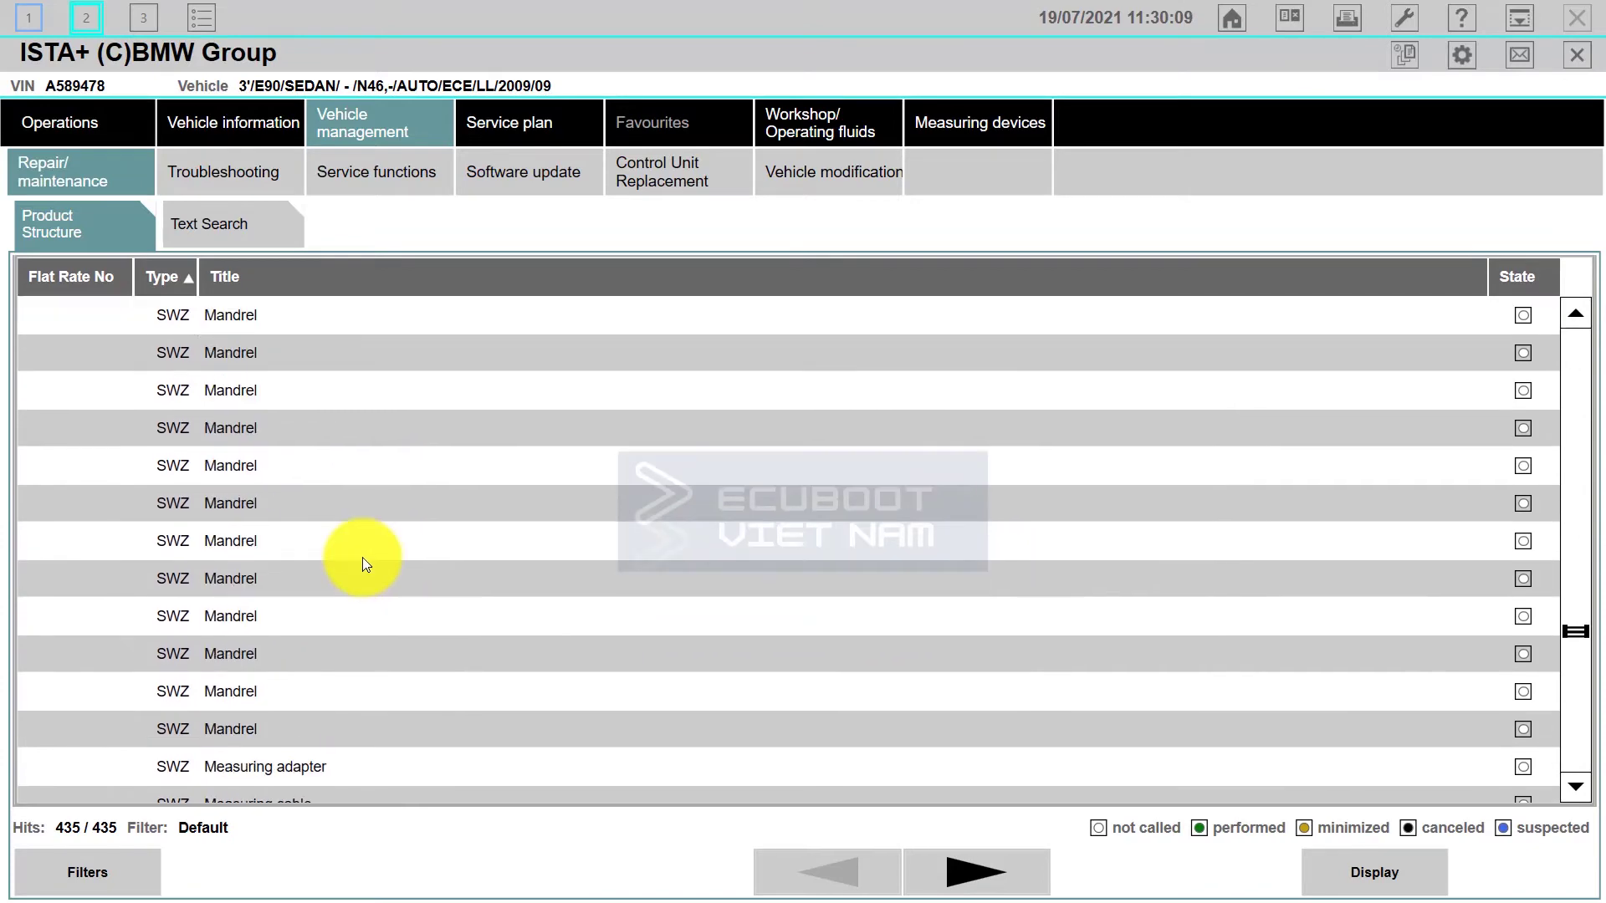
scroll(365, 565, "down", 12)
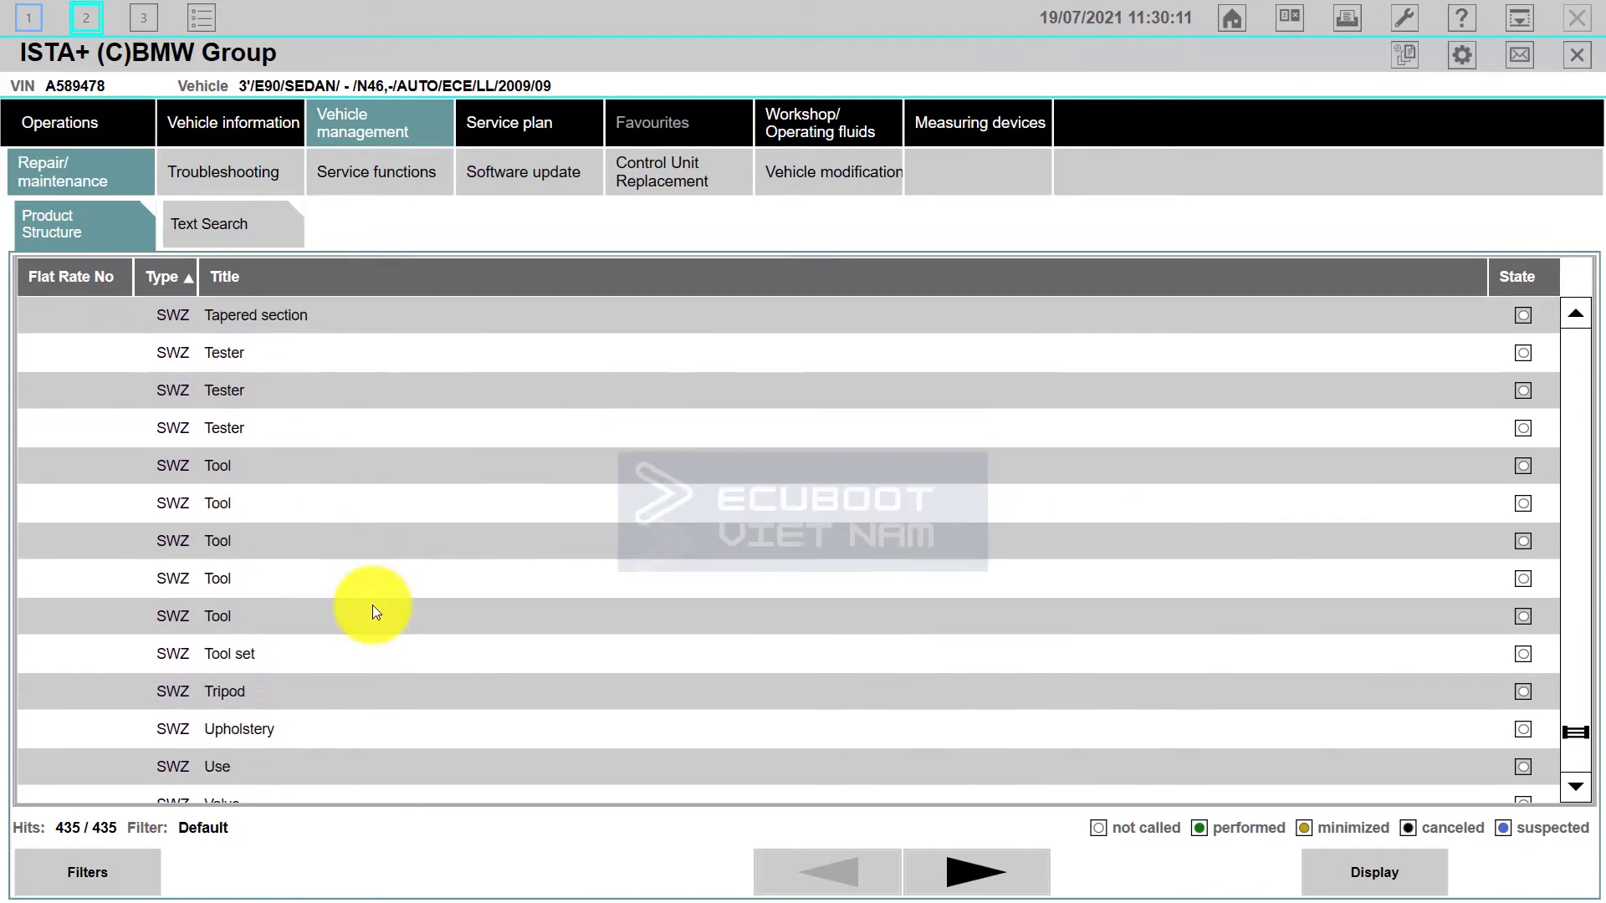
- Scroll the engine list to the TED technical-data rows such as Engine in general N46T / B20 OL
scroll(373, 615, "down", 8)
scroll(373, 615, "up", 4)
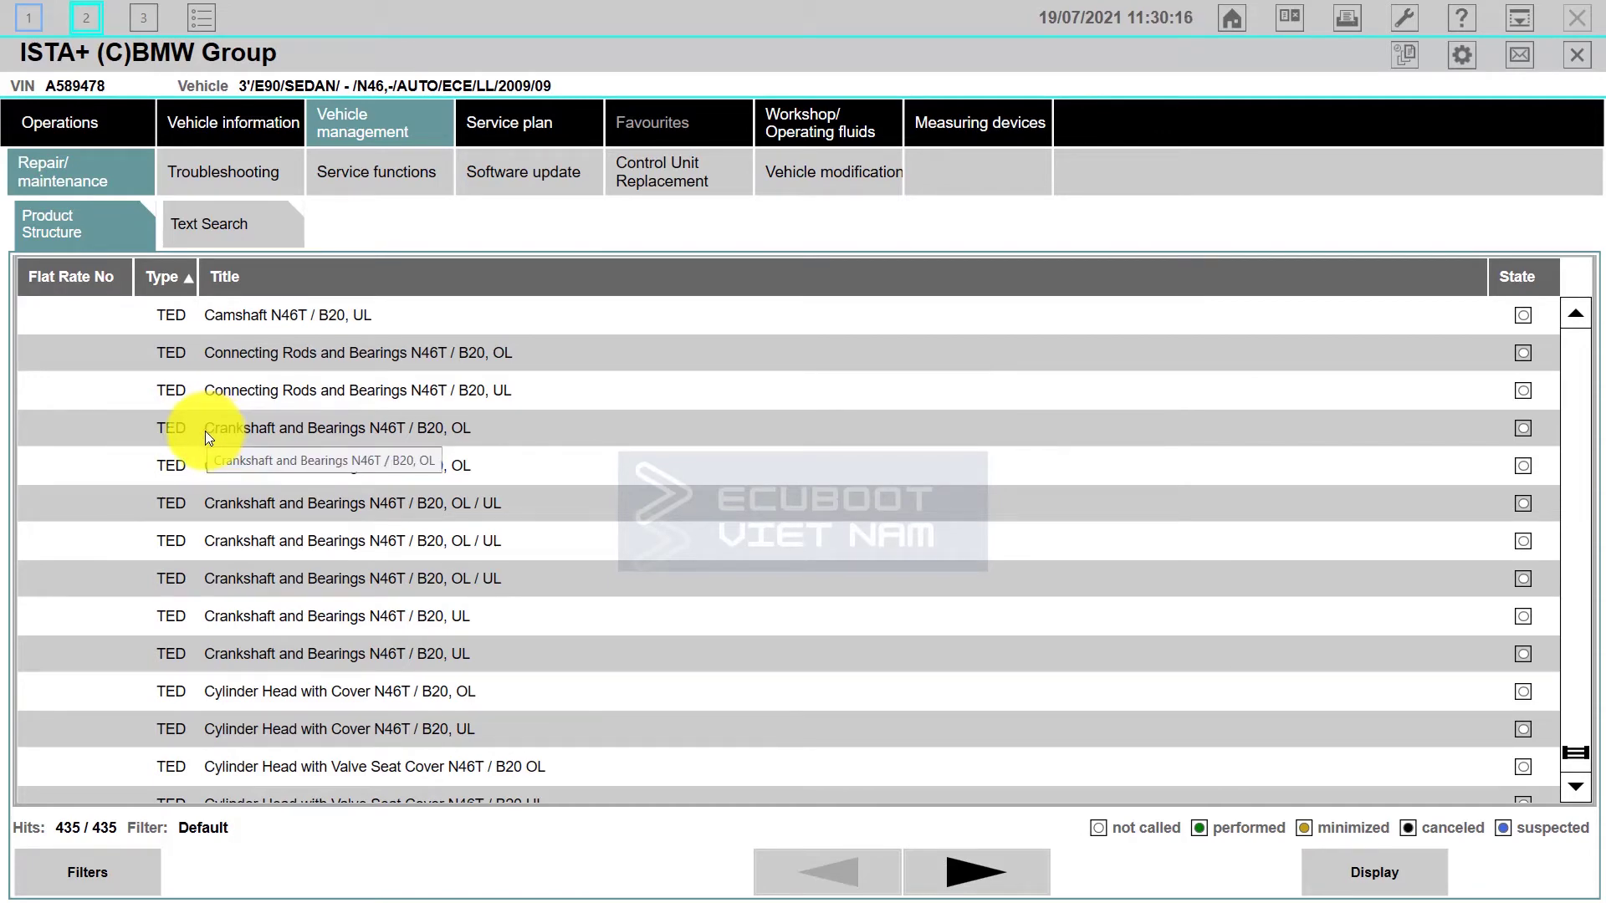
scroll(222, 502, "down", 4)
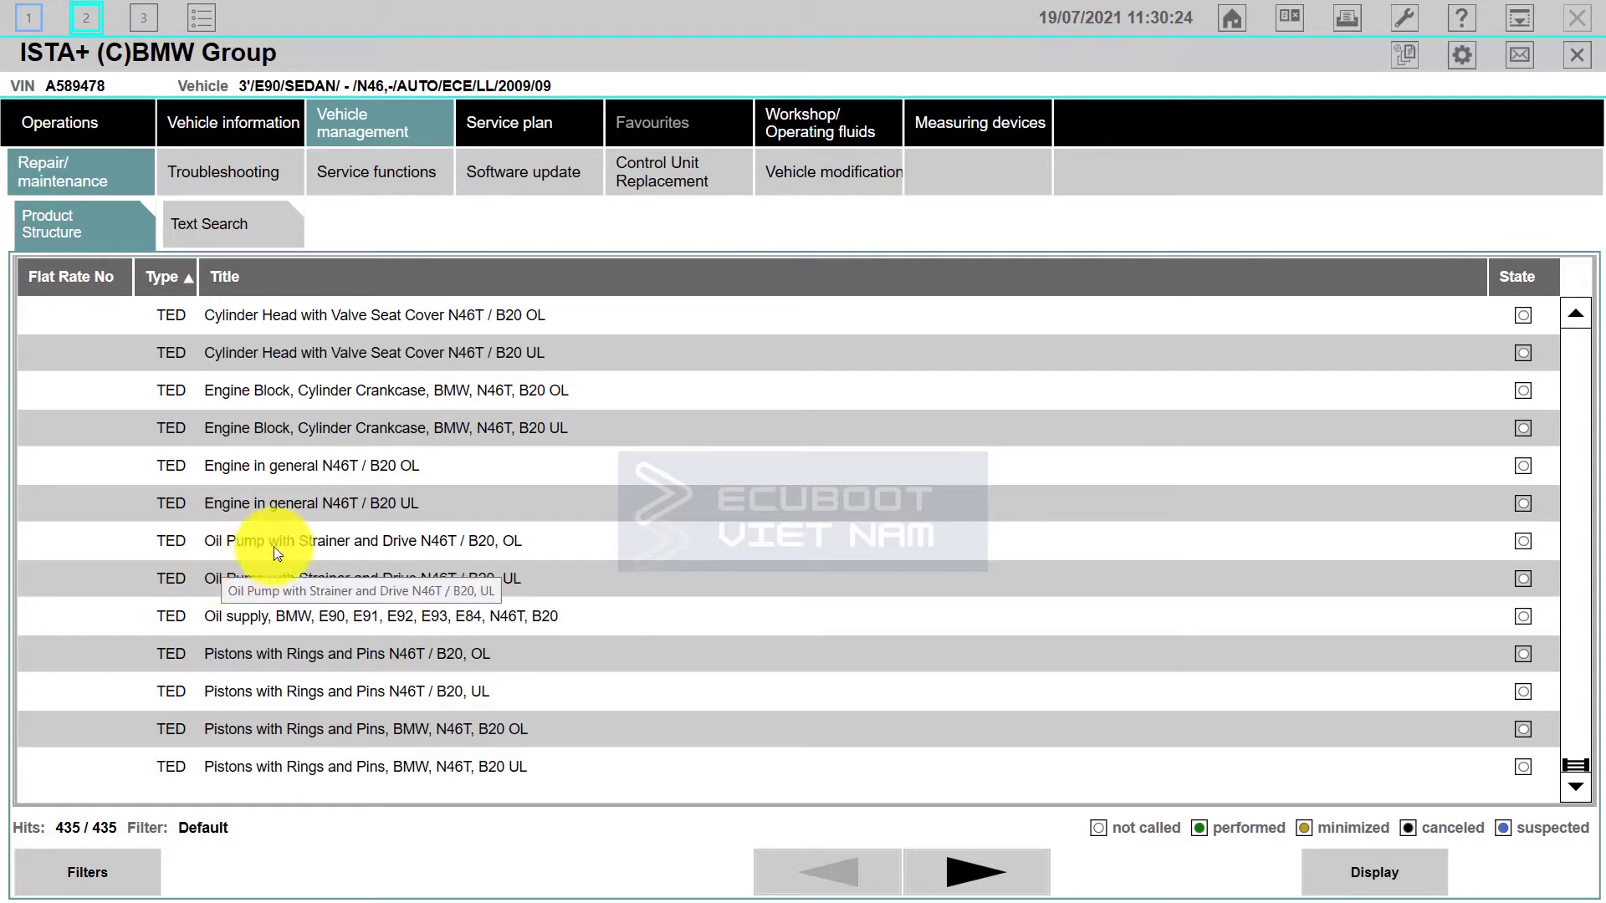
- Check the Engine in general N46T / B20 OL specs: bore, stroke 90 and compression ratio 10.5
double_click(319, 475)
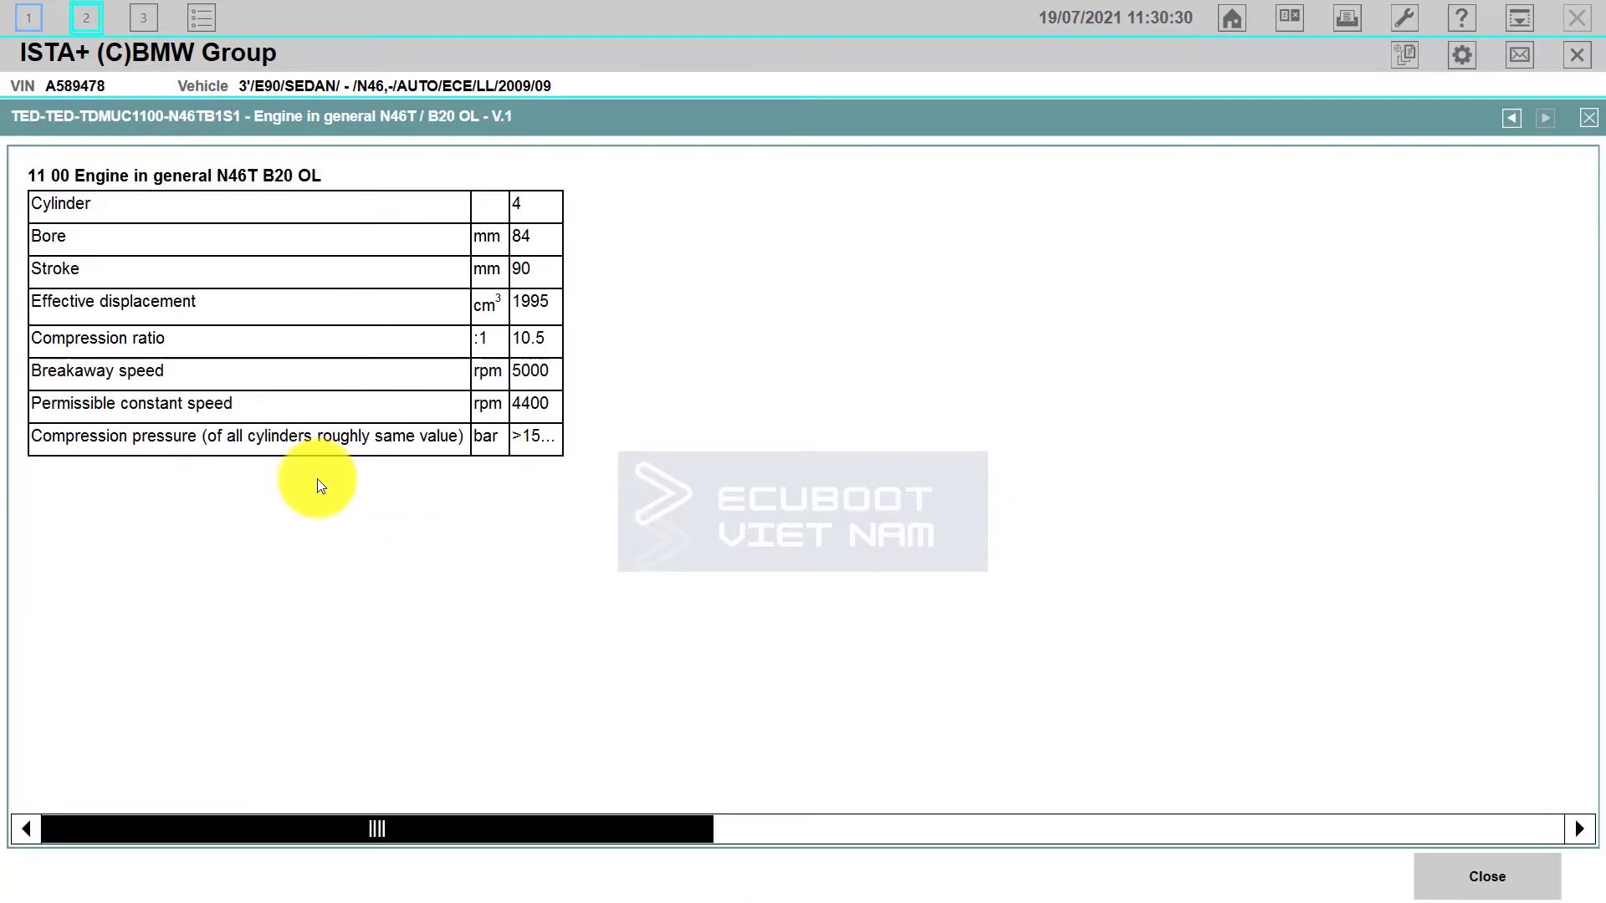
left_click_drag(45, 204, 532, 242)
left_click(187, 249)
left_click(532, 241)
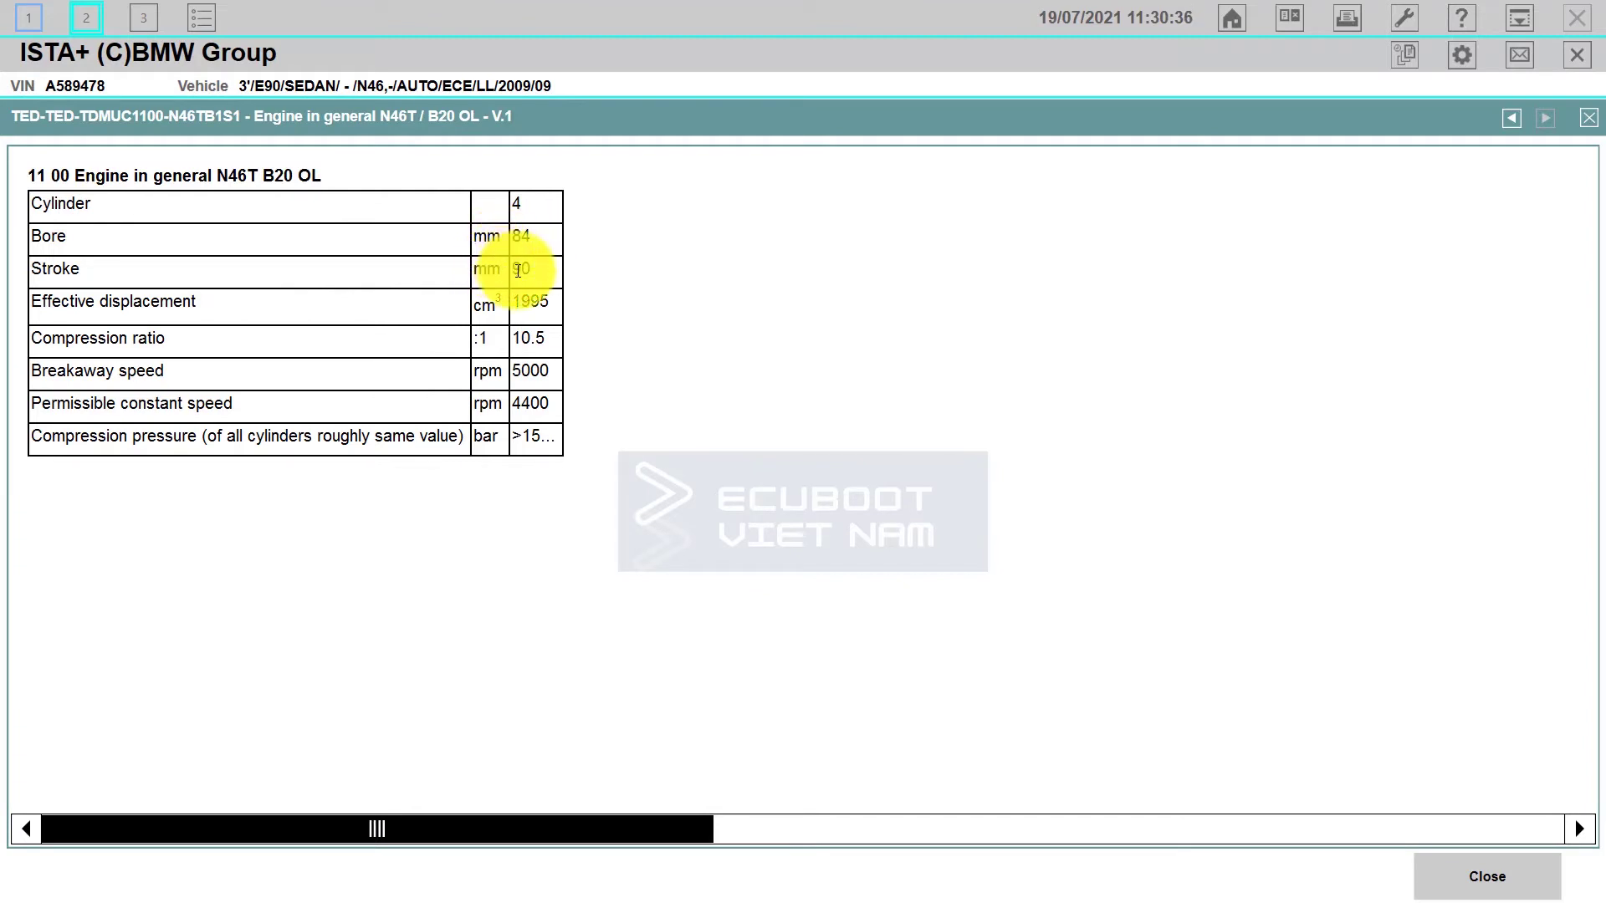
double_click(544, 278)
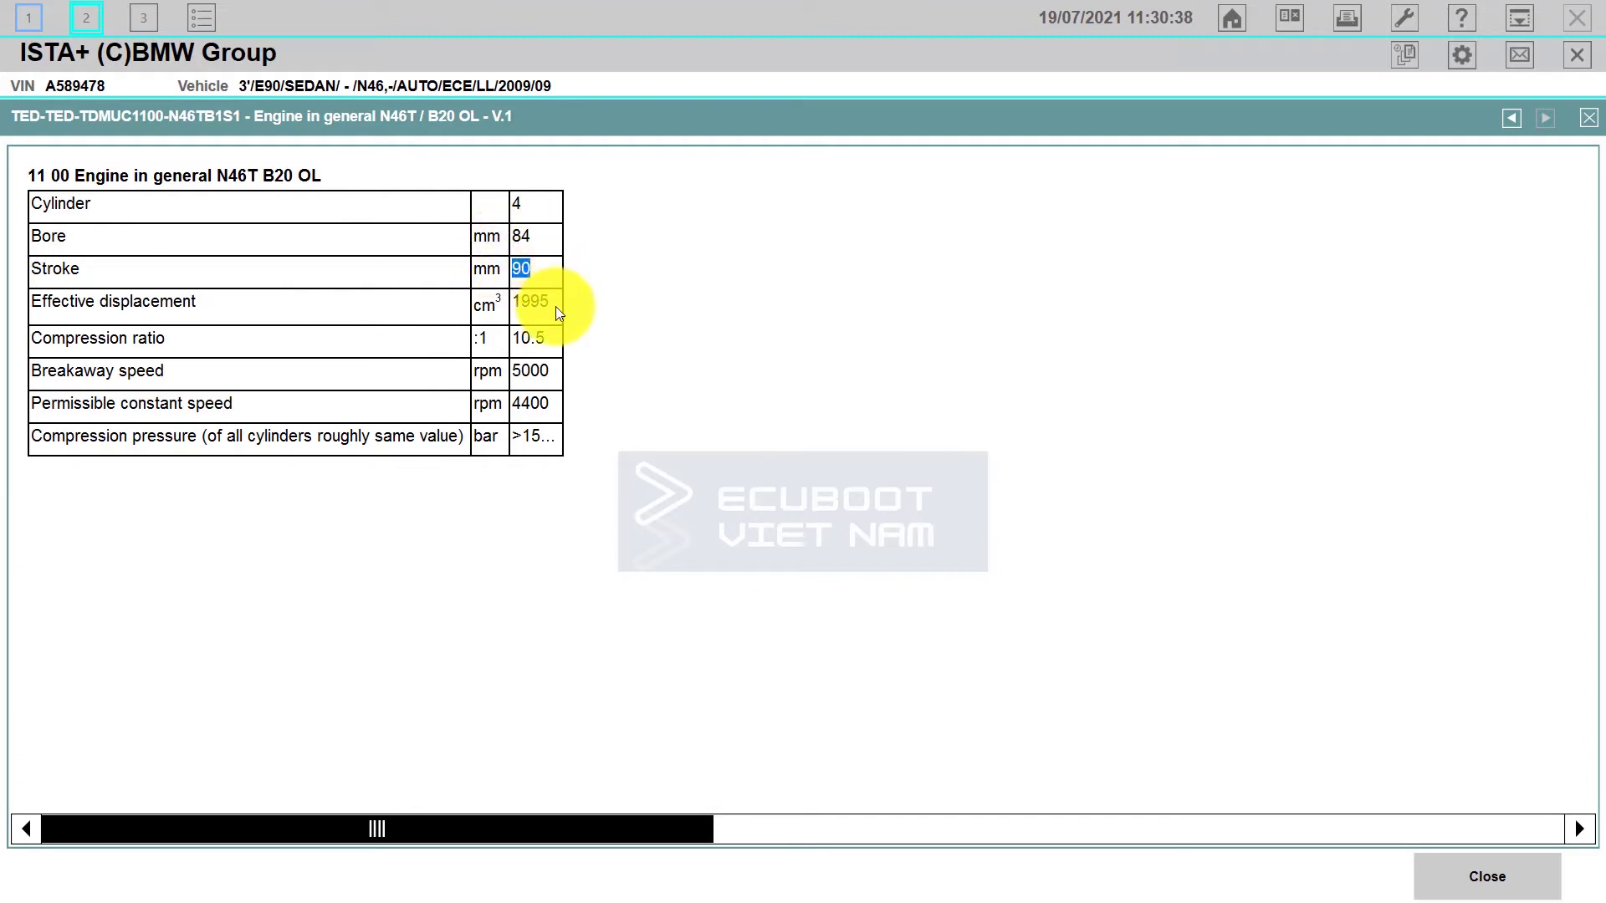
left_click(517, 340)
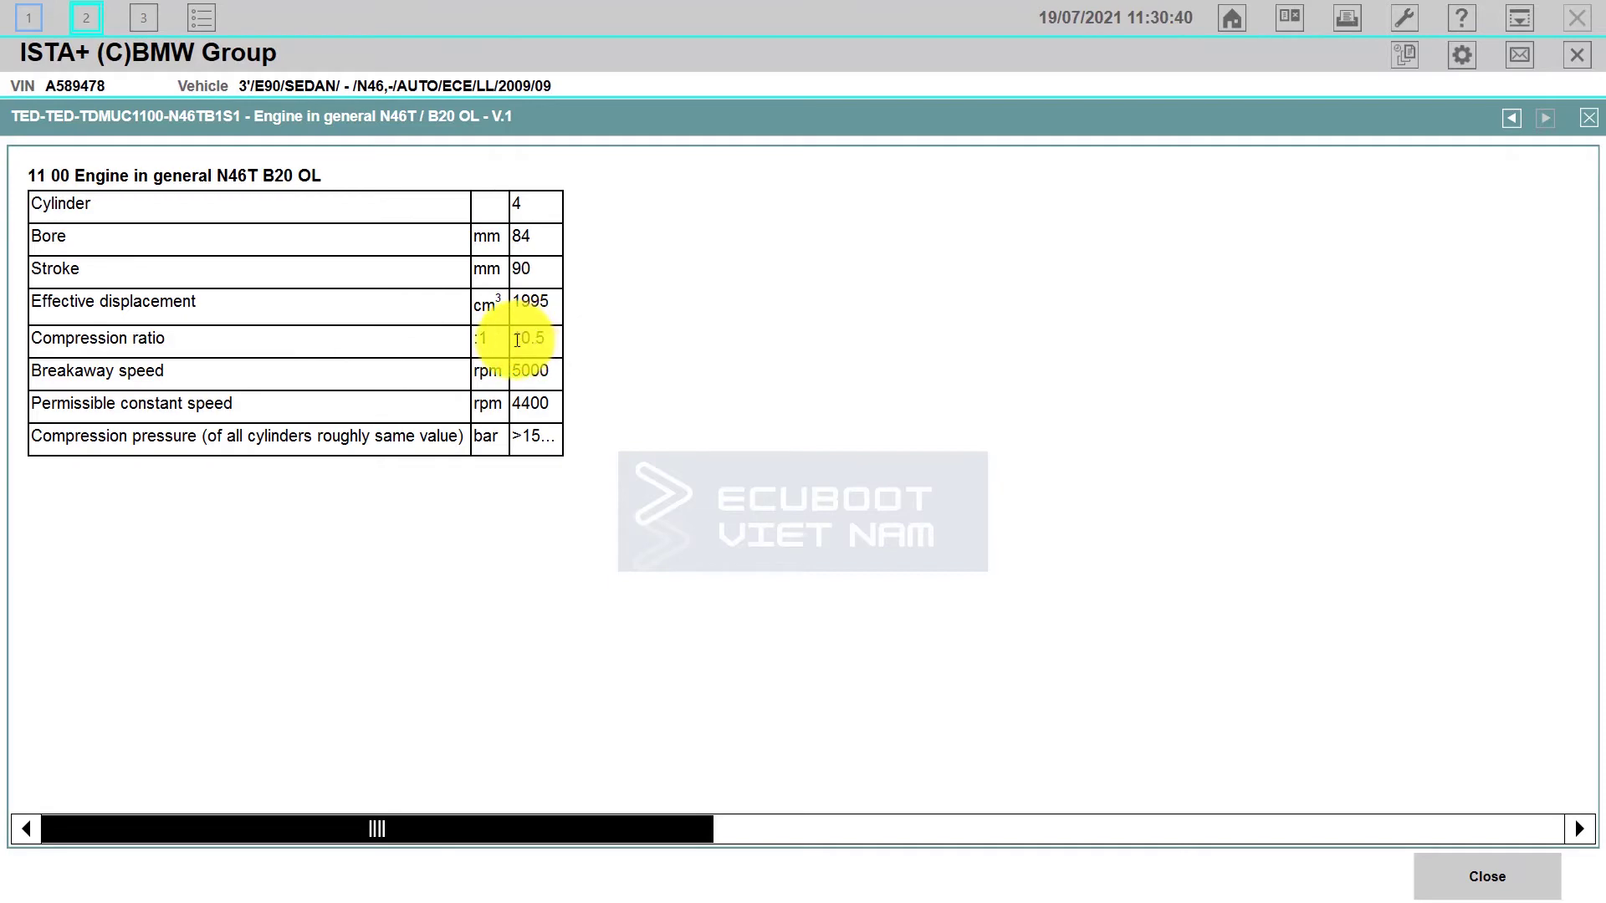
double_click(542, 340)
left_click(1588, 118)
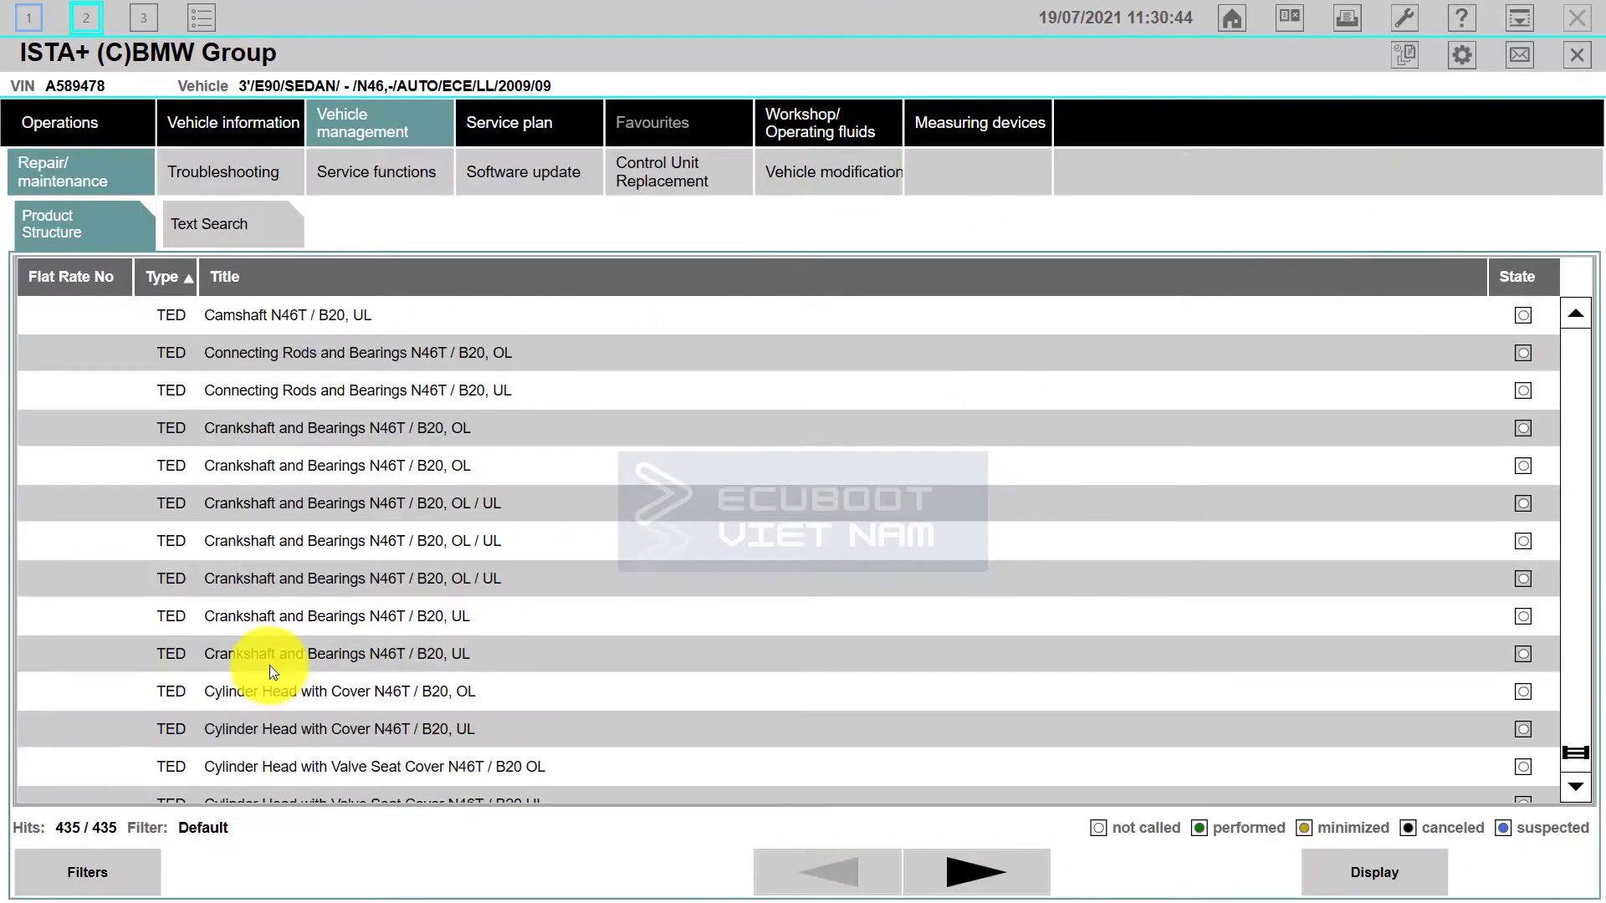
scroll(269, 665, "up", 2)
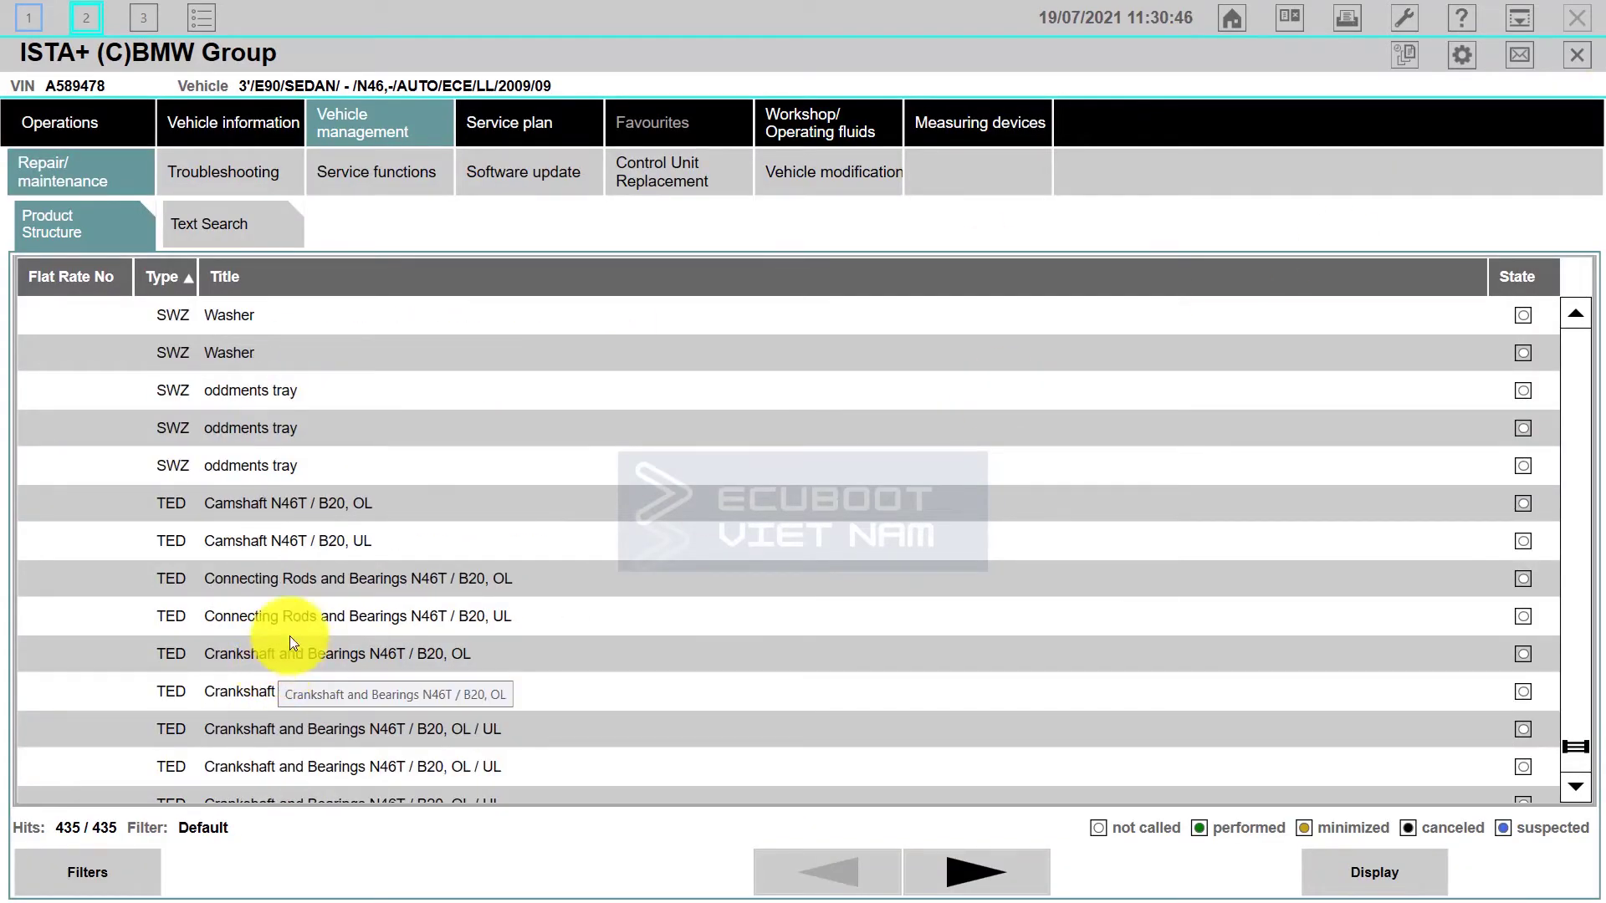
scroll(323, 619, "down", 2)
scroll(333, 644, "down", 4)
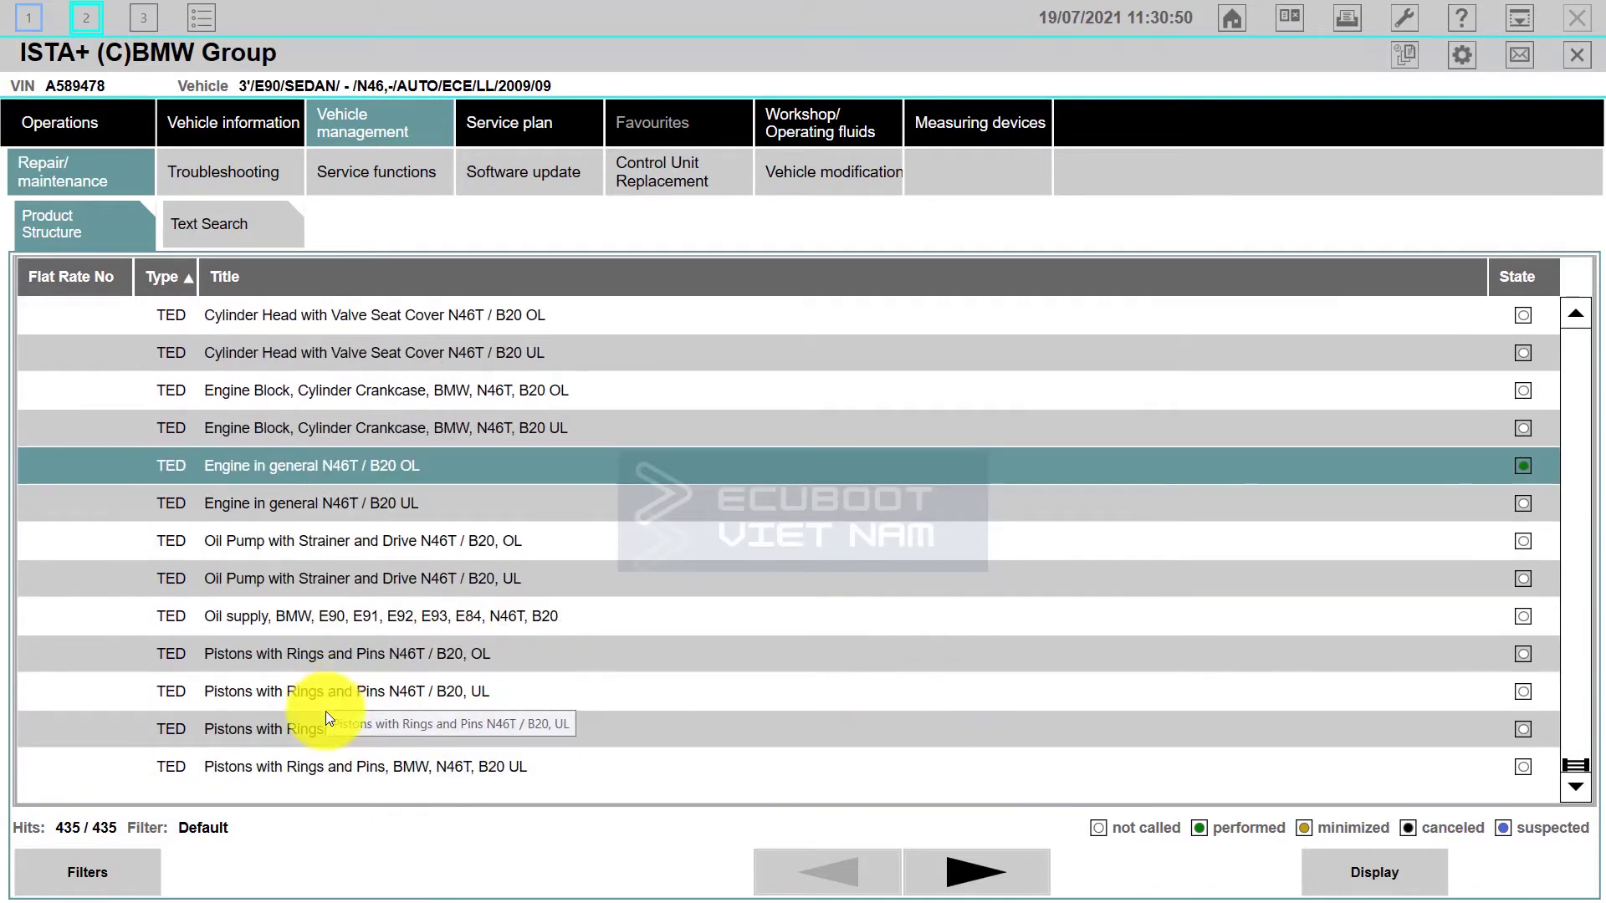
- Read the 4,25-litre oil filling capacity in the E90 Oil supply data and close it
double_click(334, 616)
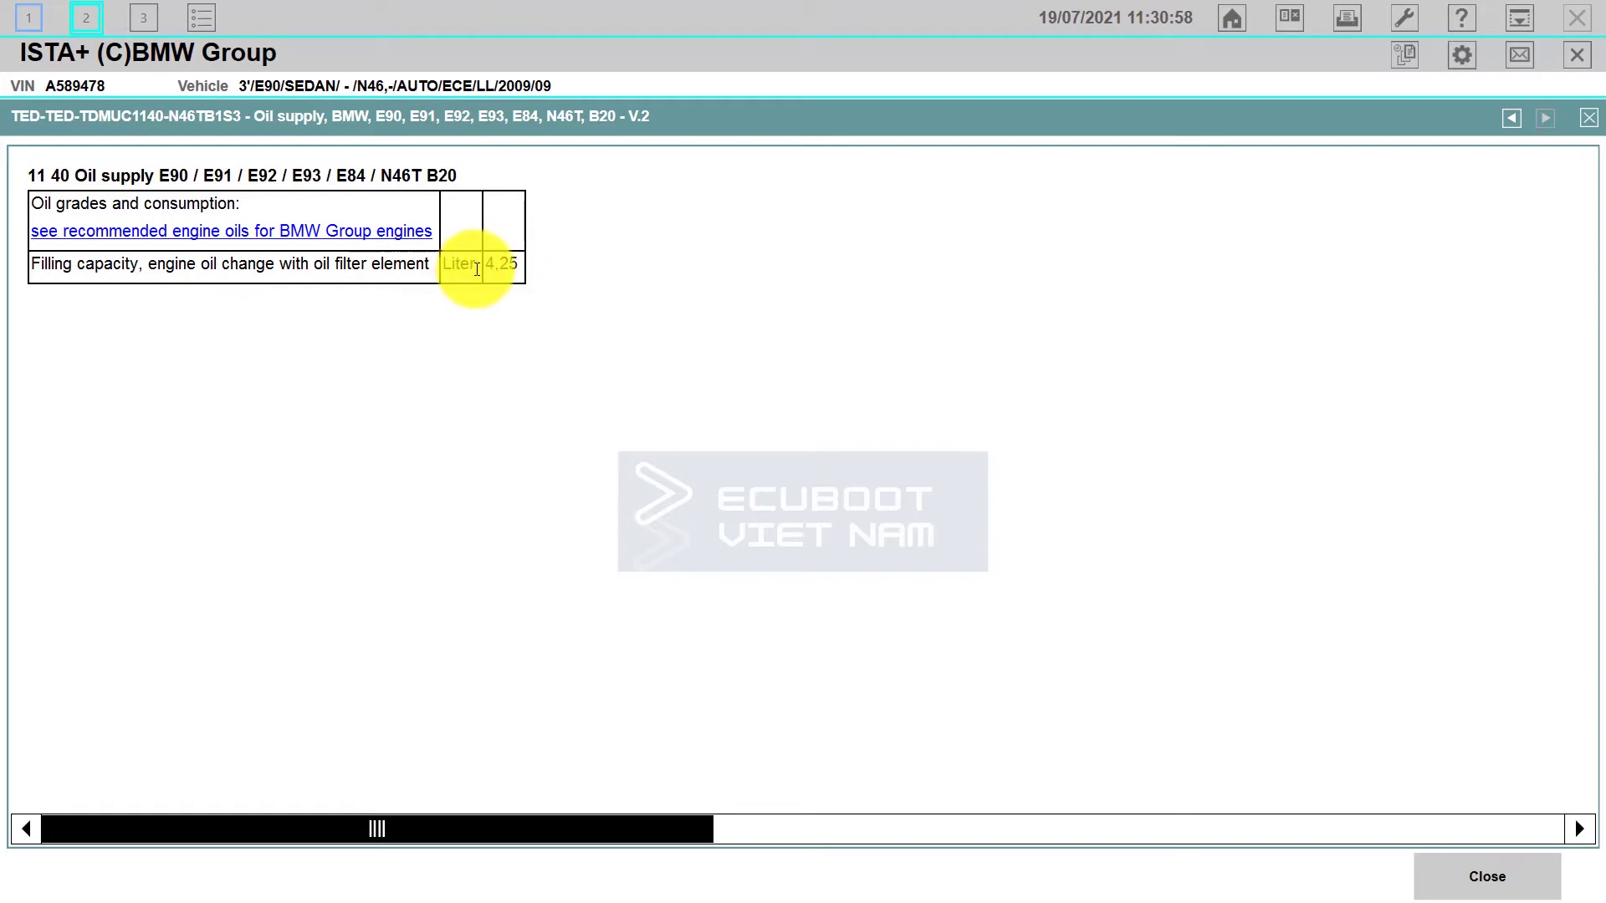
left_click_drag(477, 270, 538, 268)
left_click(555, 276)
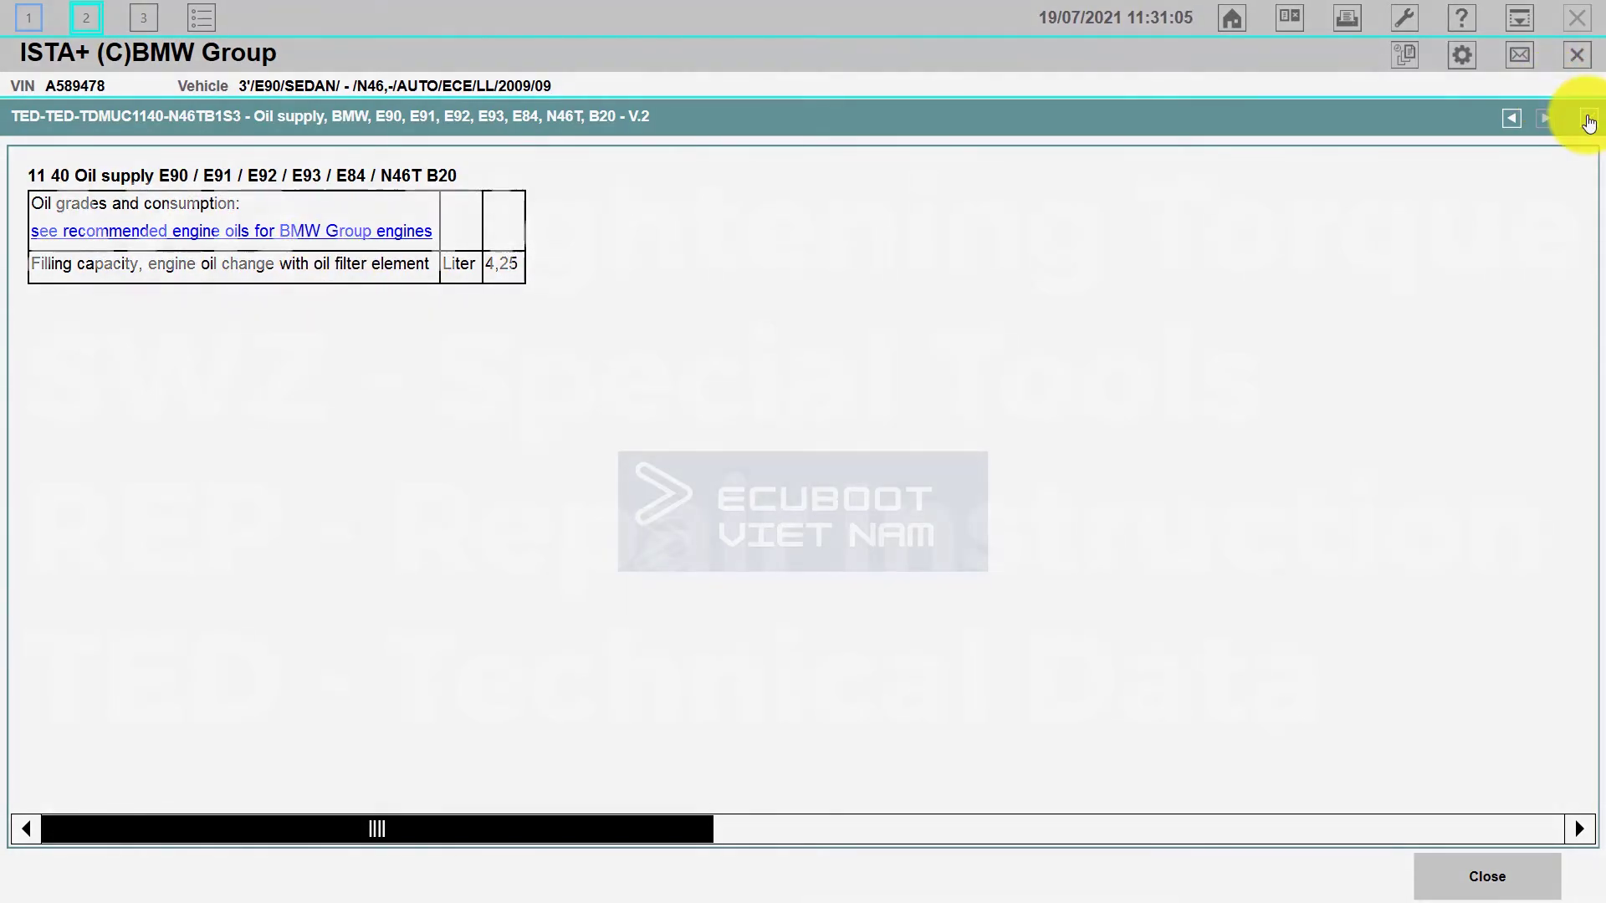
left_click(1588, 118)
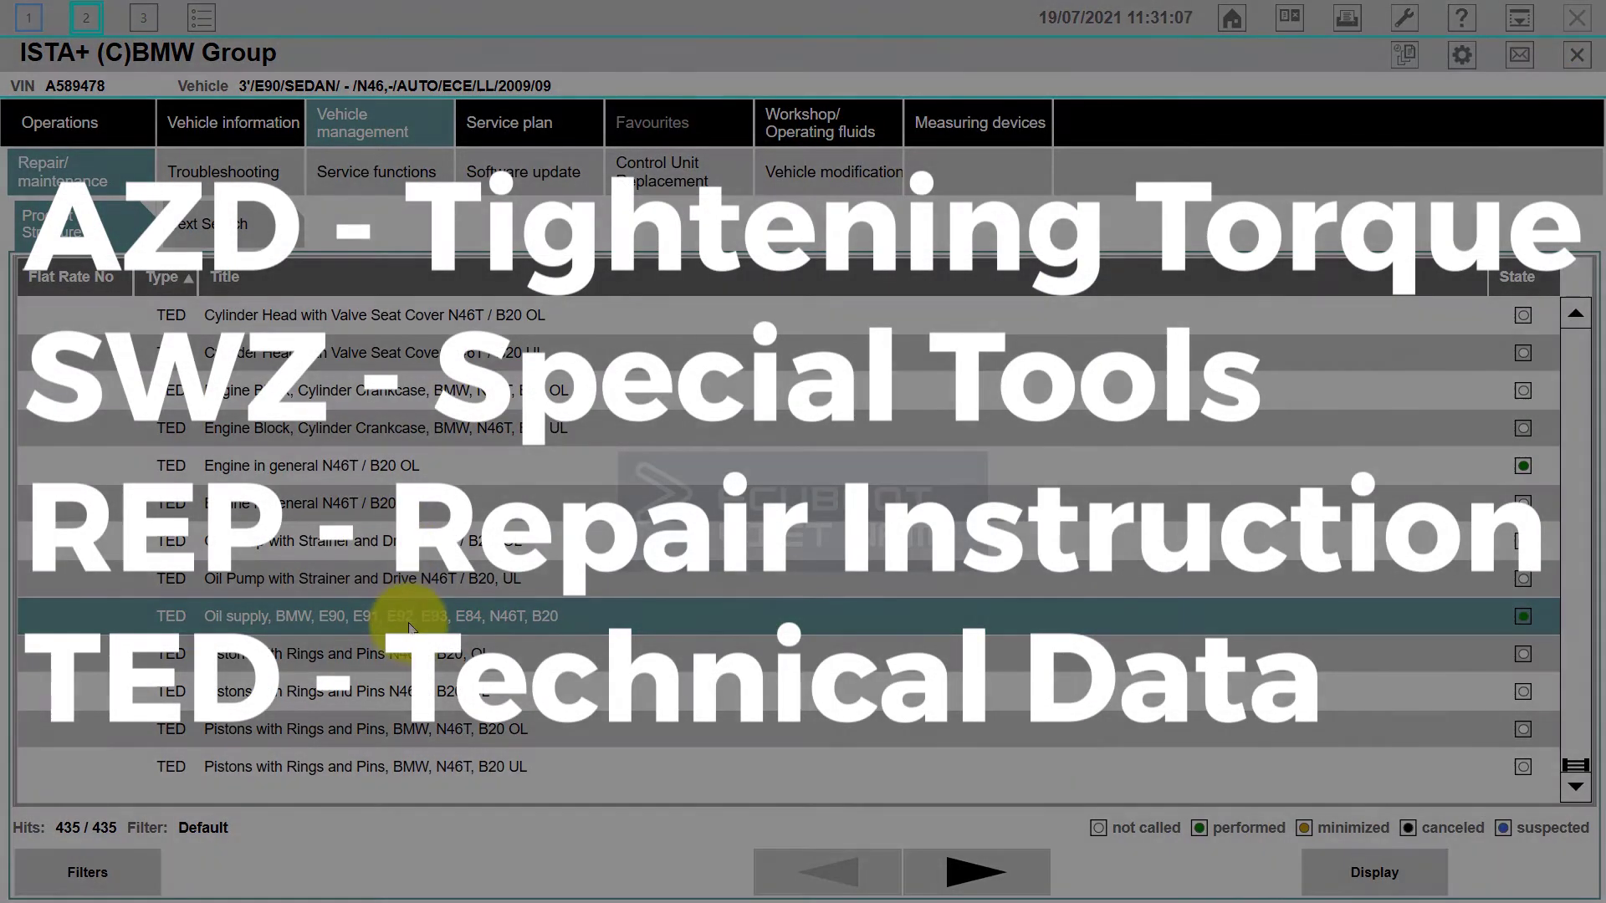
scroll(395, 585, "up", 5)
scroll(406, 615, "up", 3)
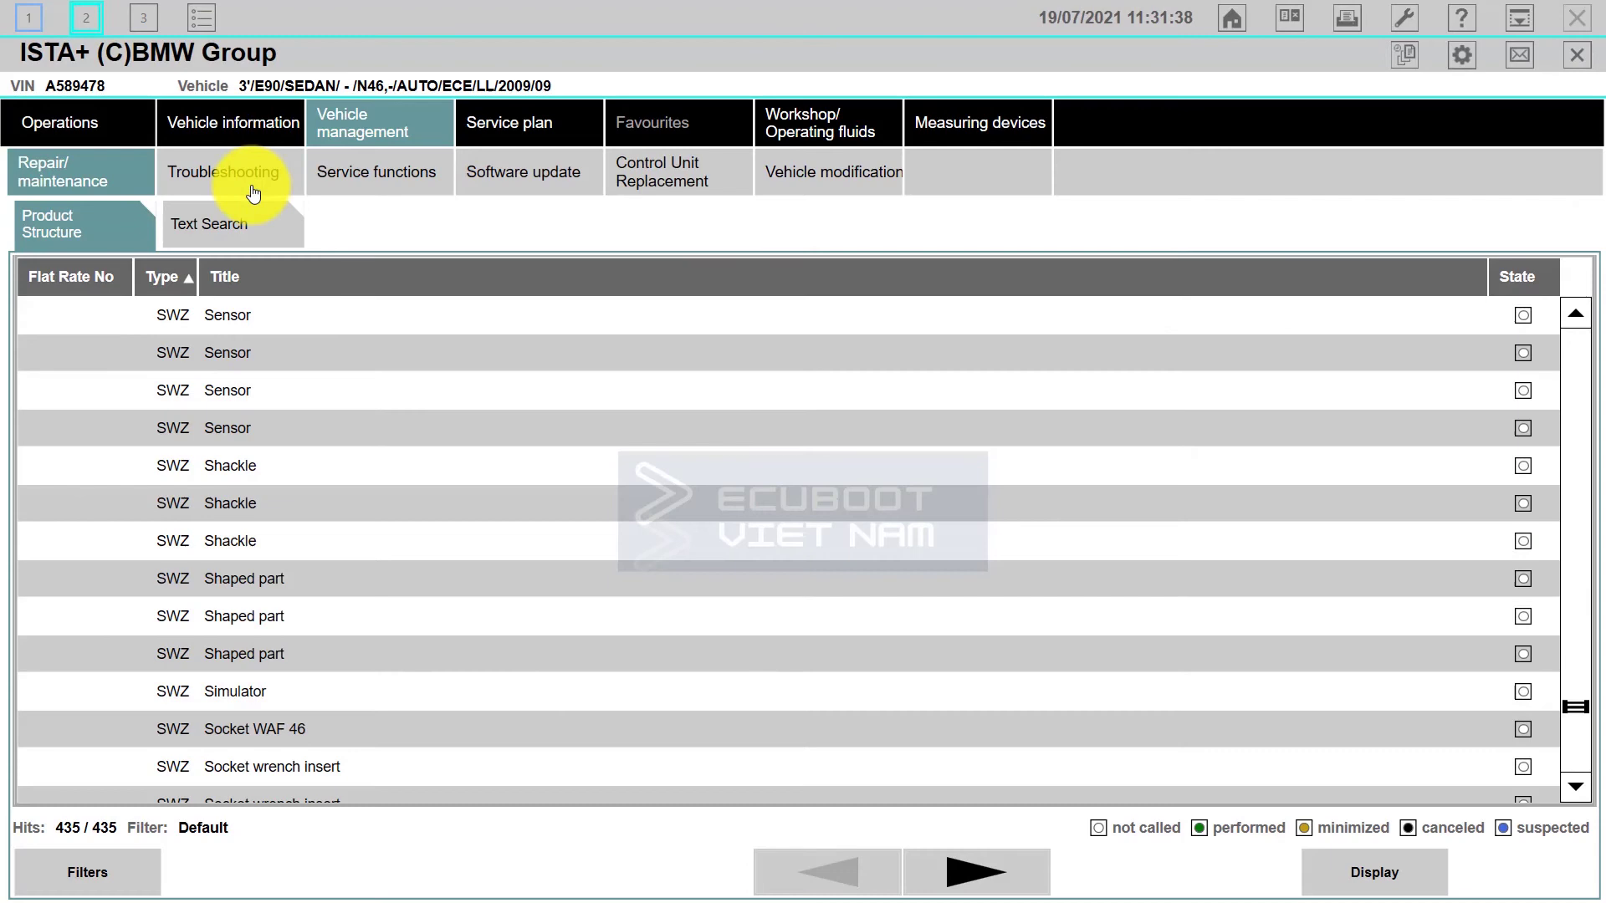
- Open Troubleshooting's Function Structure and expand Power train to show Engine electronics MEV, Engine start and transmission
left_click(254, 193)
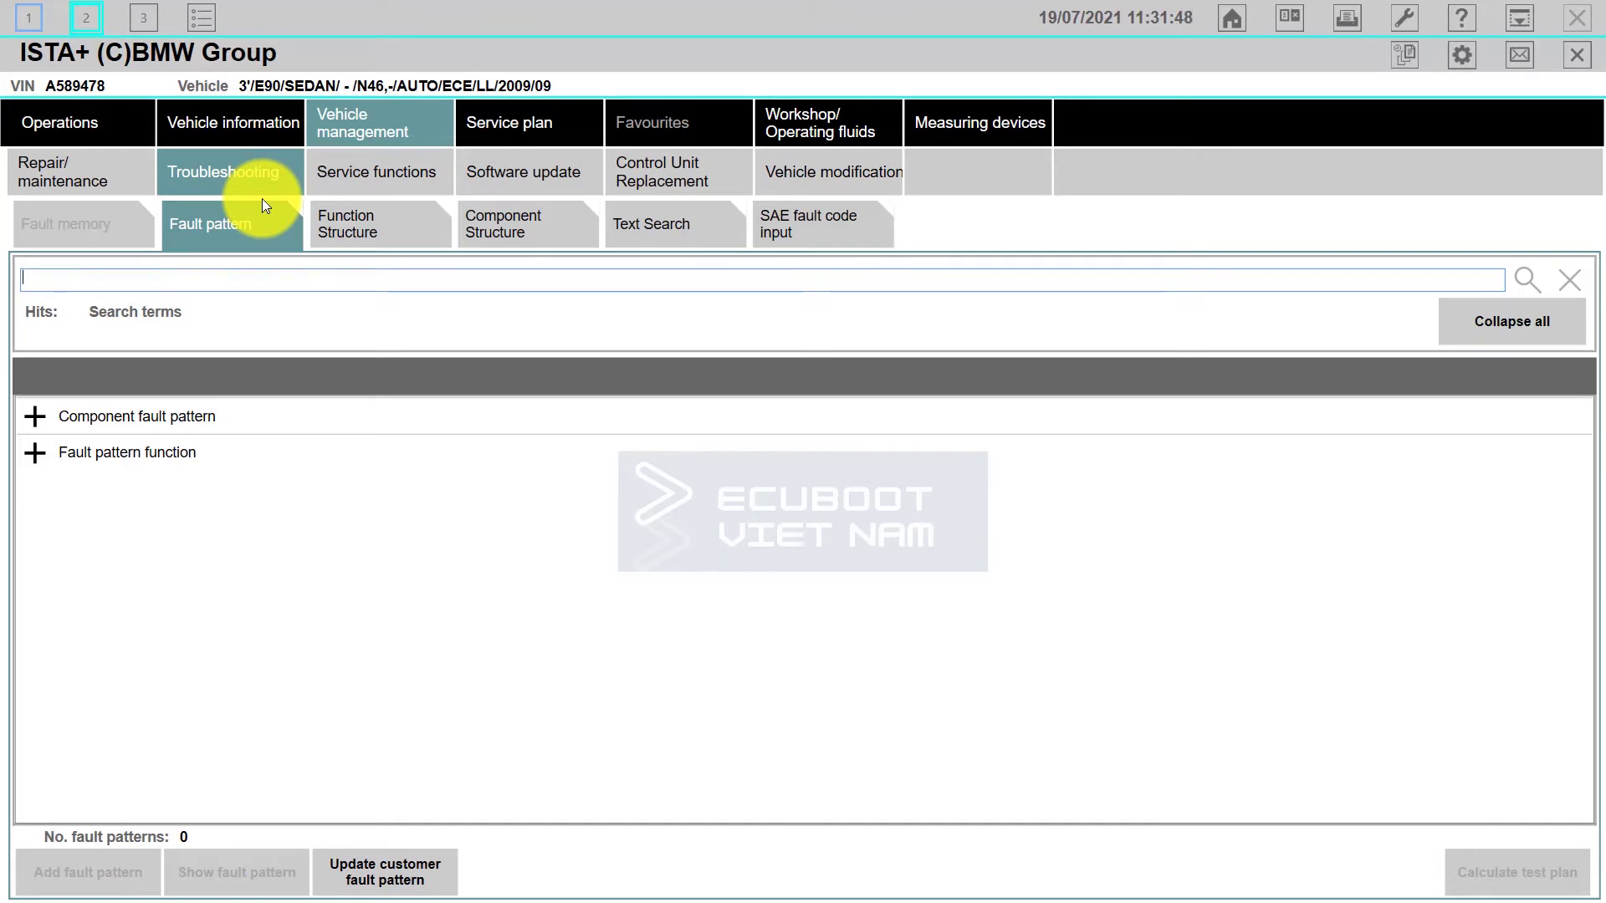
left_click(338, 231)
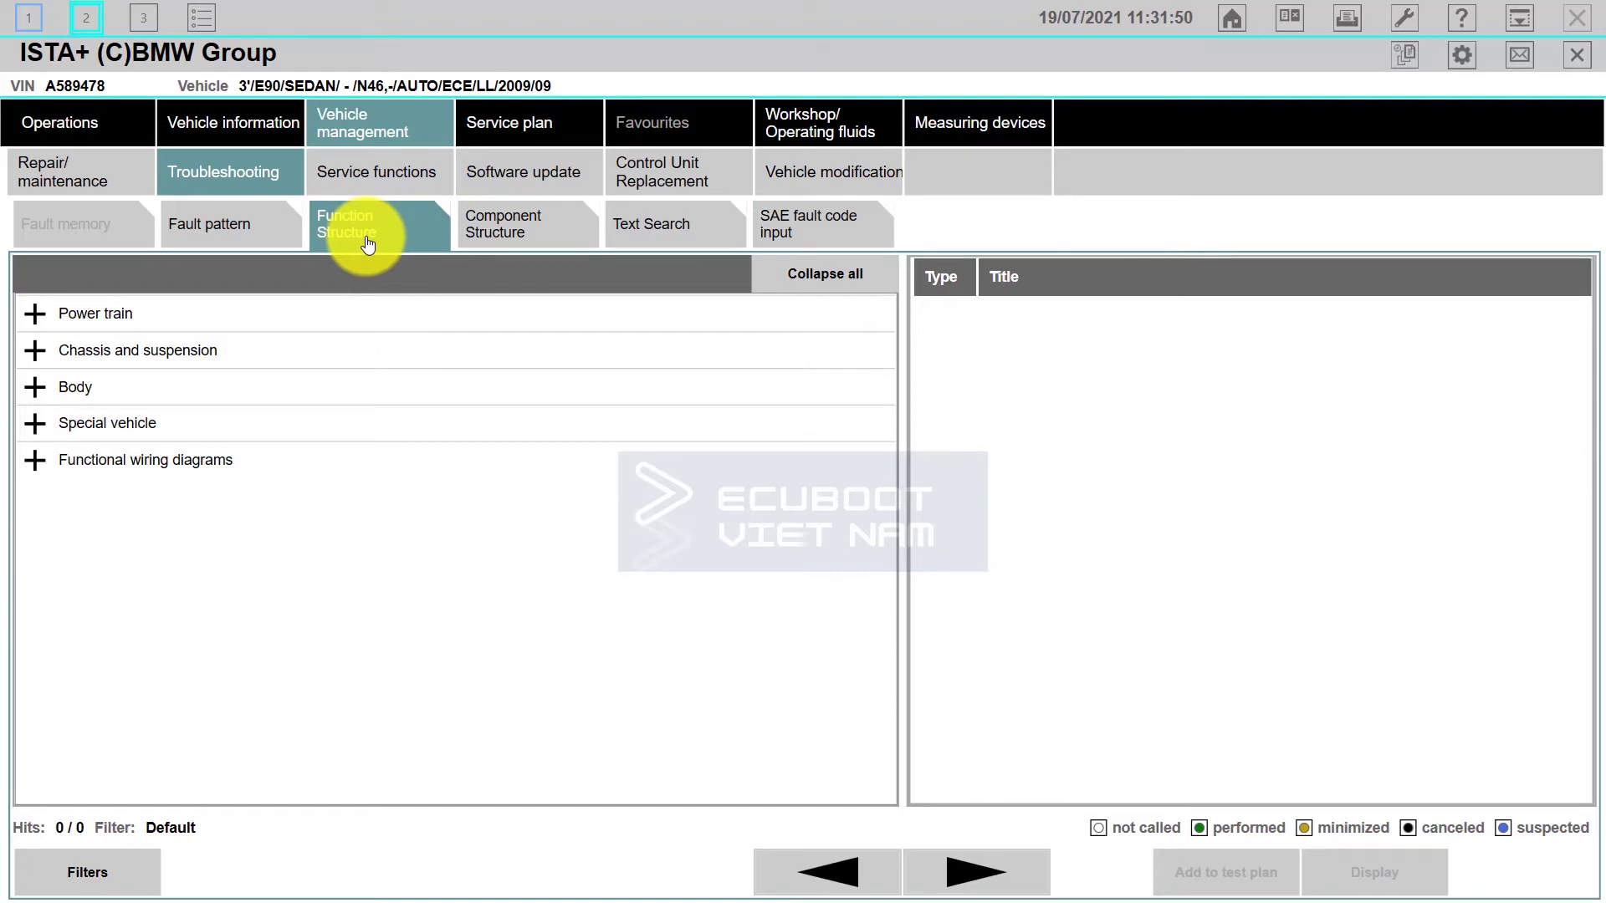
left_click(36, 313)
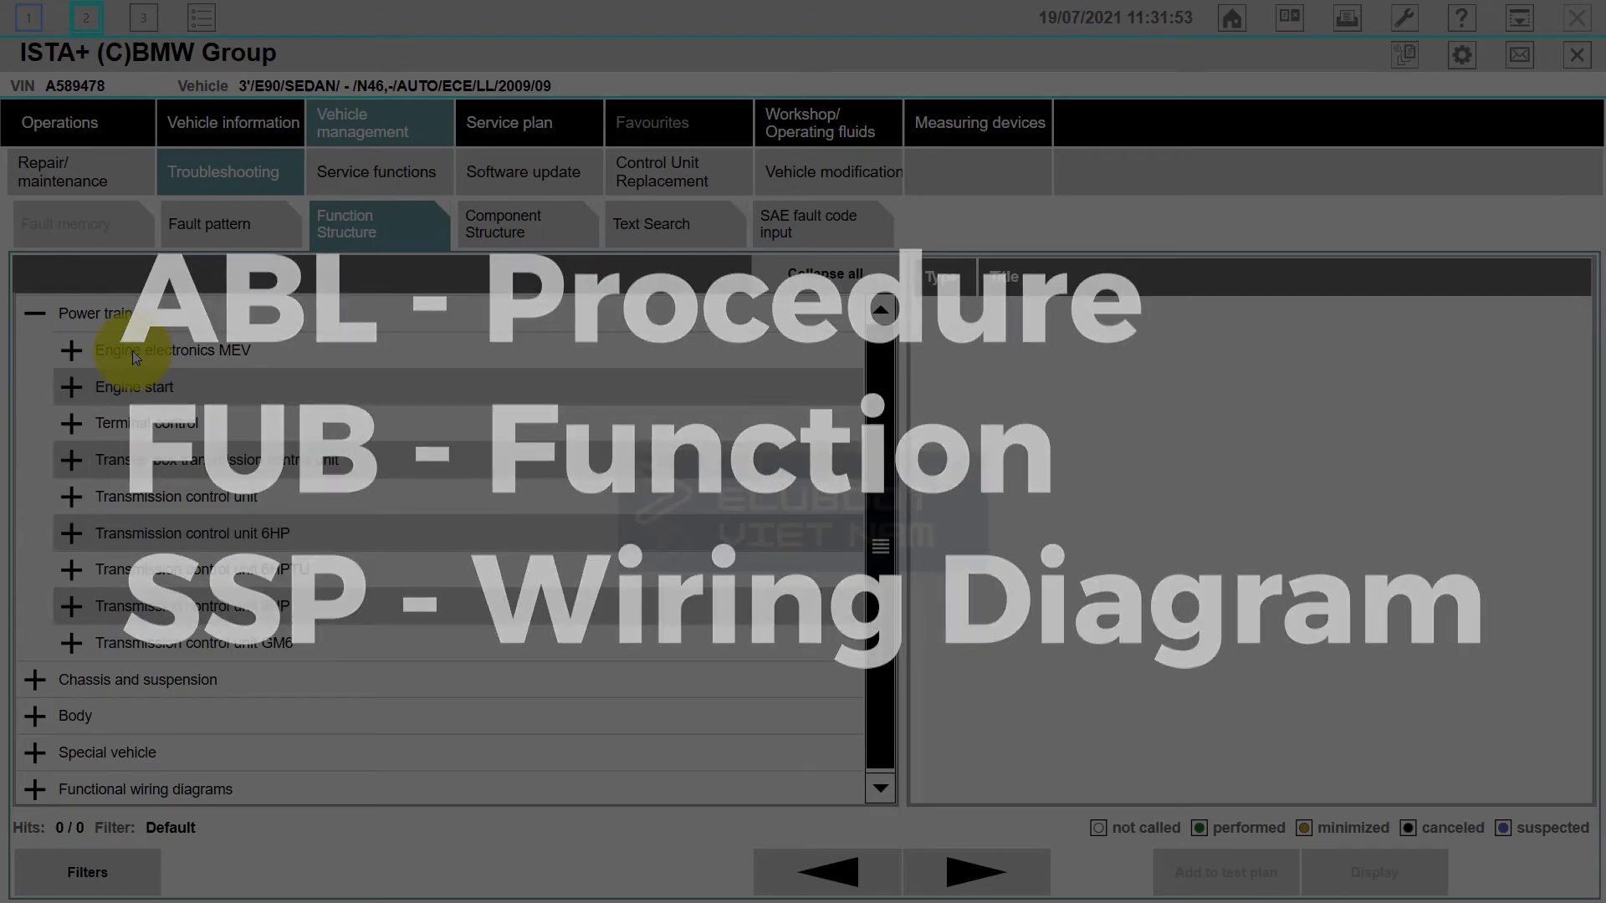
- List Engine electronics MEV's 90 troubleshooting documents and scroll past the ABL entries to FUB ones like Alternator
left_click(133, 350)
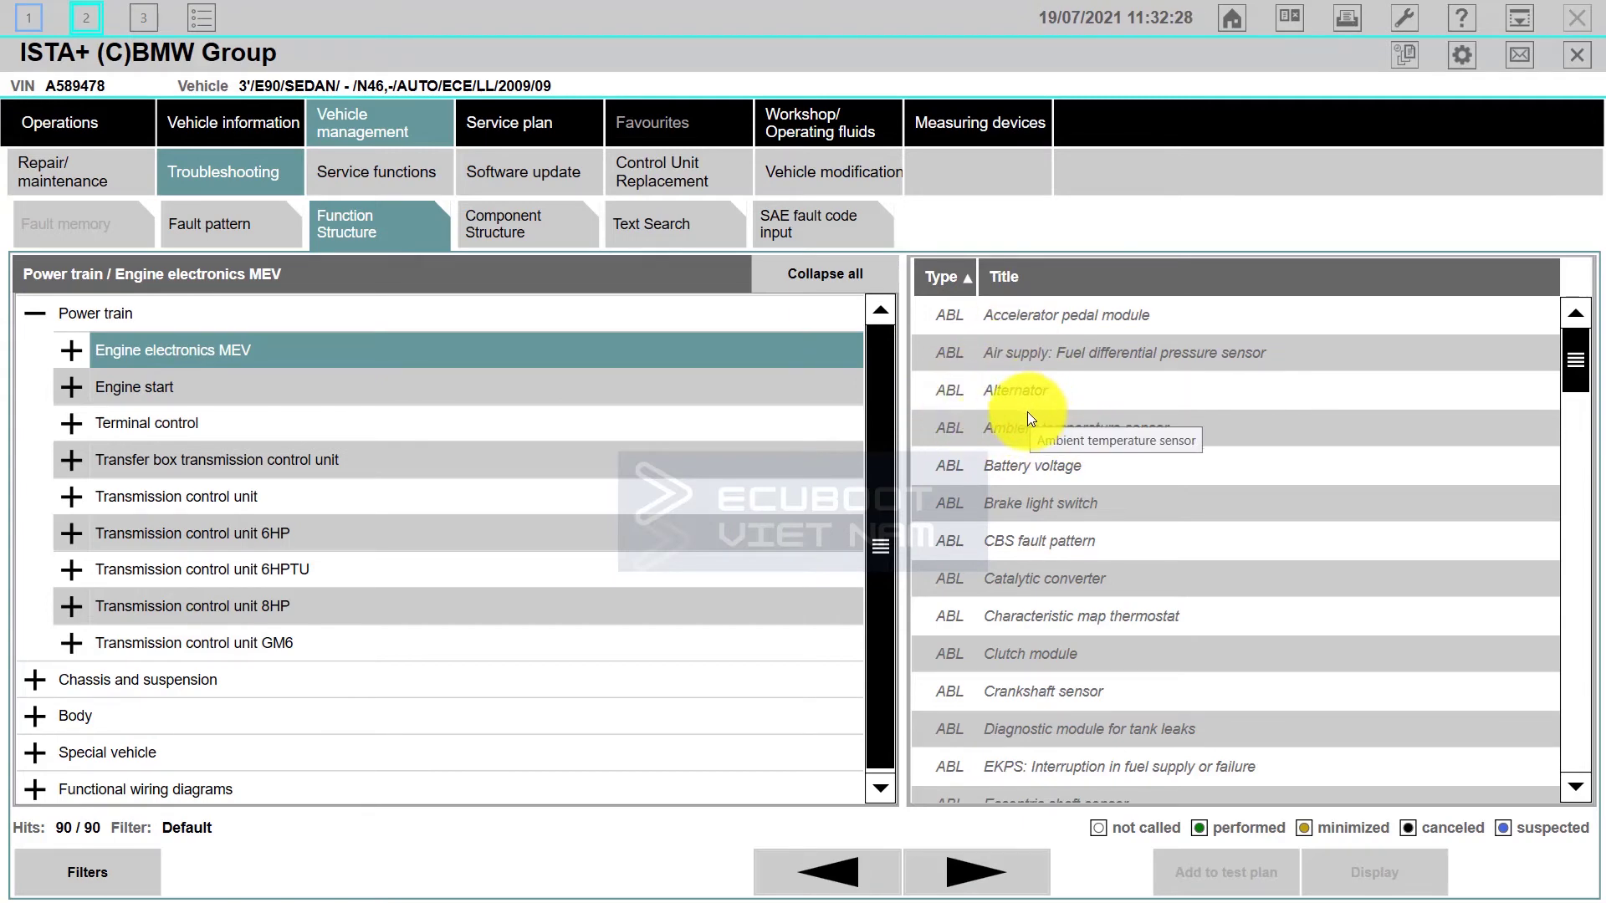
scroll(947, 313, "down", 3)
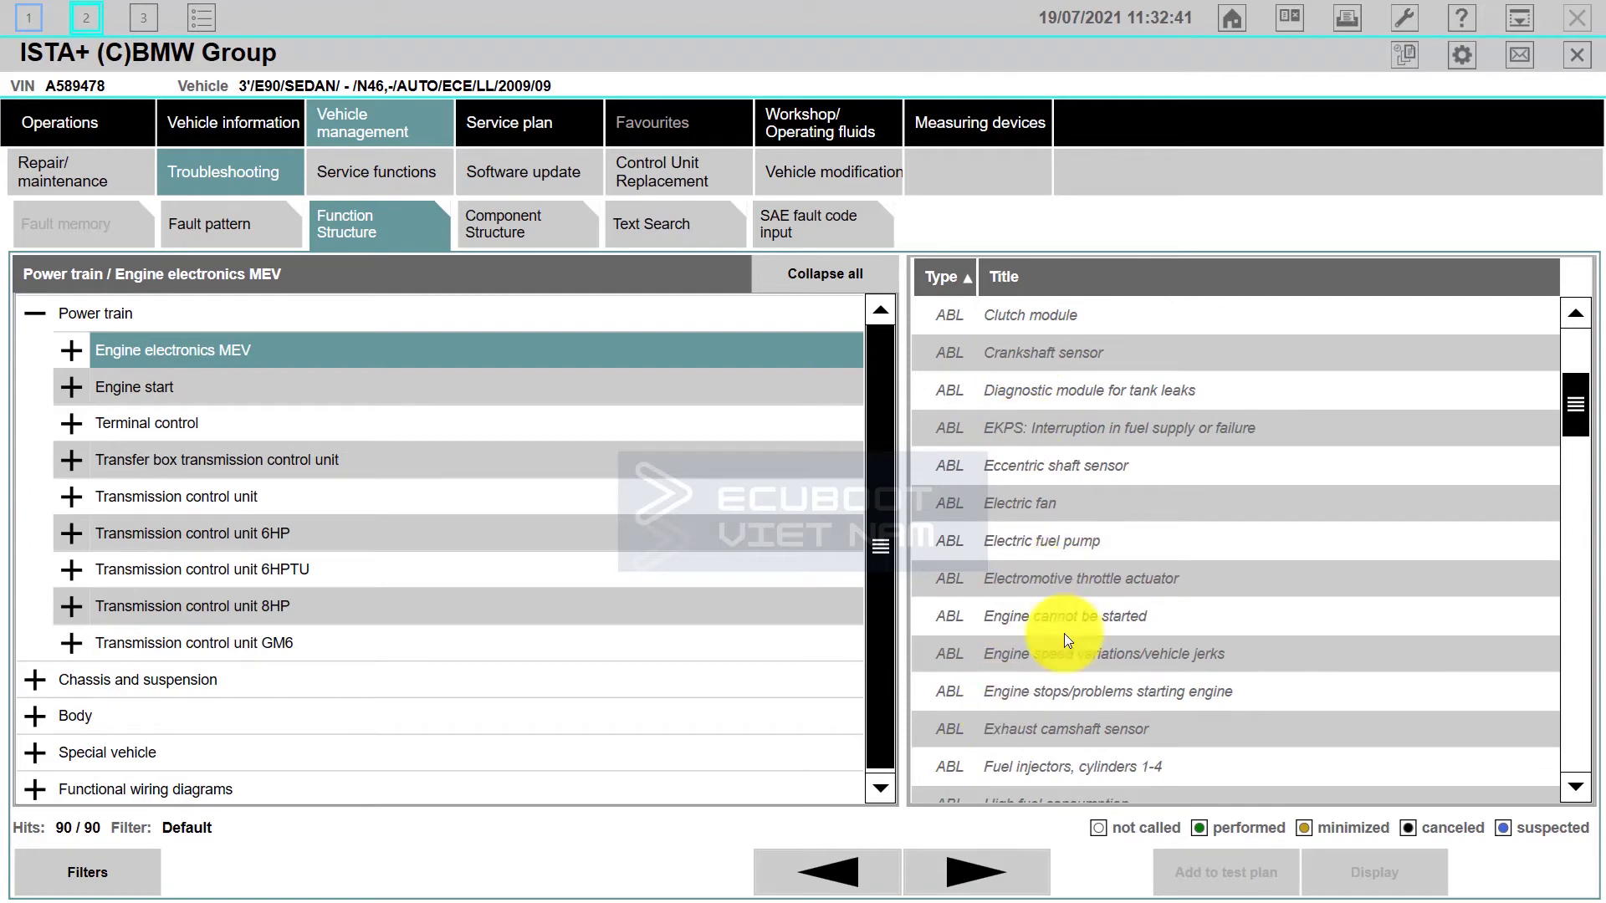
scroll(1066, 638, "down", 12)
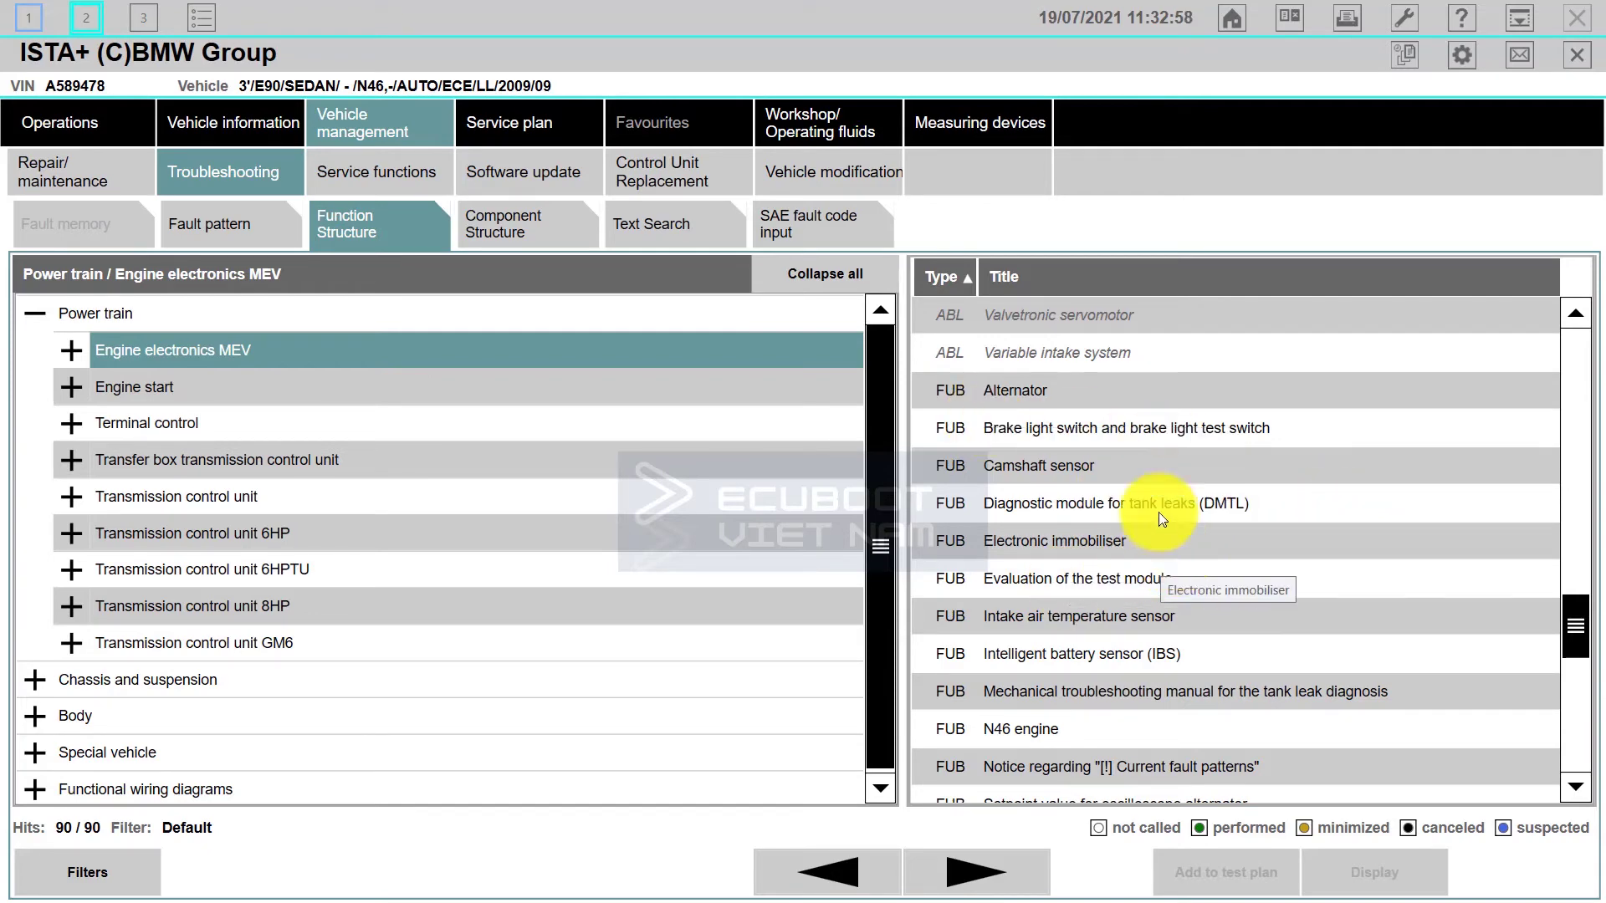
double_click(997, 467)
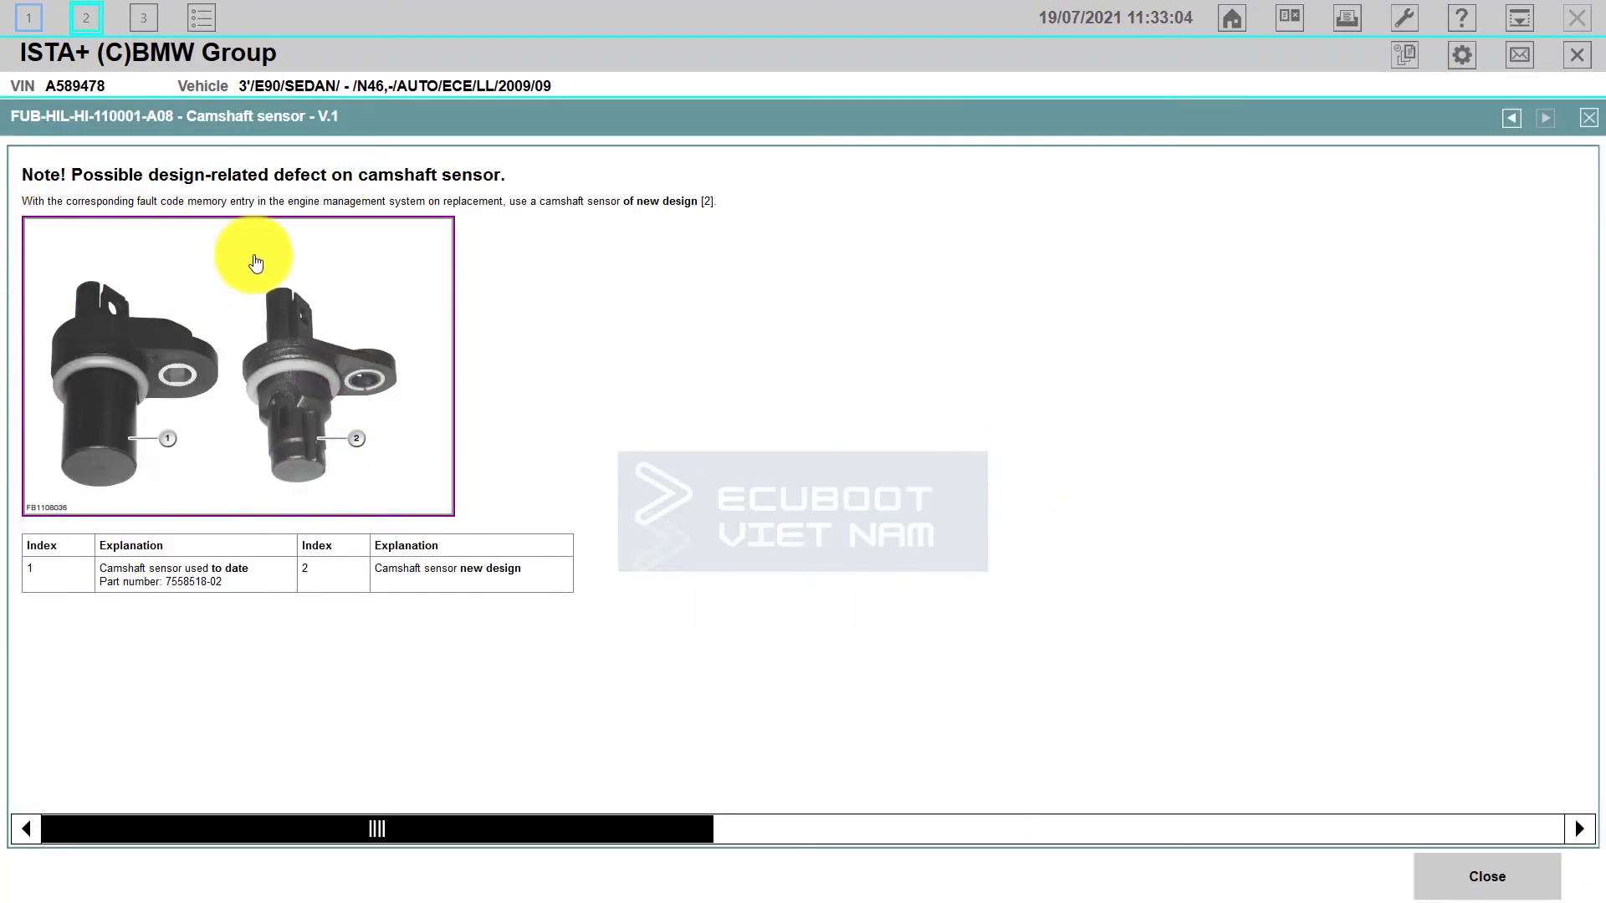
left_click(1592, 119)
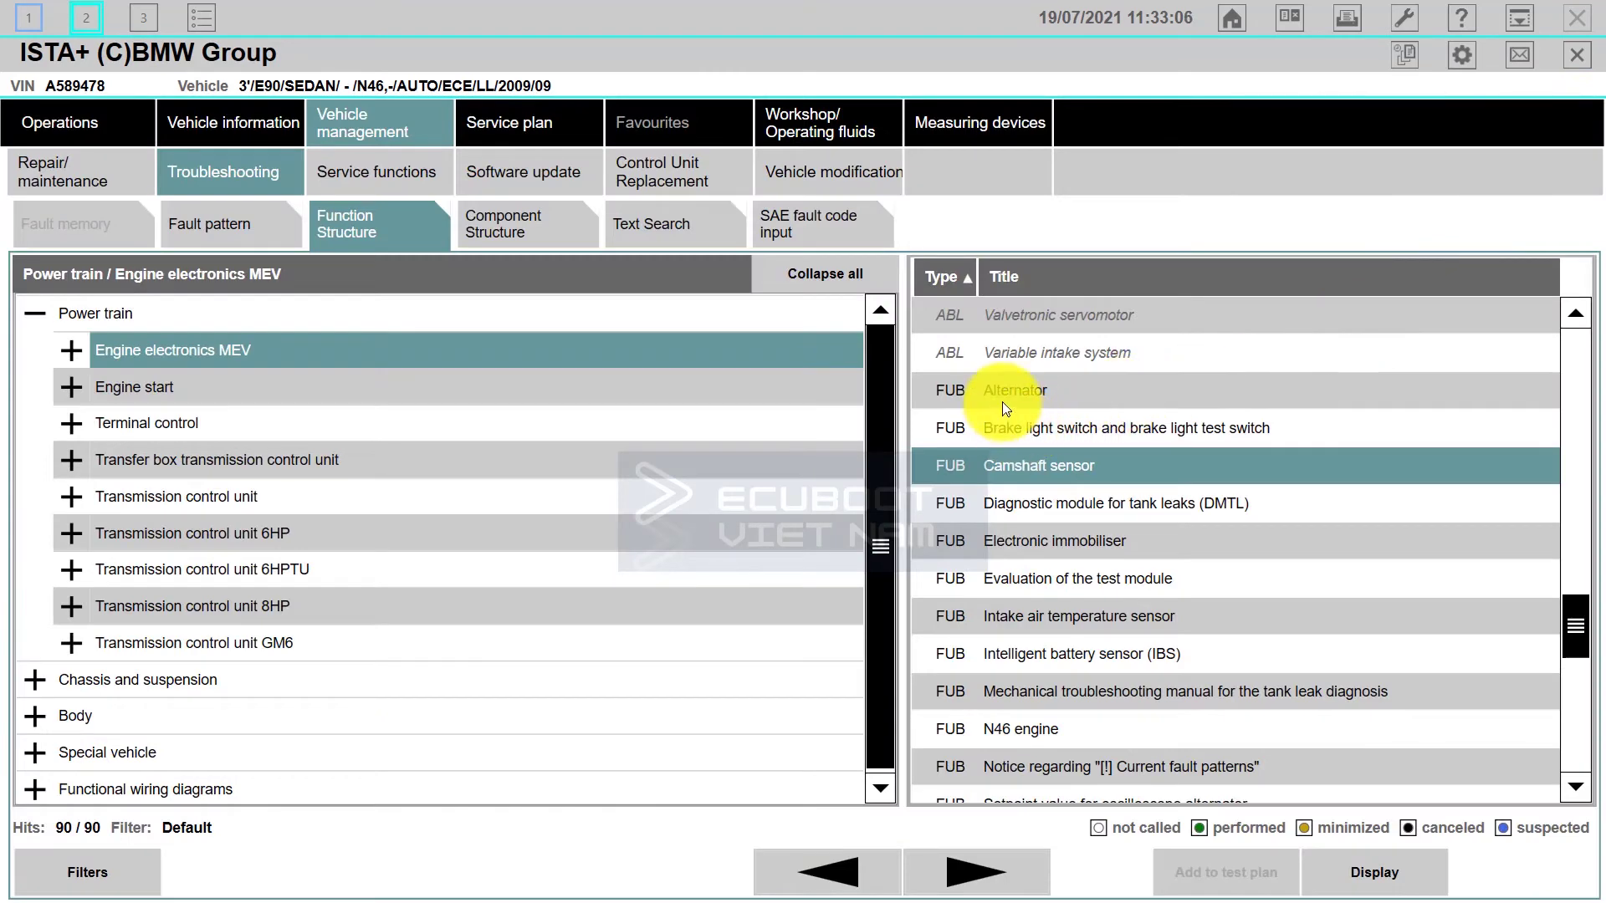
double_click(1079, 291)
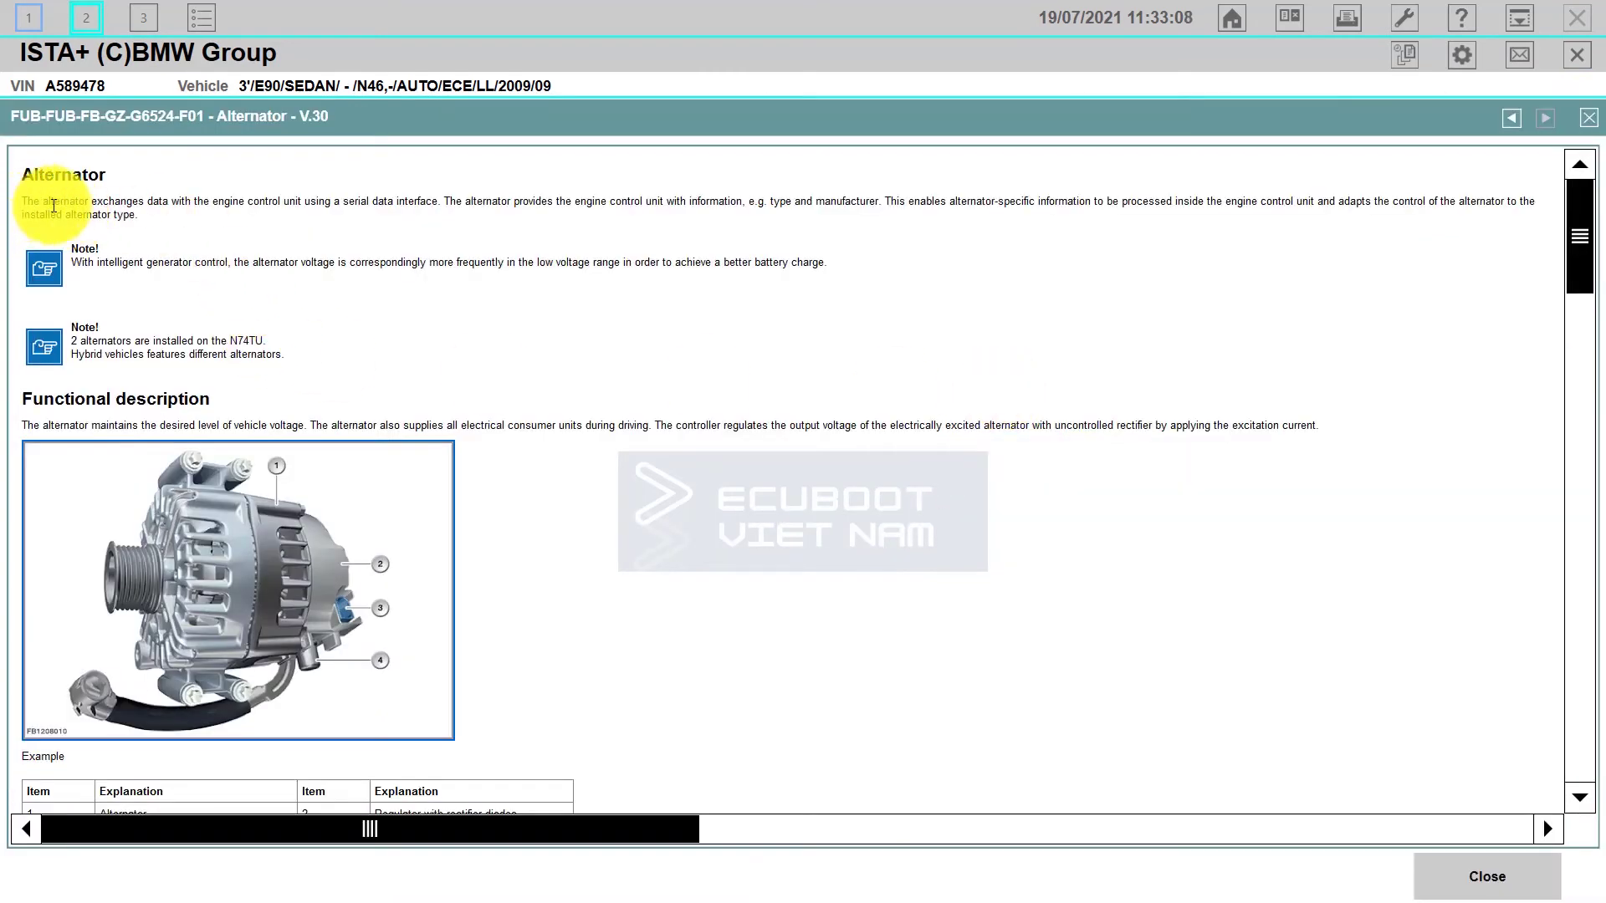
left_click_drag(64, 214, 1213, 261)
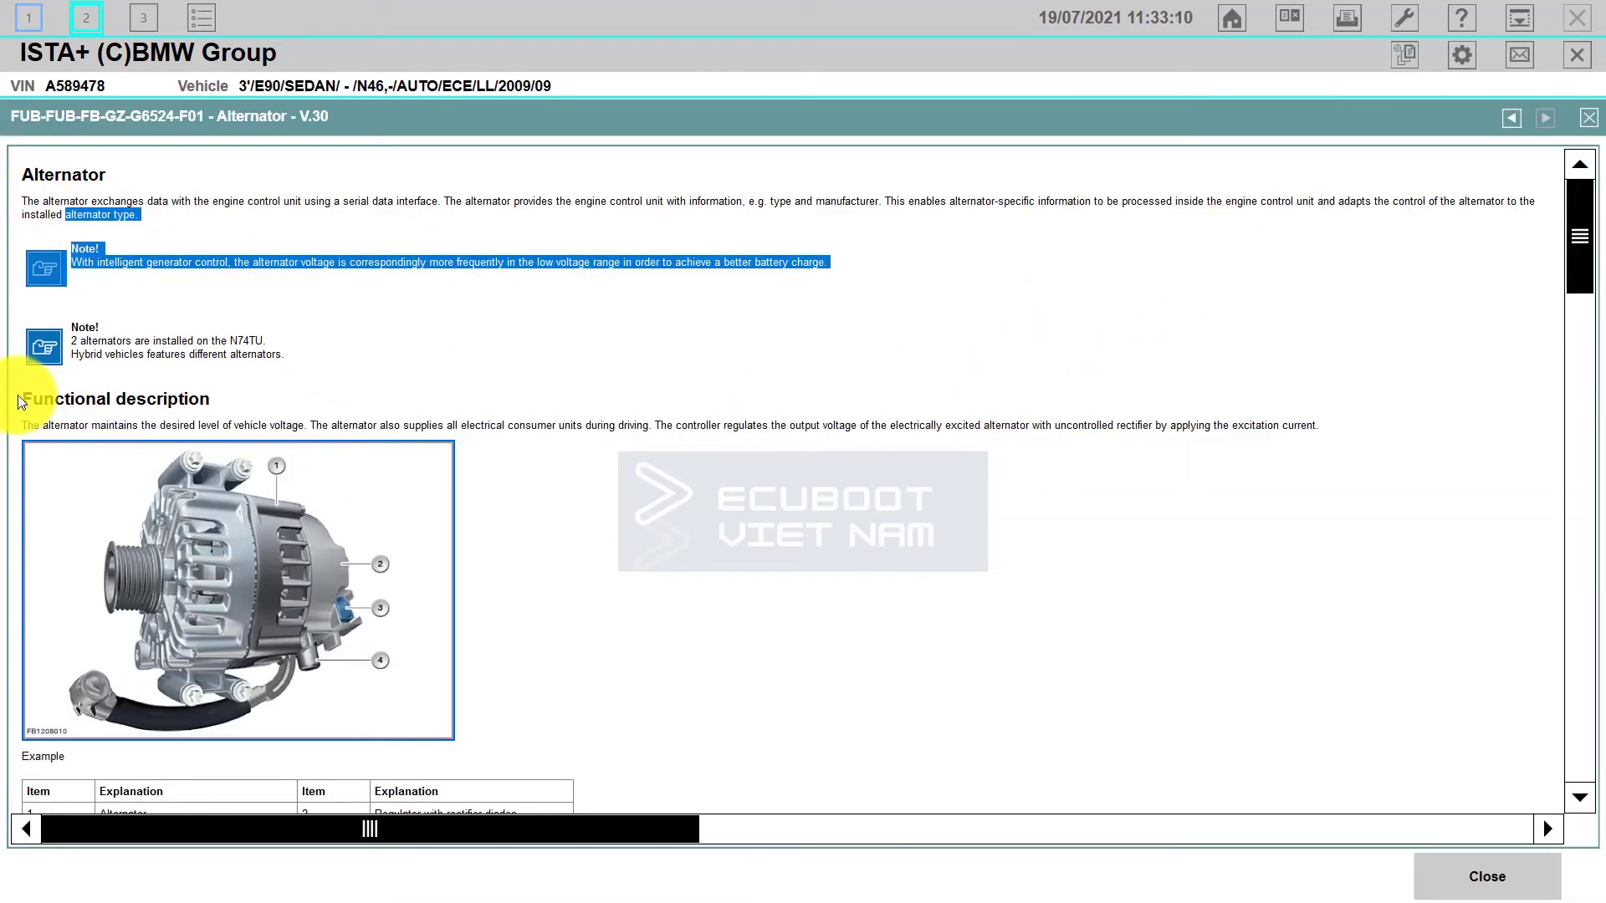
left_click_drag(28, 400, 266, 406)
scroll(315, 513, "down", 7)
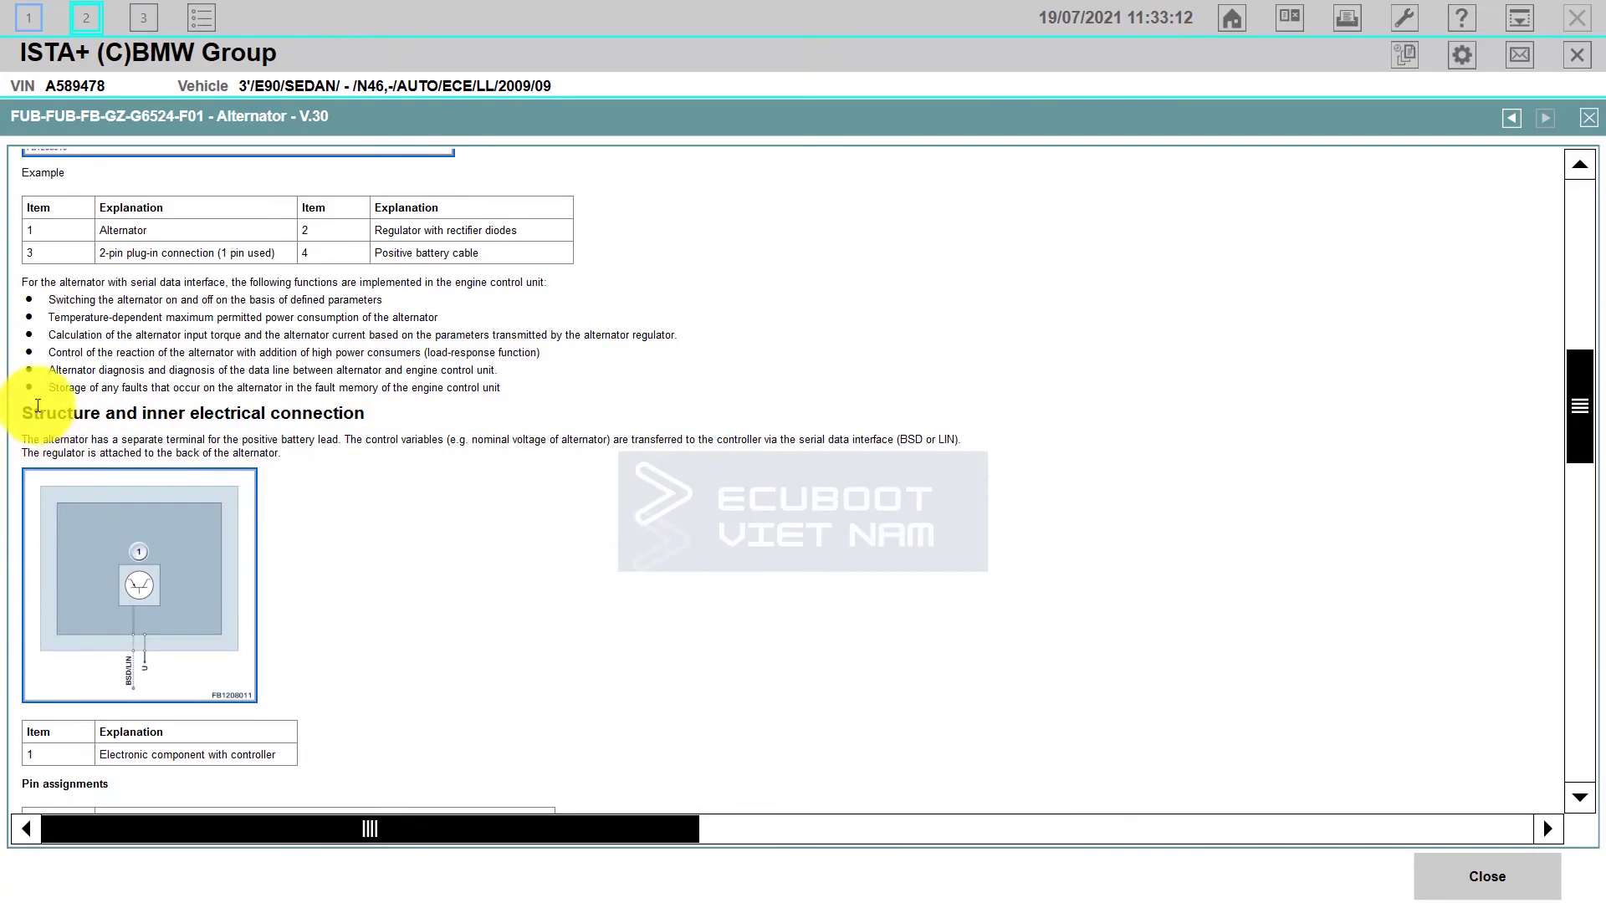
left_click_drag(34, 299, 555, 438)
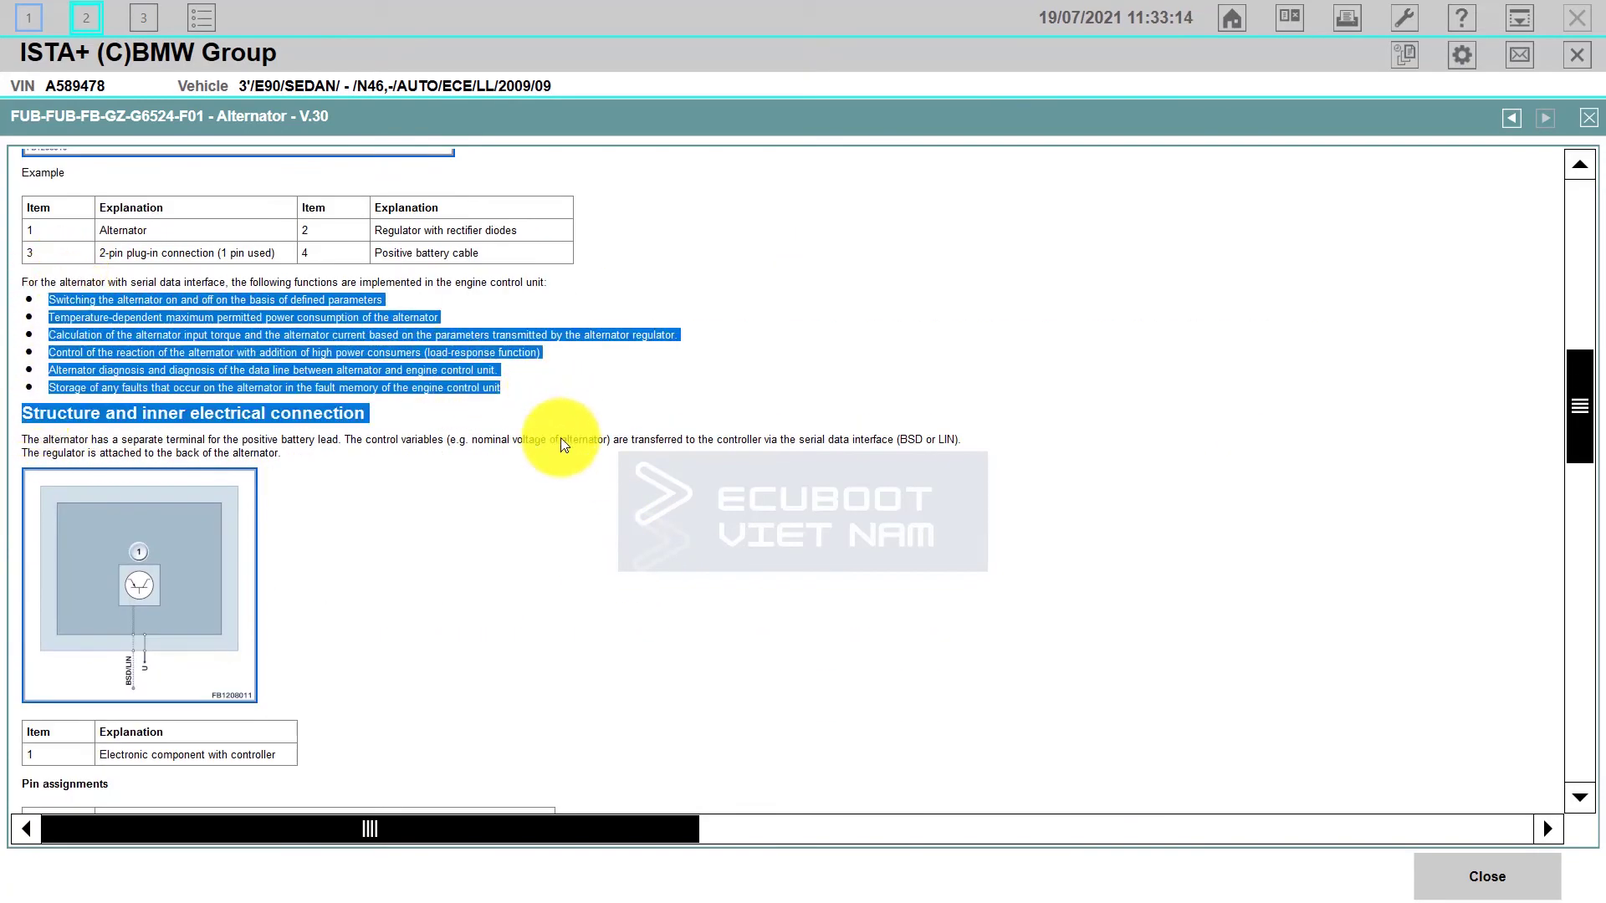
scroll(209, 605, "down", 12)
scroll(312, 315, "up", 3)
scroll(263, 468, "down", 3)
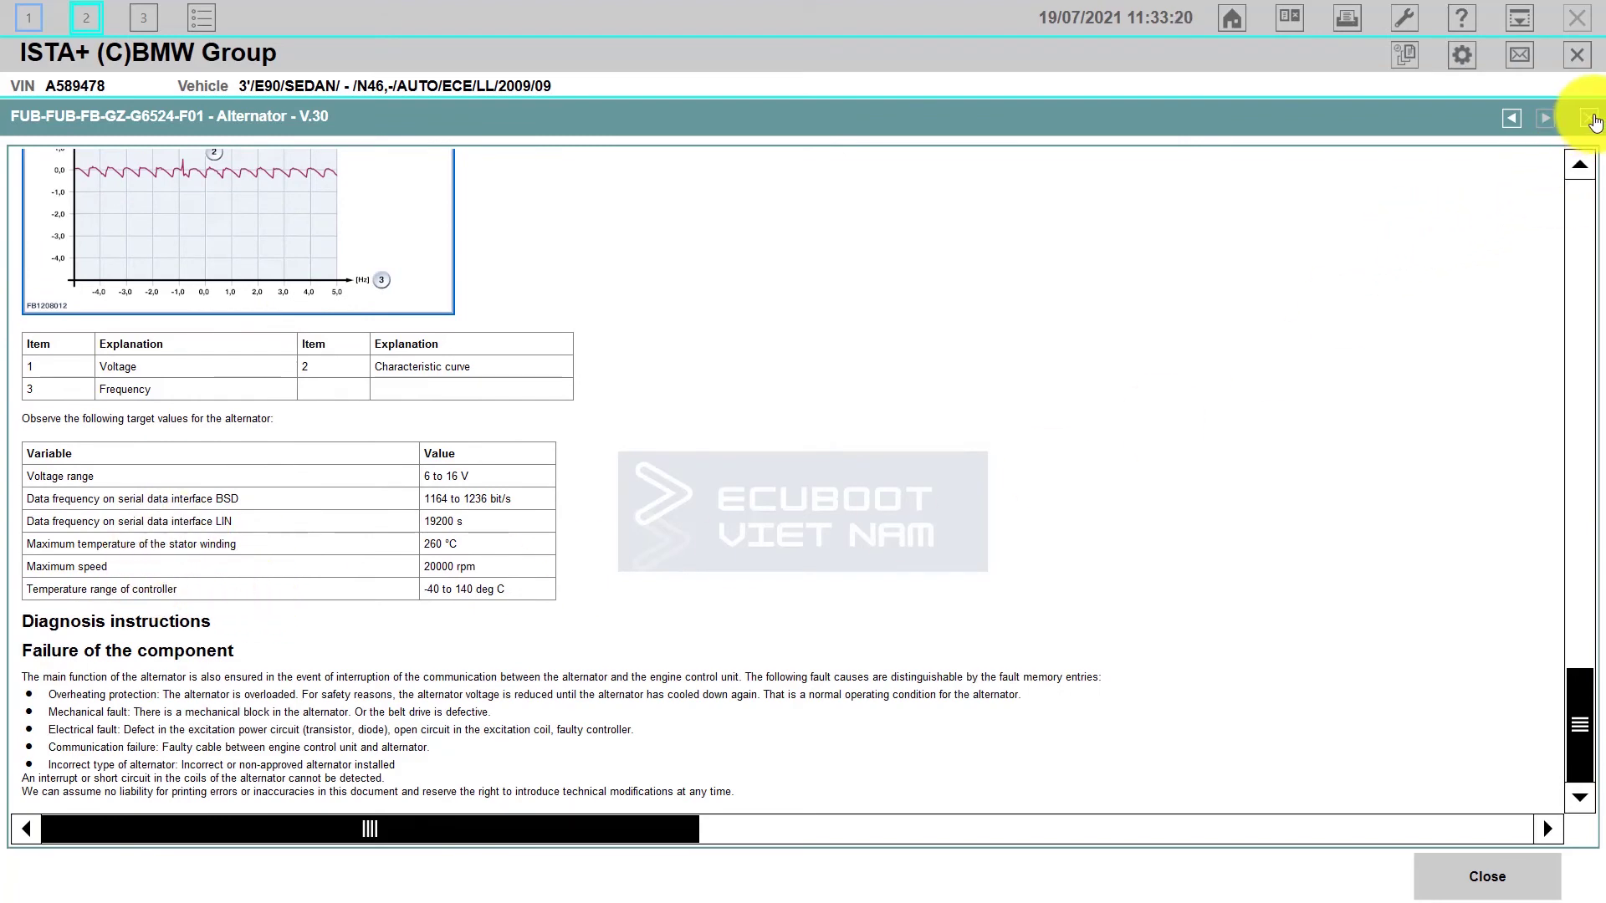
left_click(1589, 117)
scroll(1034, 636, "down", 10)
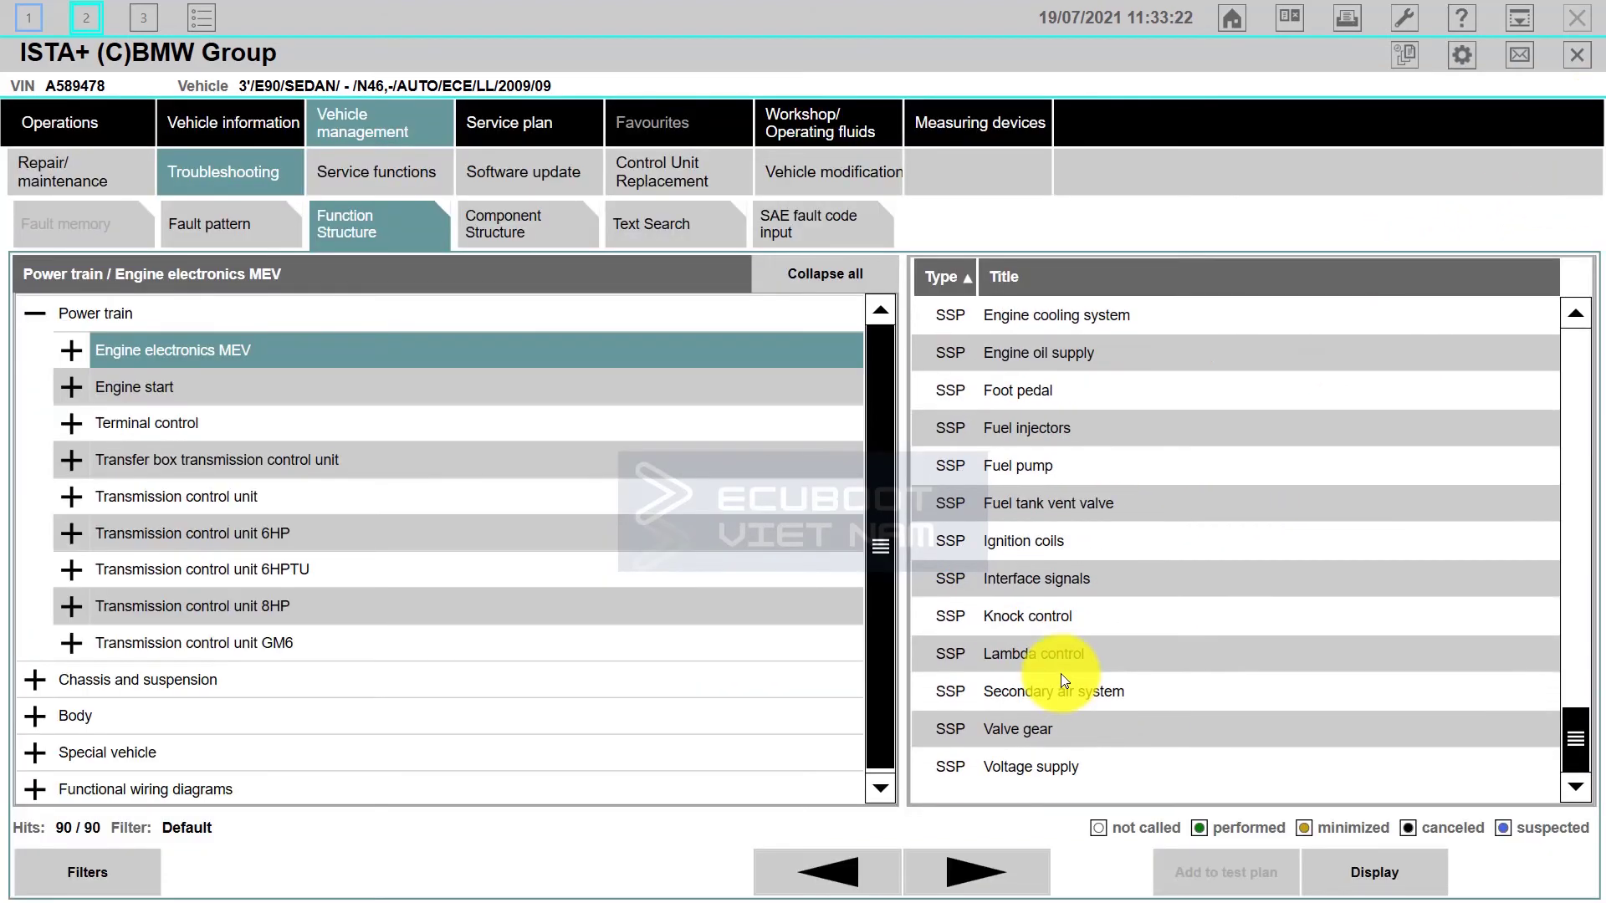
scroll(1065, 681, "up", 2)
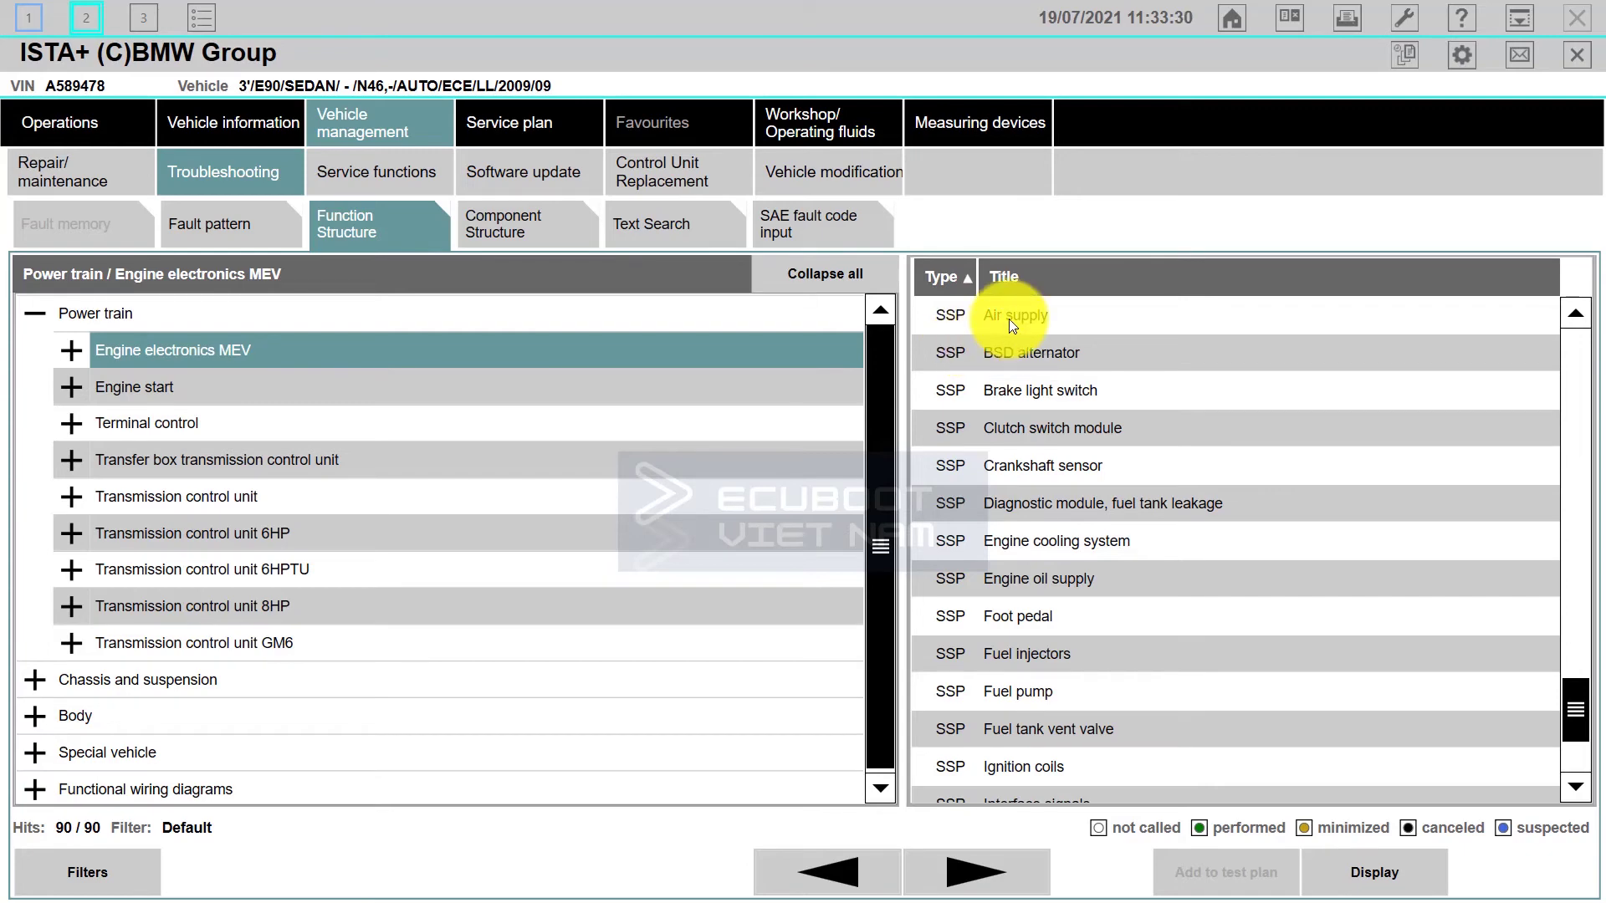
scroll(1007, 339, "up", 2)
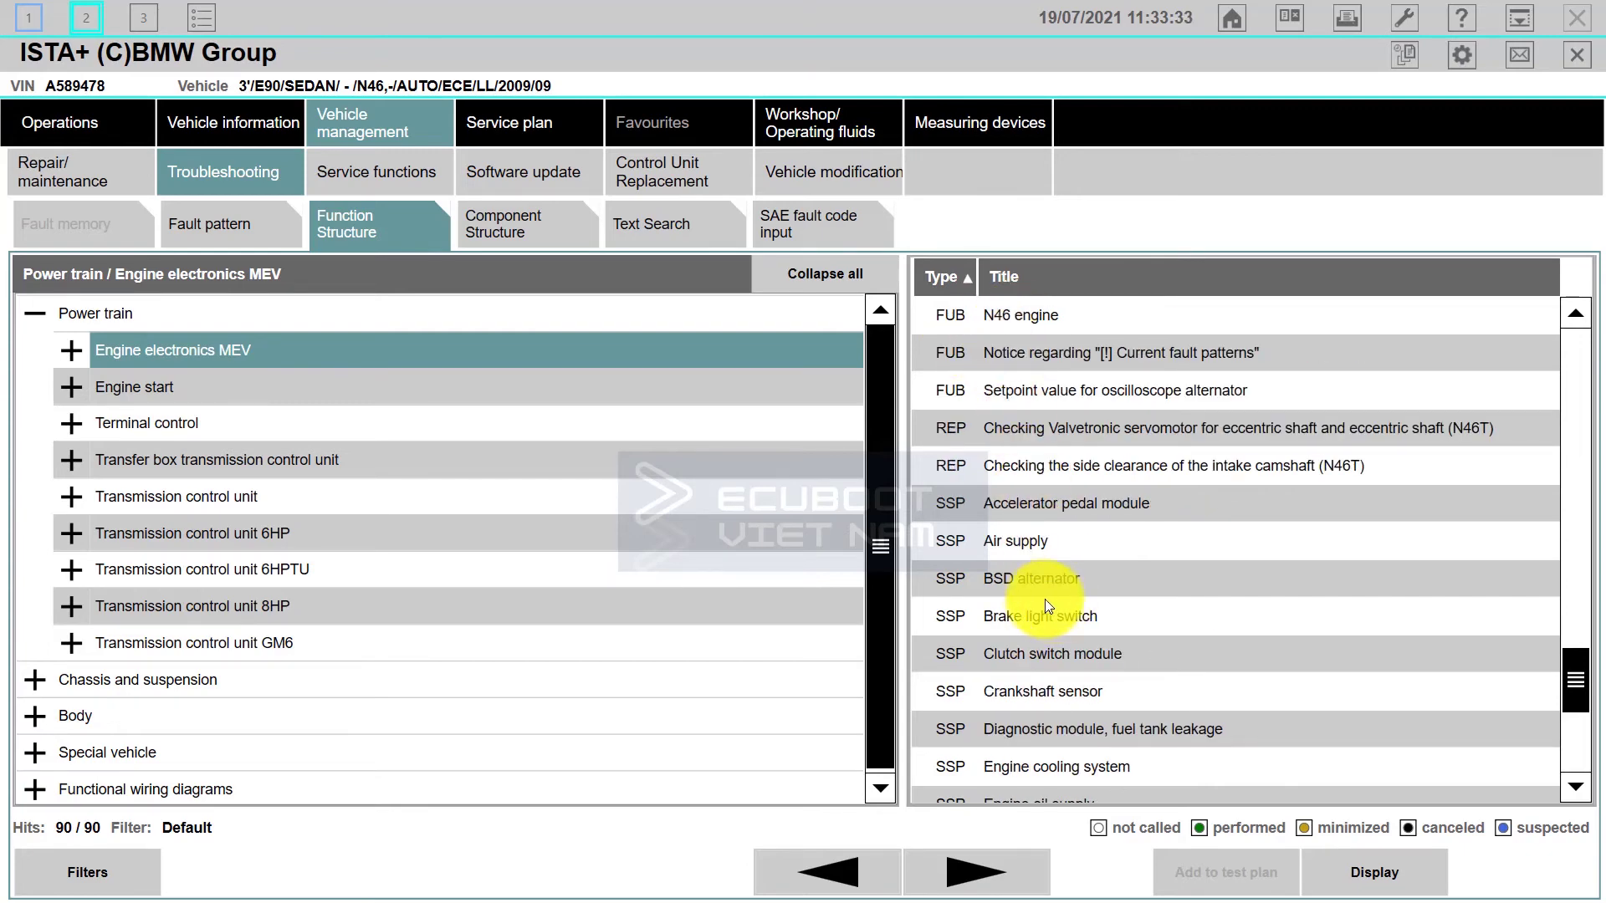
double_click(941, 548)
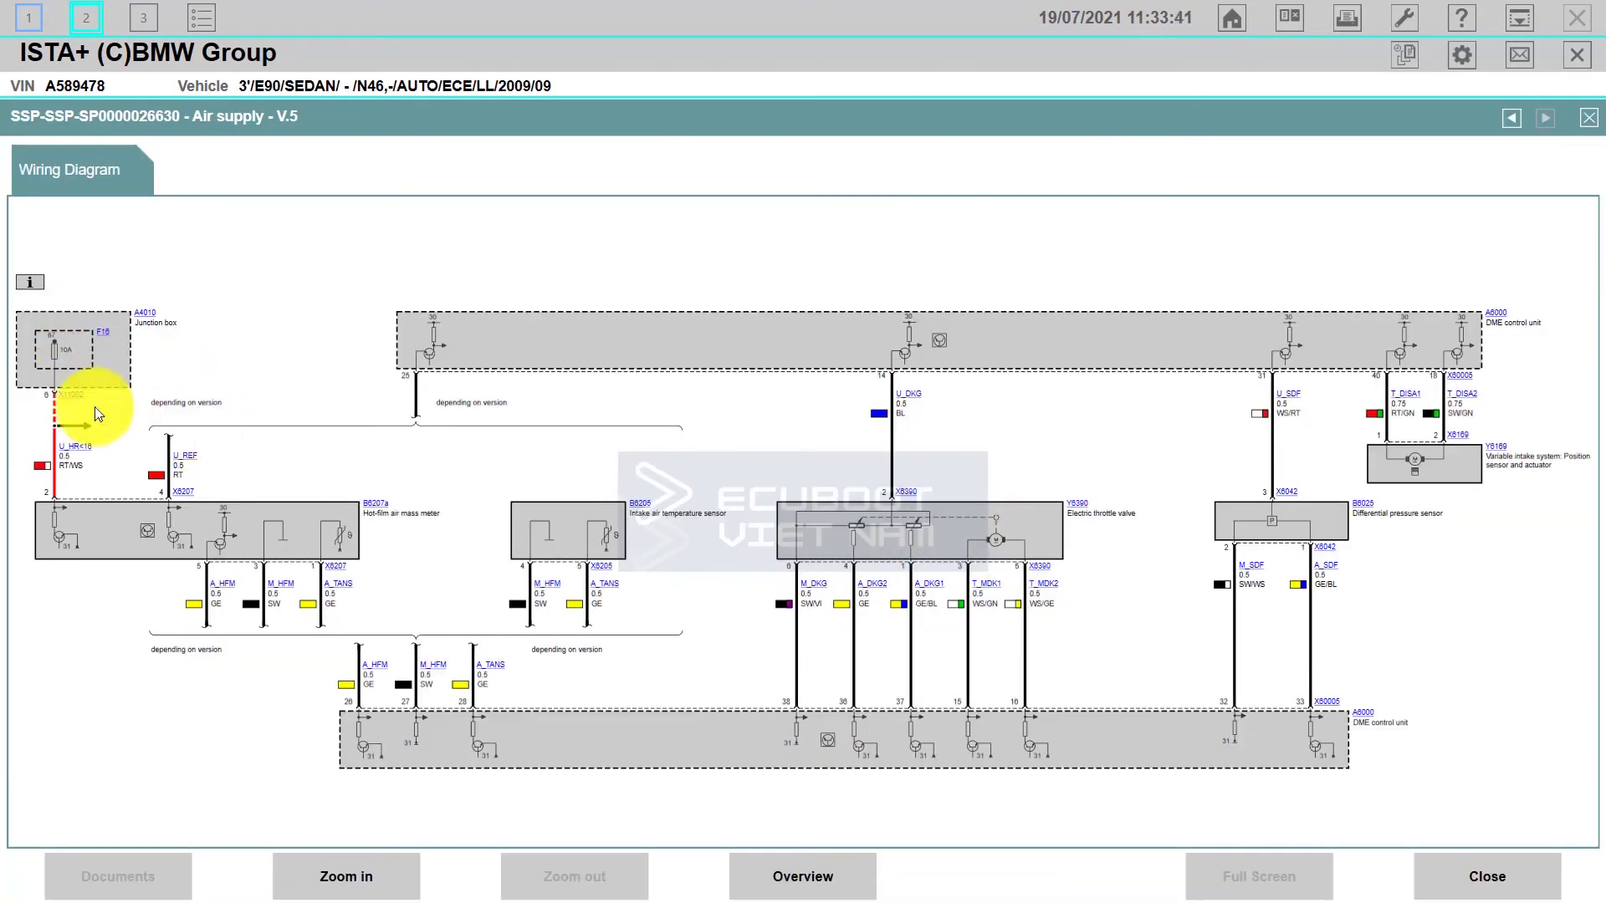
left_click(1587, 118)
left_click(1063, 512)
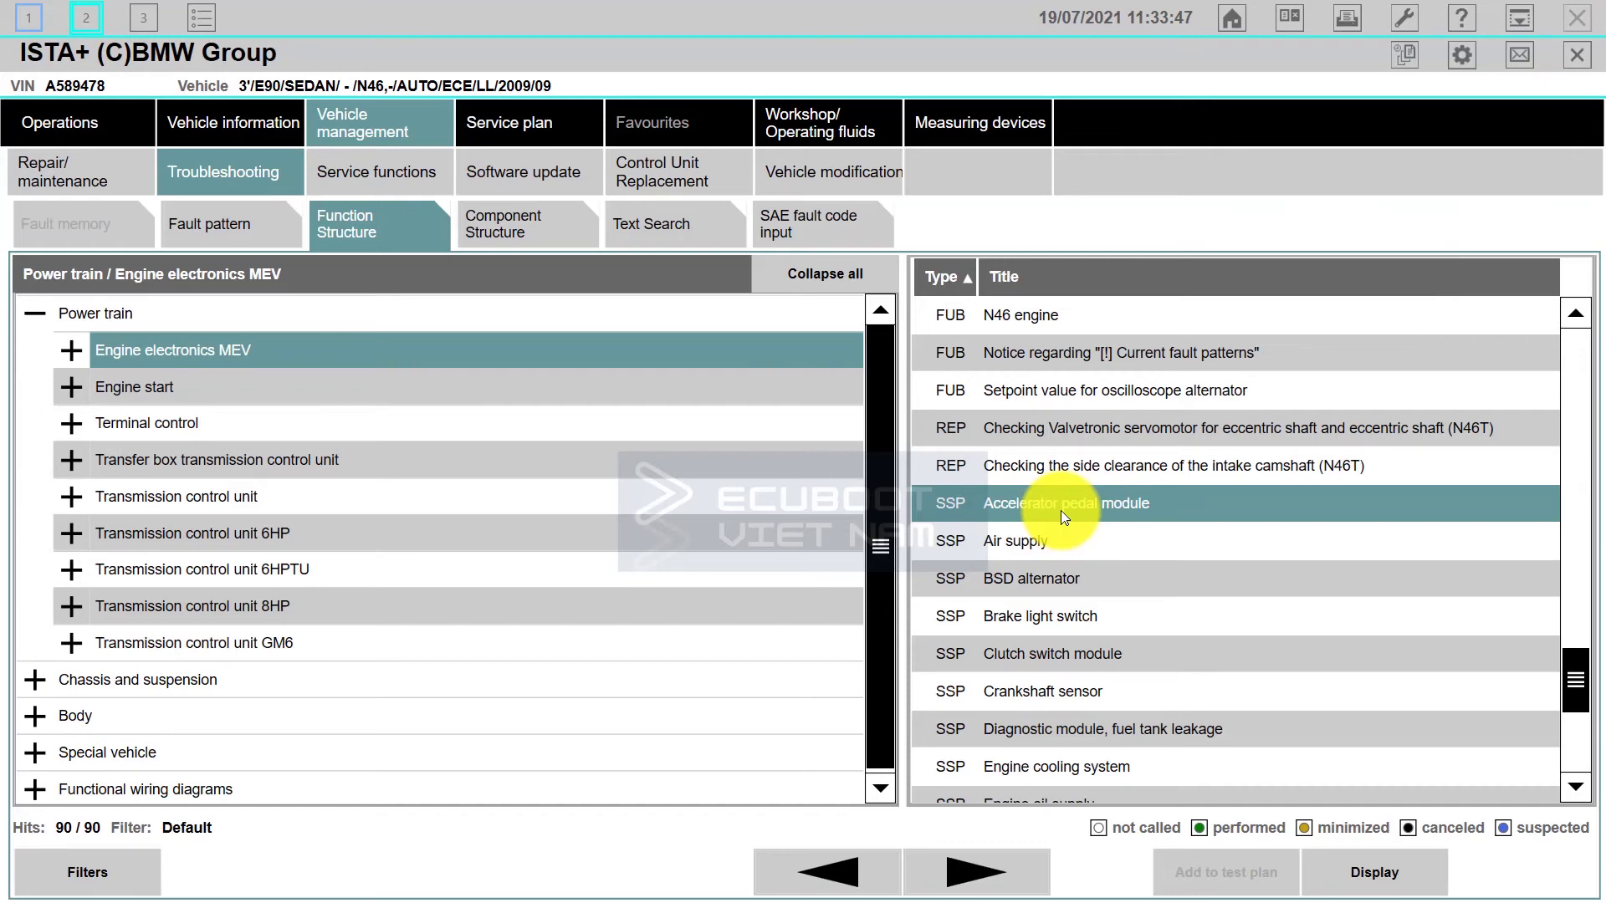
double_click(1061, 510)
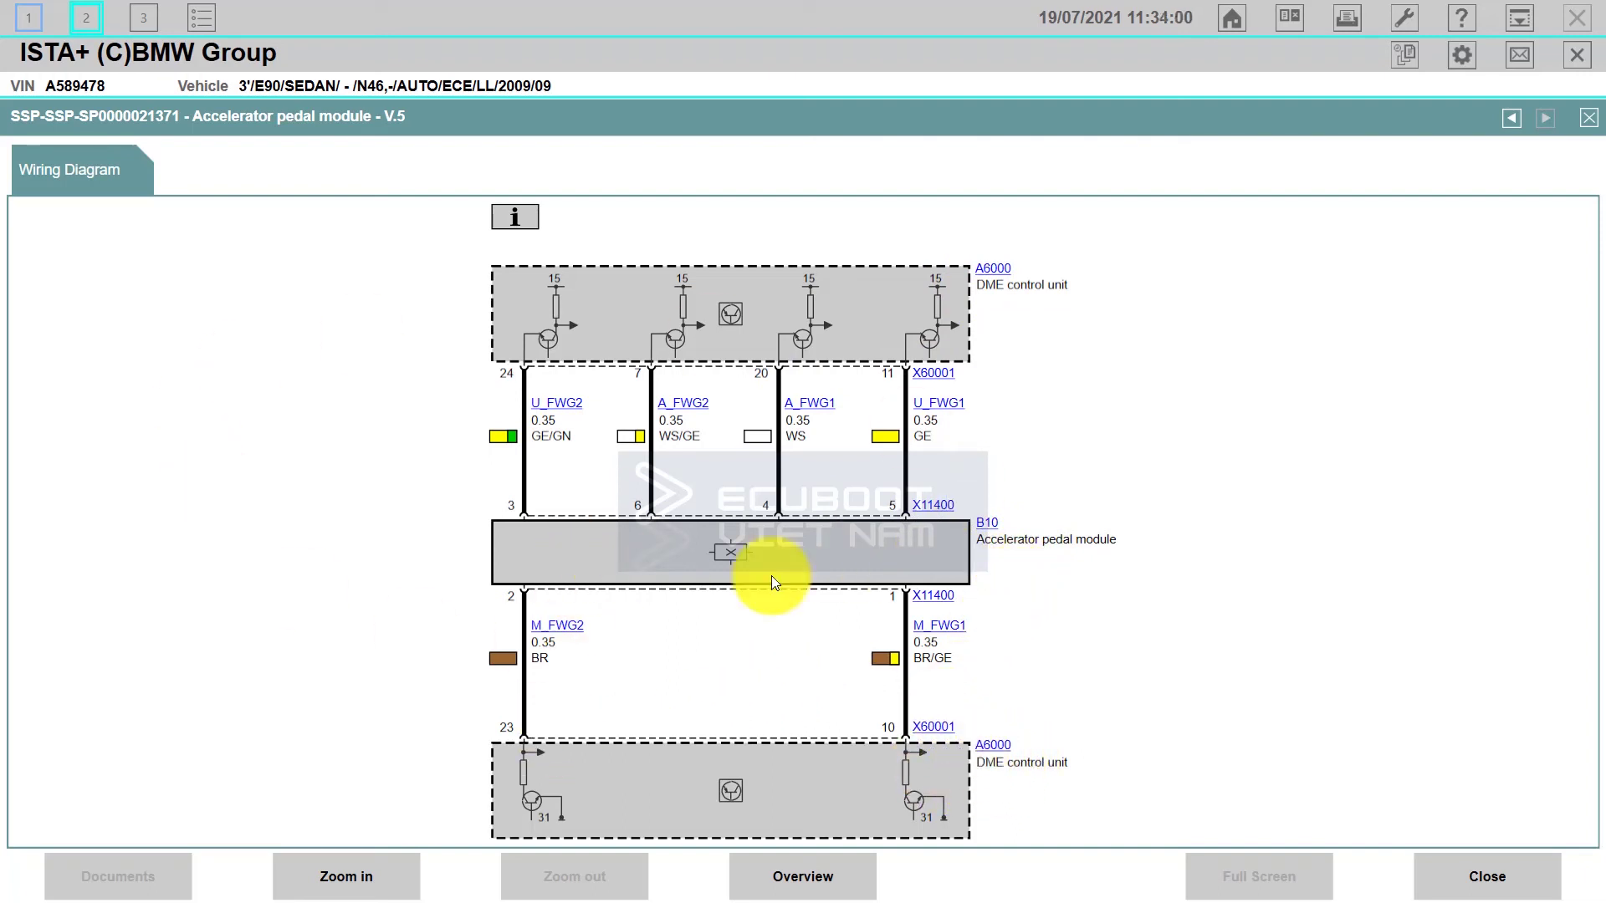
left_click(1580, 126)
scroll(1086, 670, "down", 4)
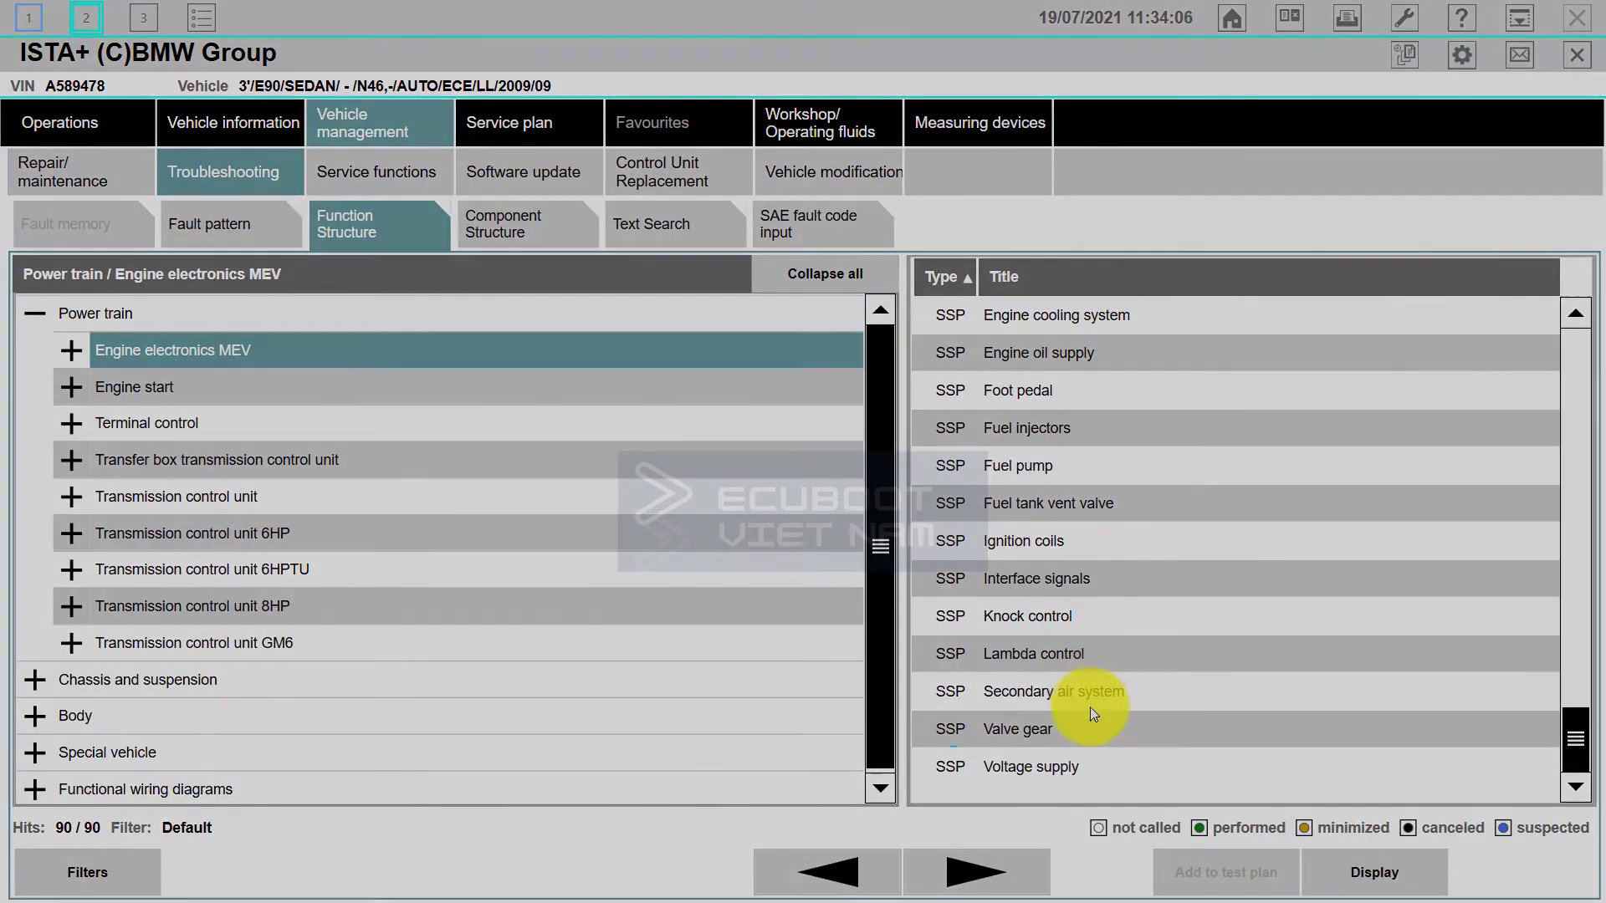
scroll(1091, 703, "up", 10)
scroll(1097, 699, "up", 5)
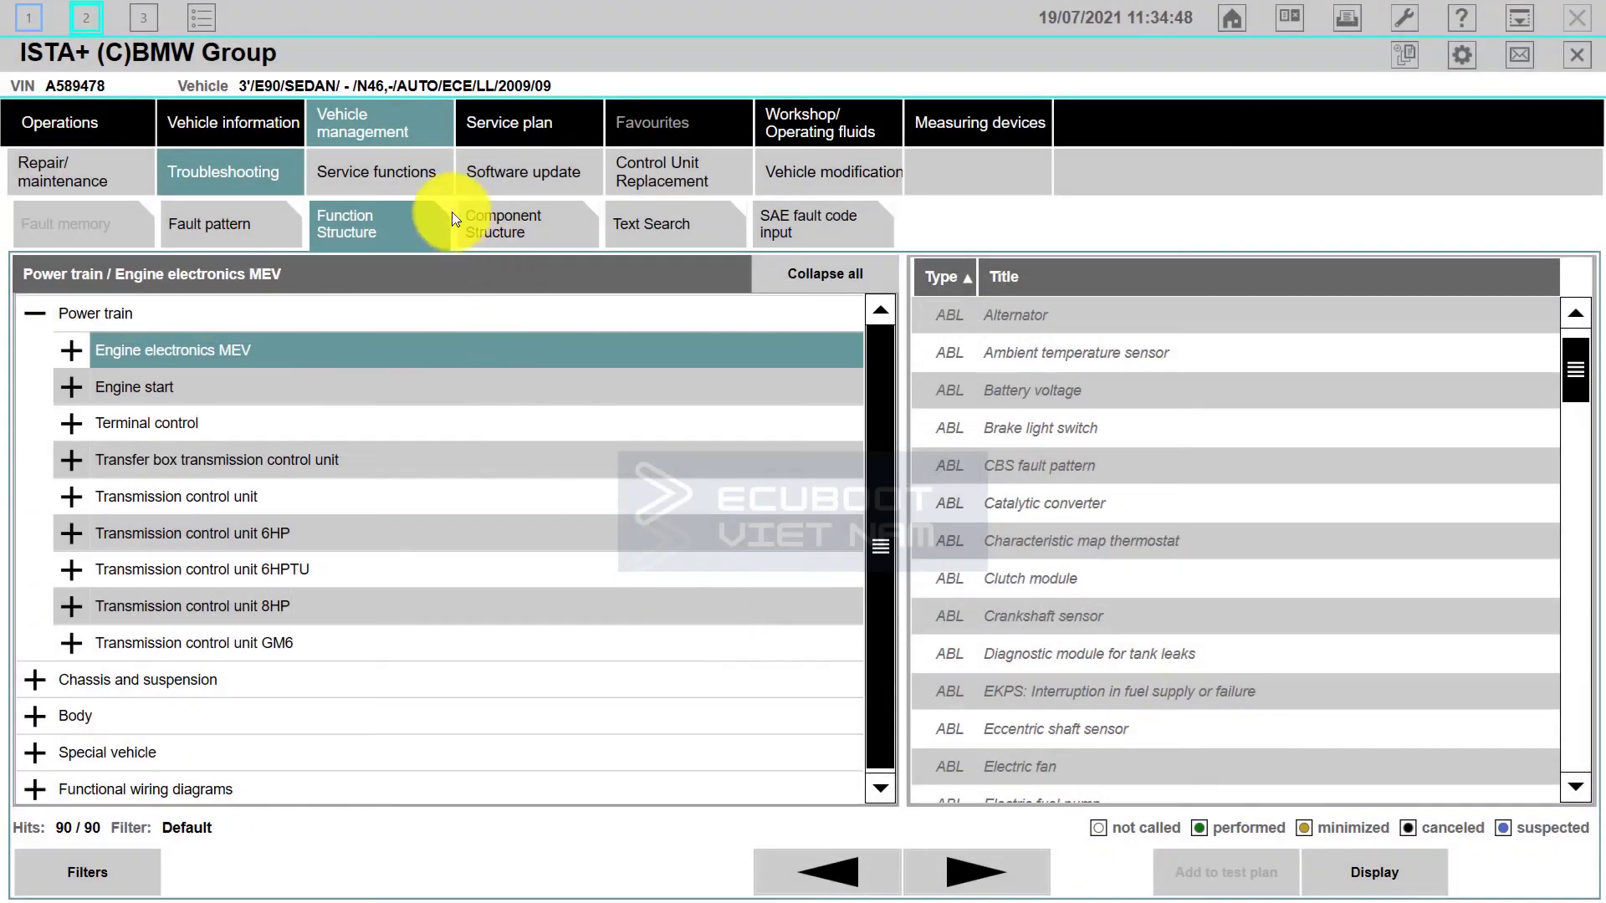
- Show the 71 Power train service functions and browse entries like CAS: Reset, Compression test and Idle speed
left_click(403, 182)
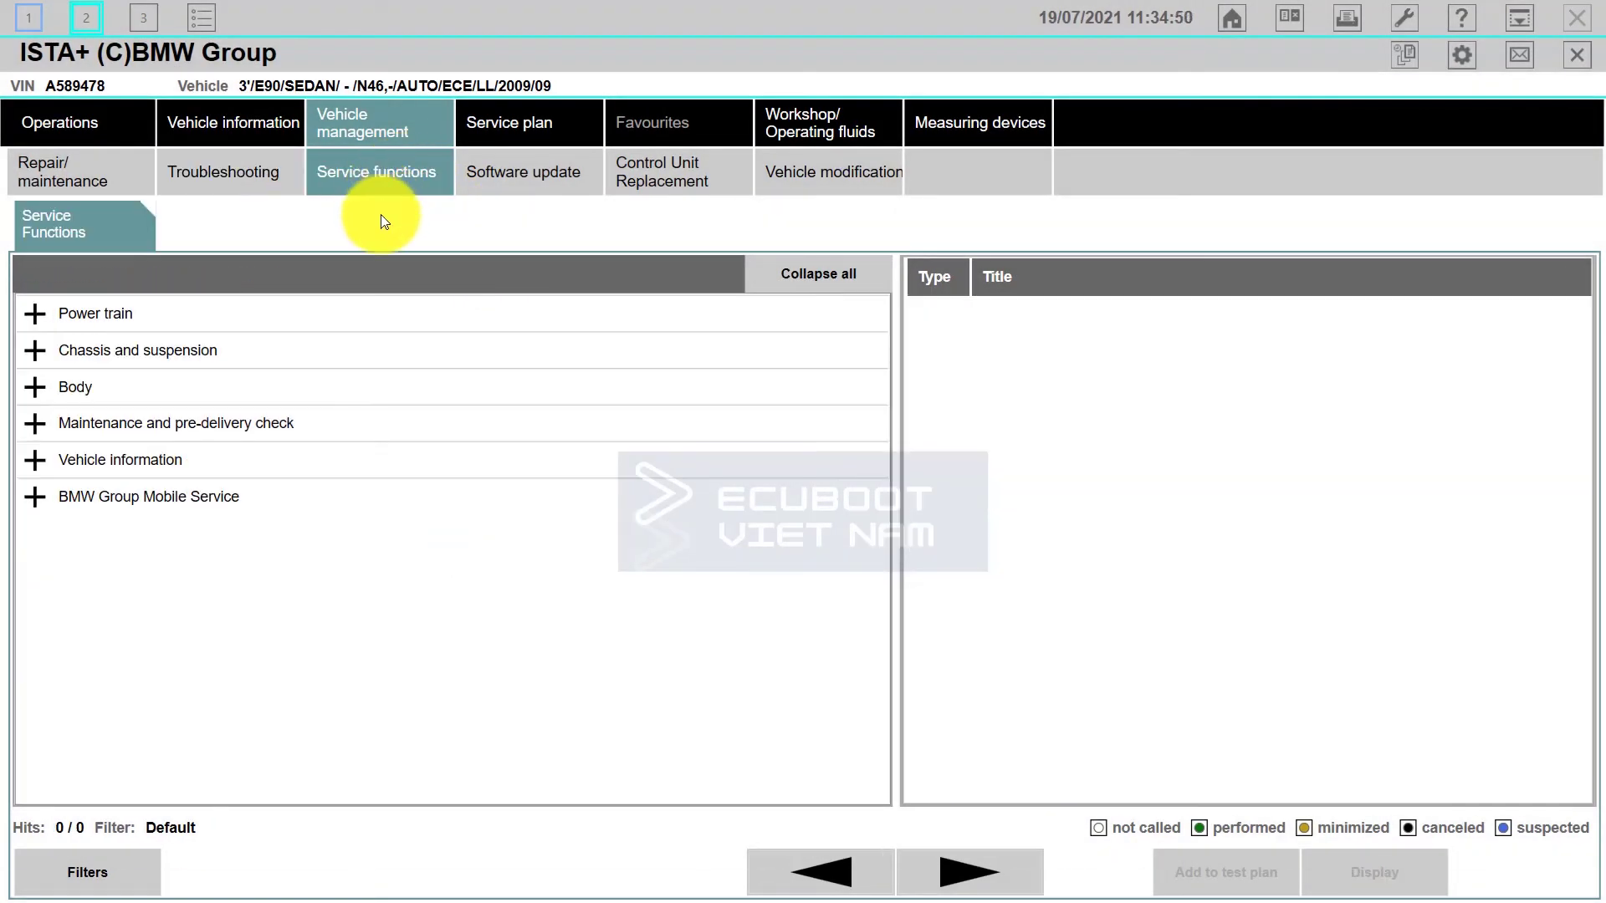
left_click(73, 316)
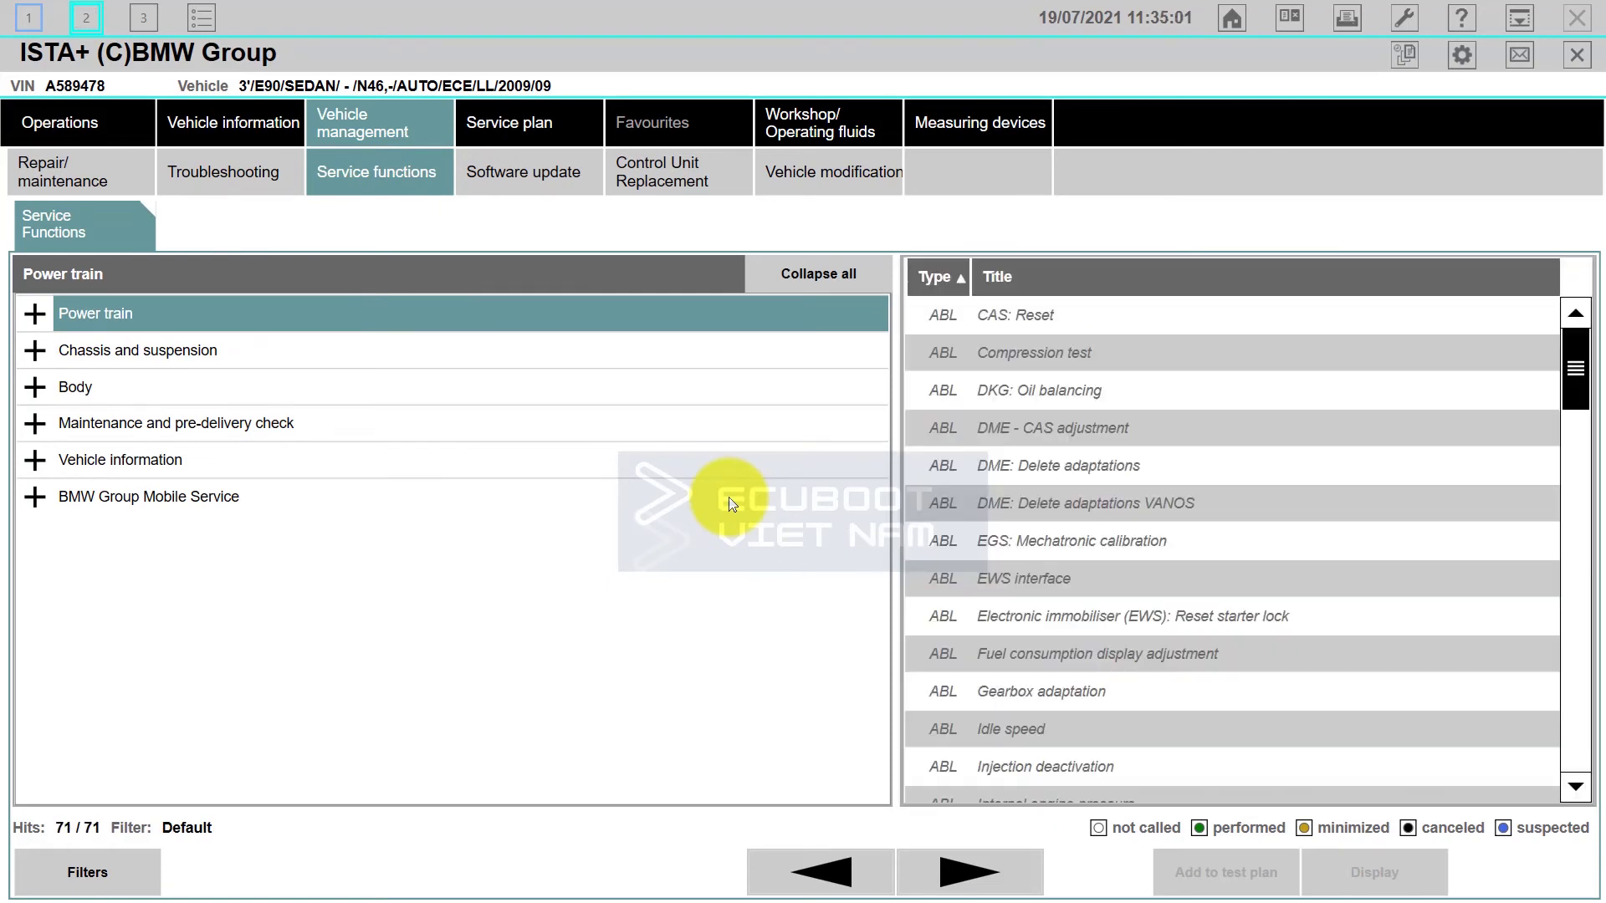
scroll(940, 324, "down", 13)
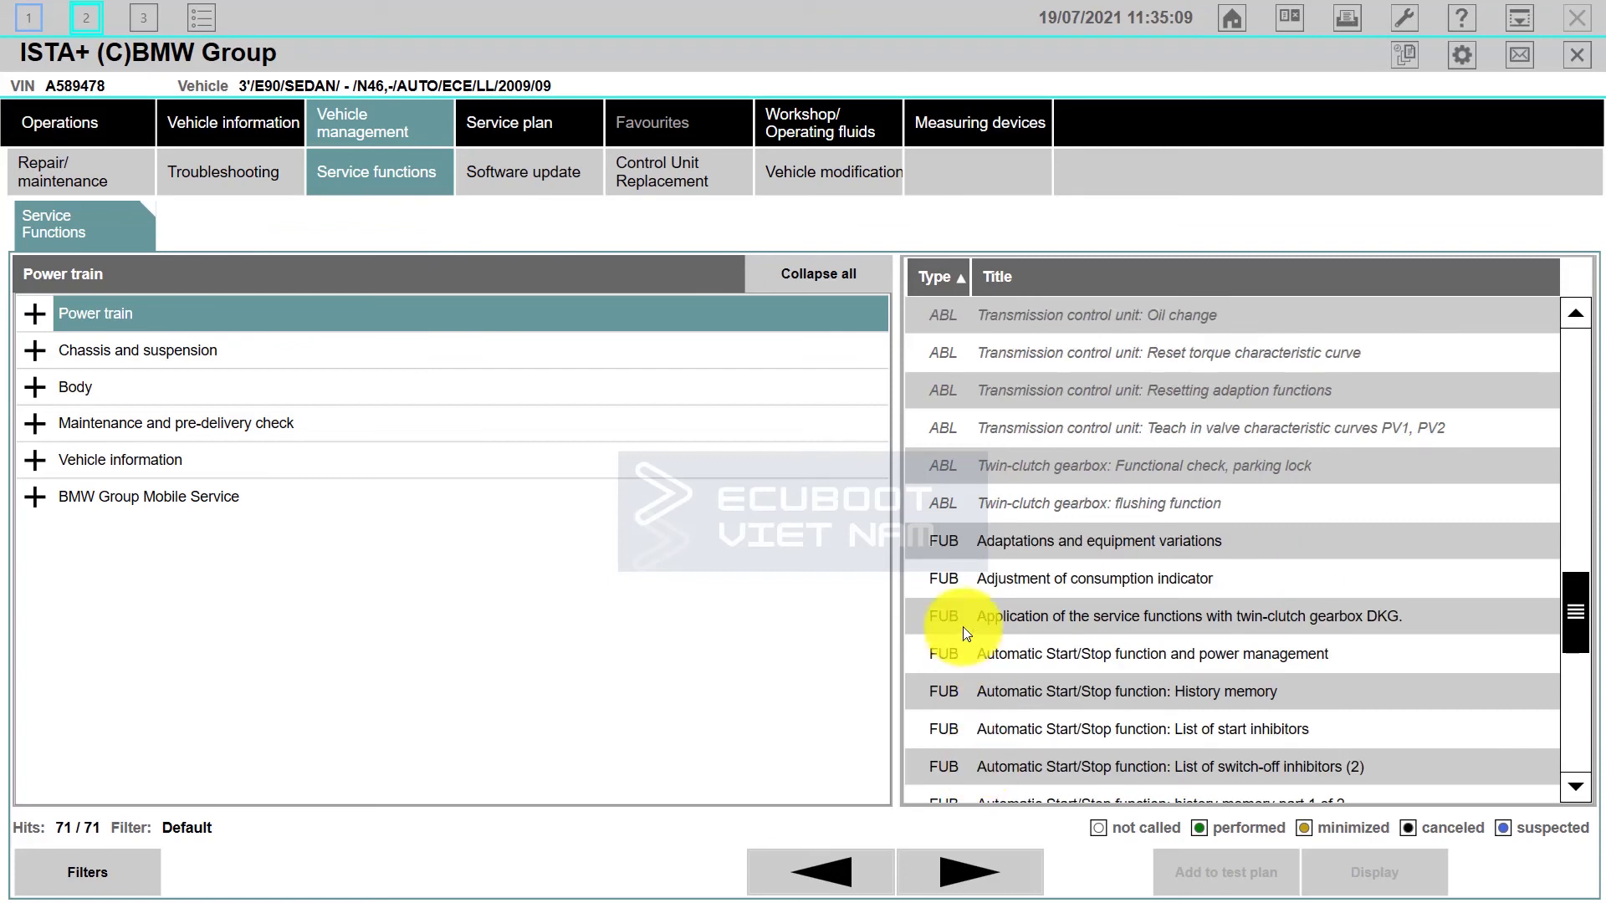
scroll(962, 627, "down", 4)
scroll(979, 635, "down", 3)
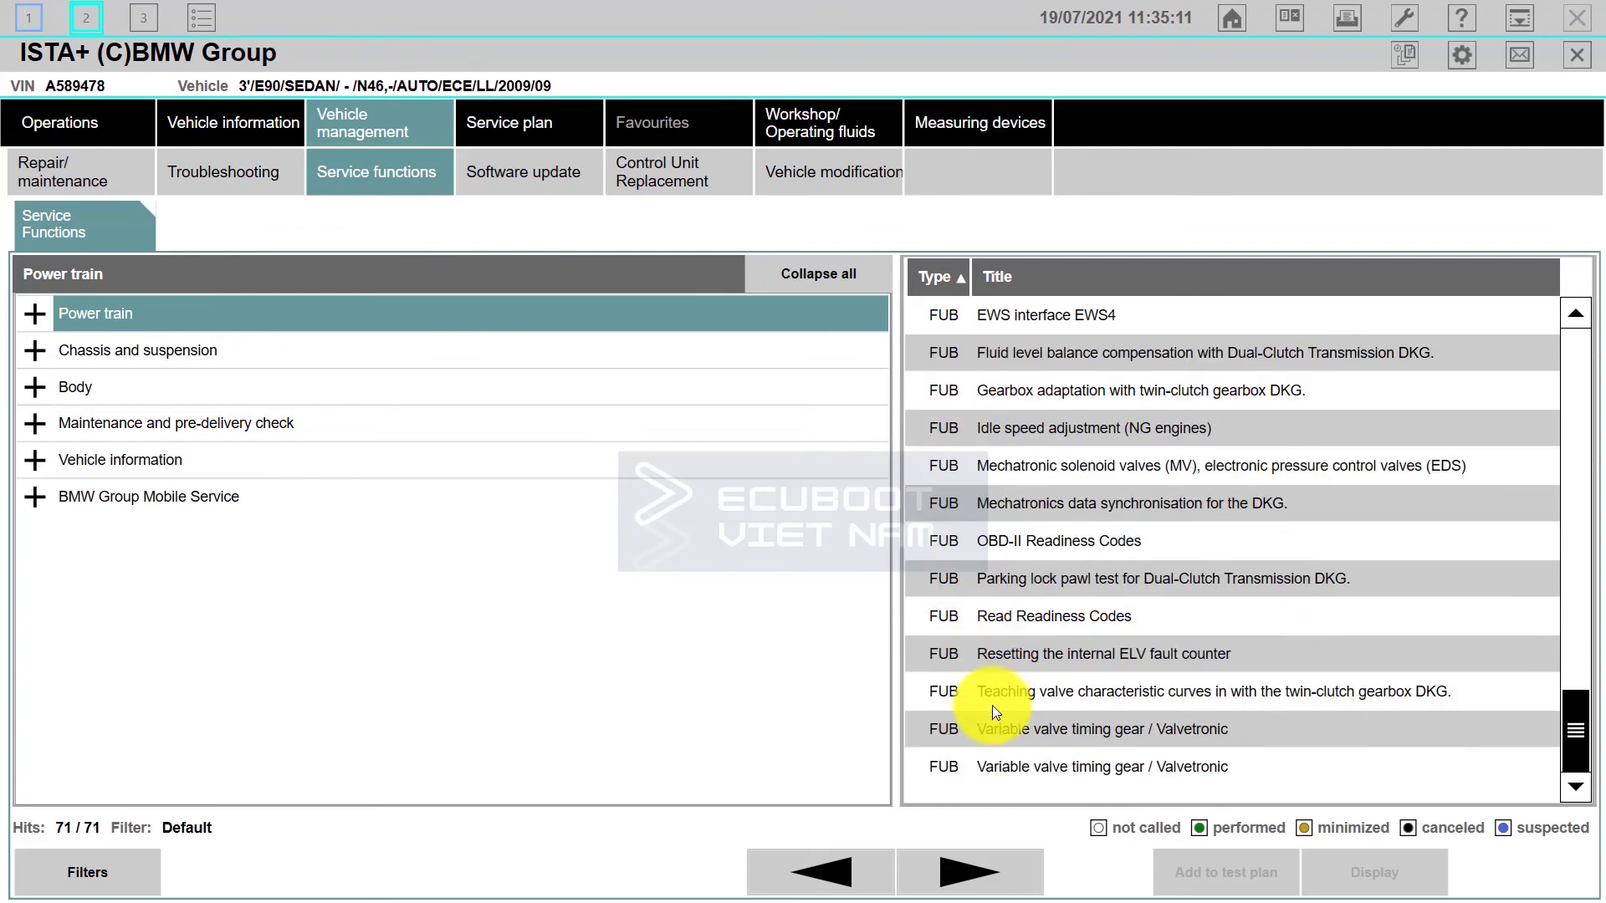
scroll(1003, 715, "up", 1)
scroll(1031, 726, "down", 1)
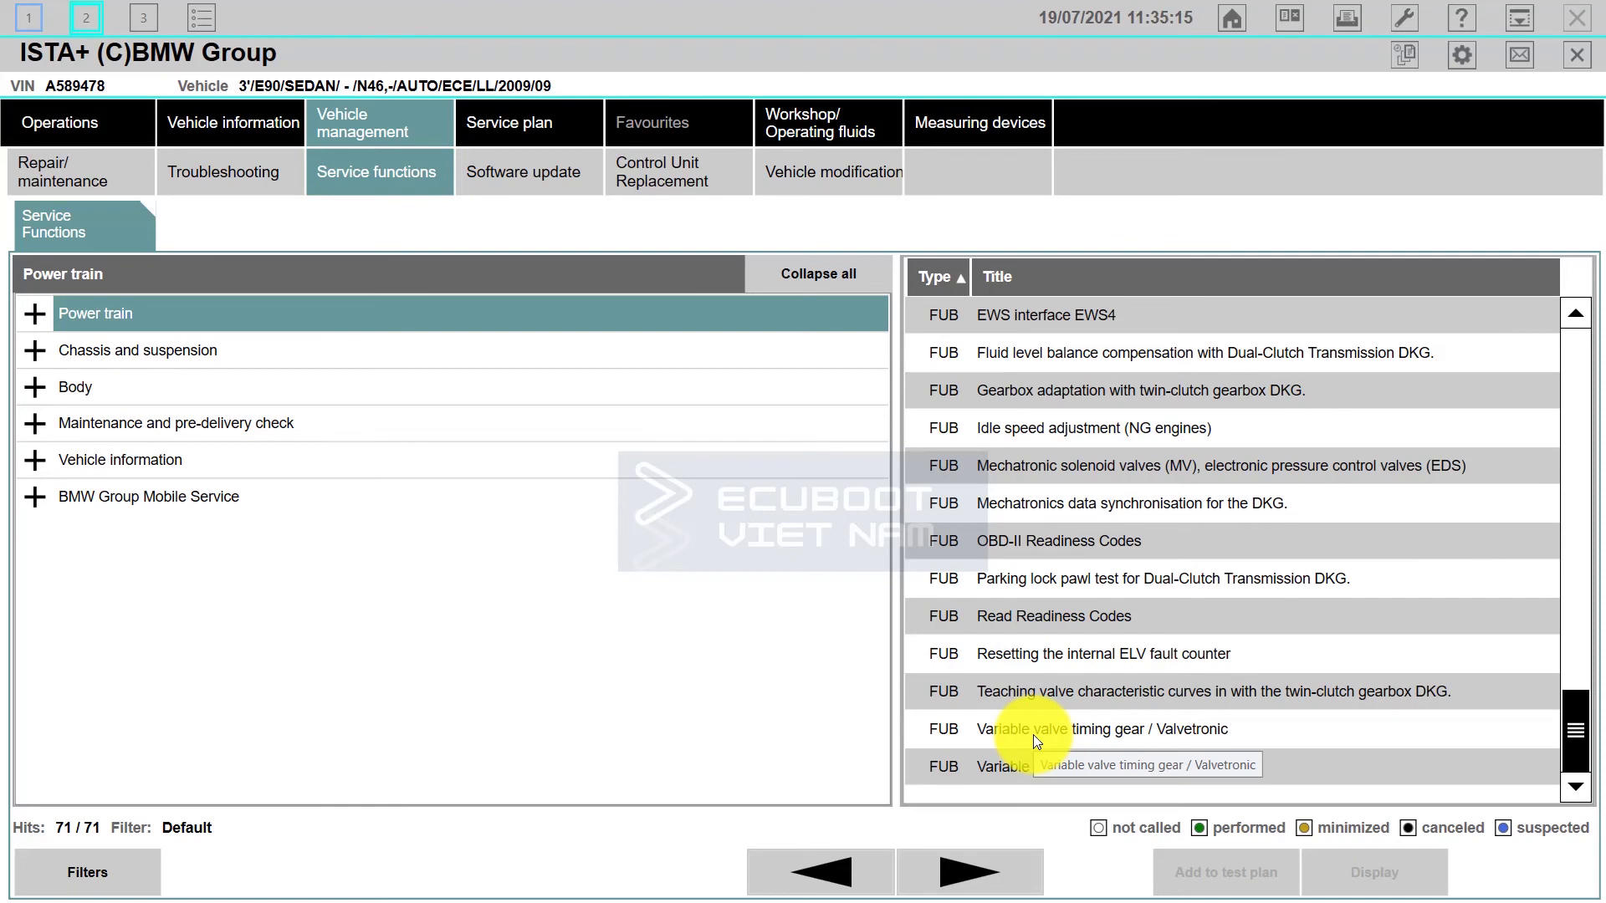
scroll(1078, 649, "up", 15)
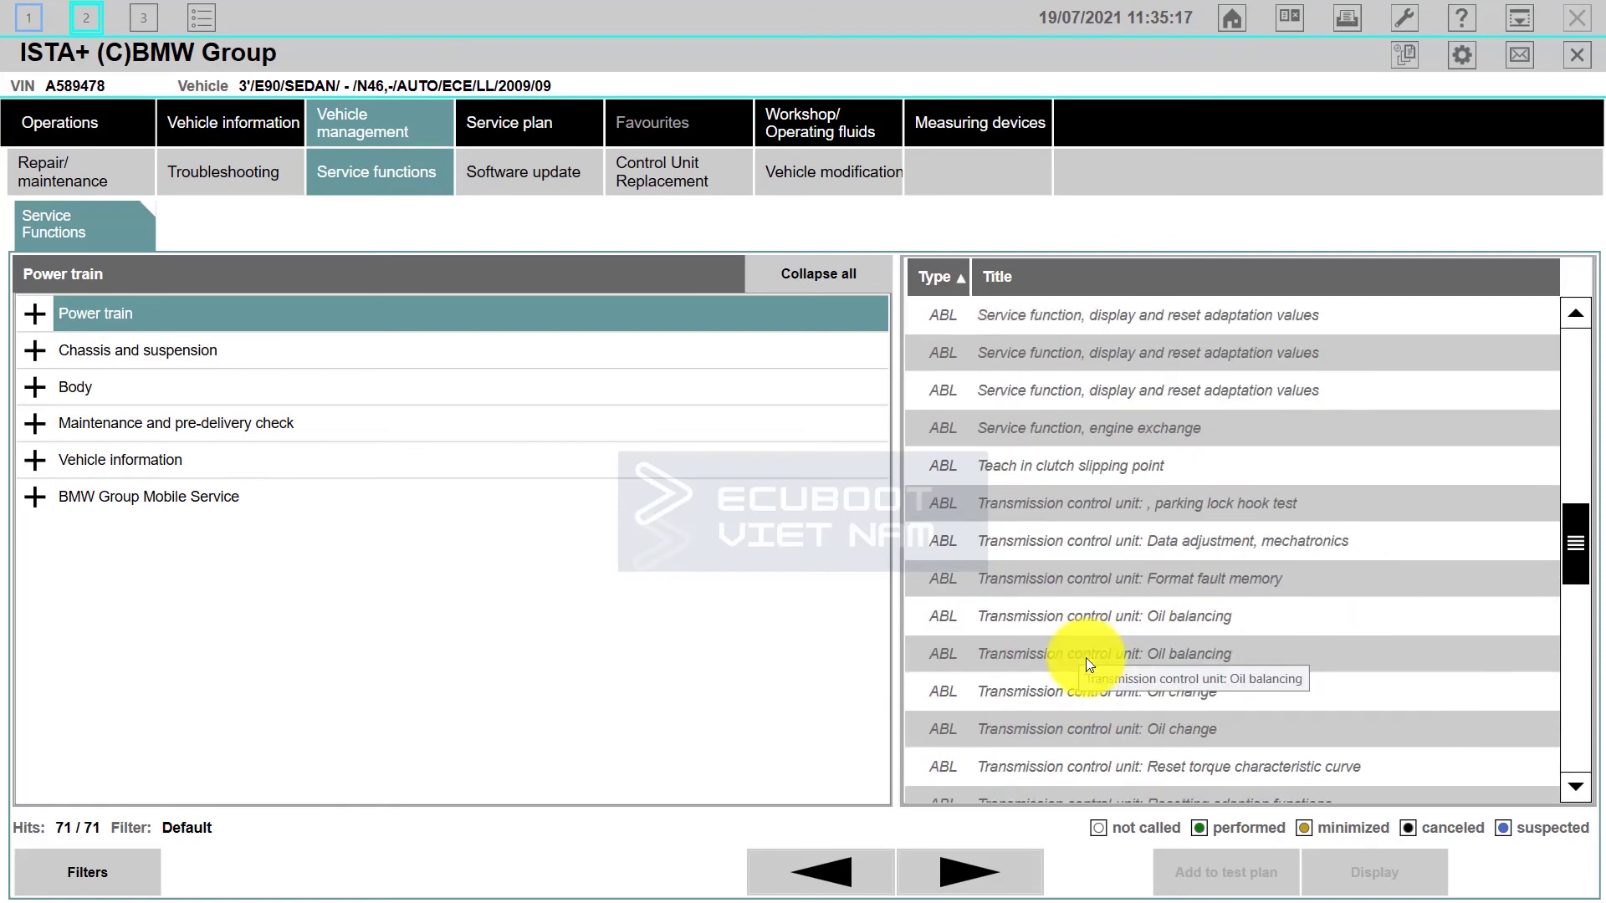
scroll(1087, 669, "up", 3)
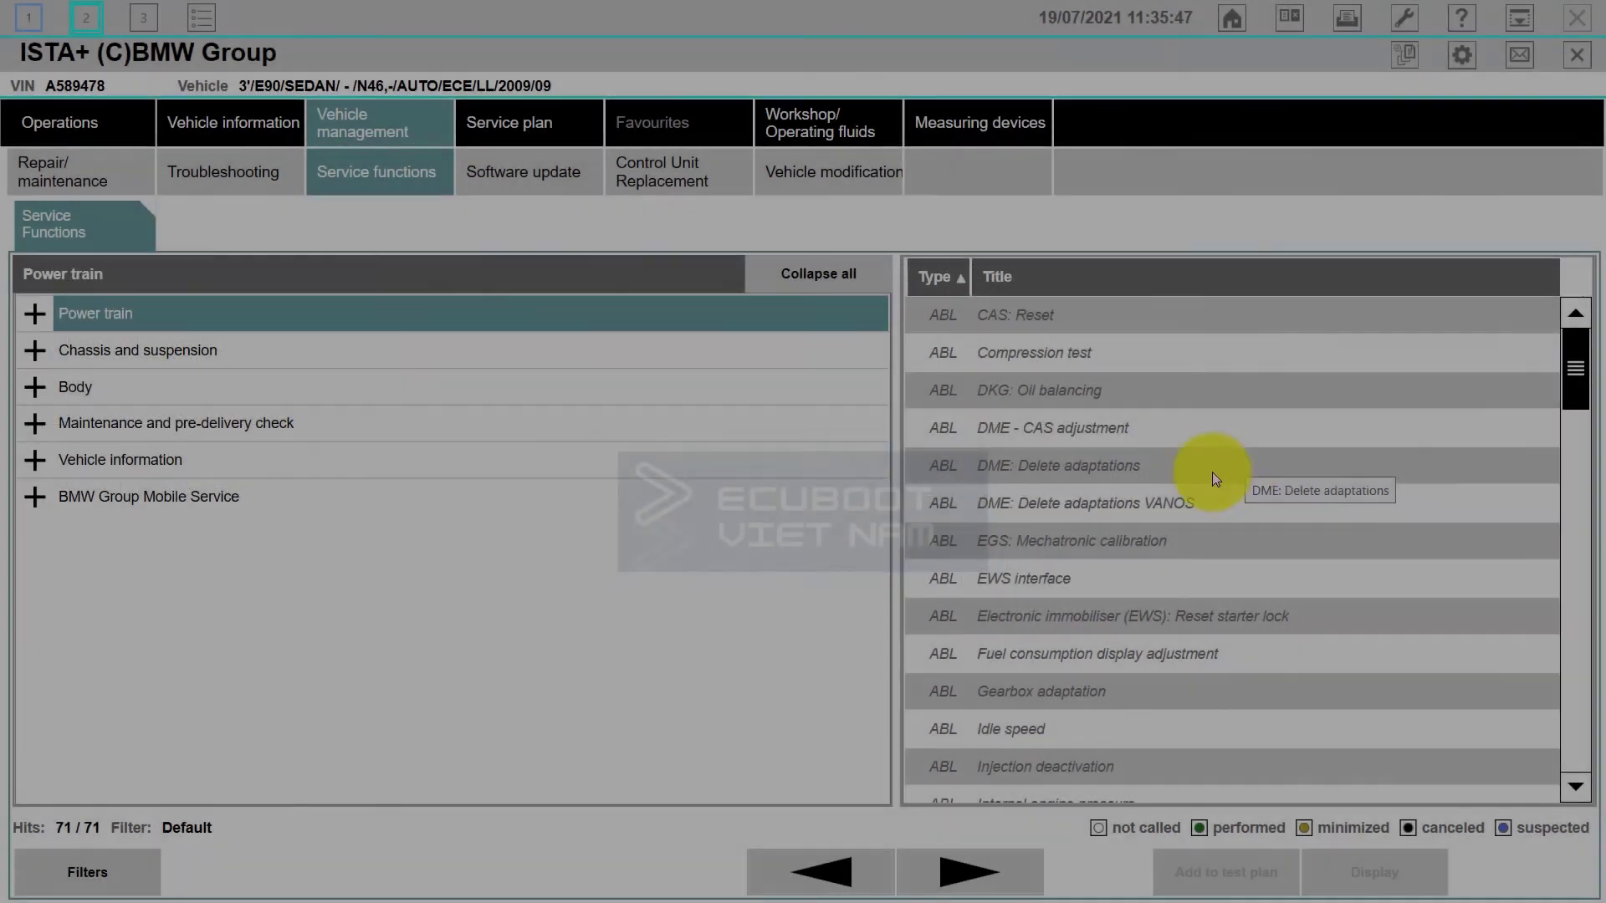
scroll(1196, 493, "down", 2)
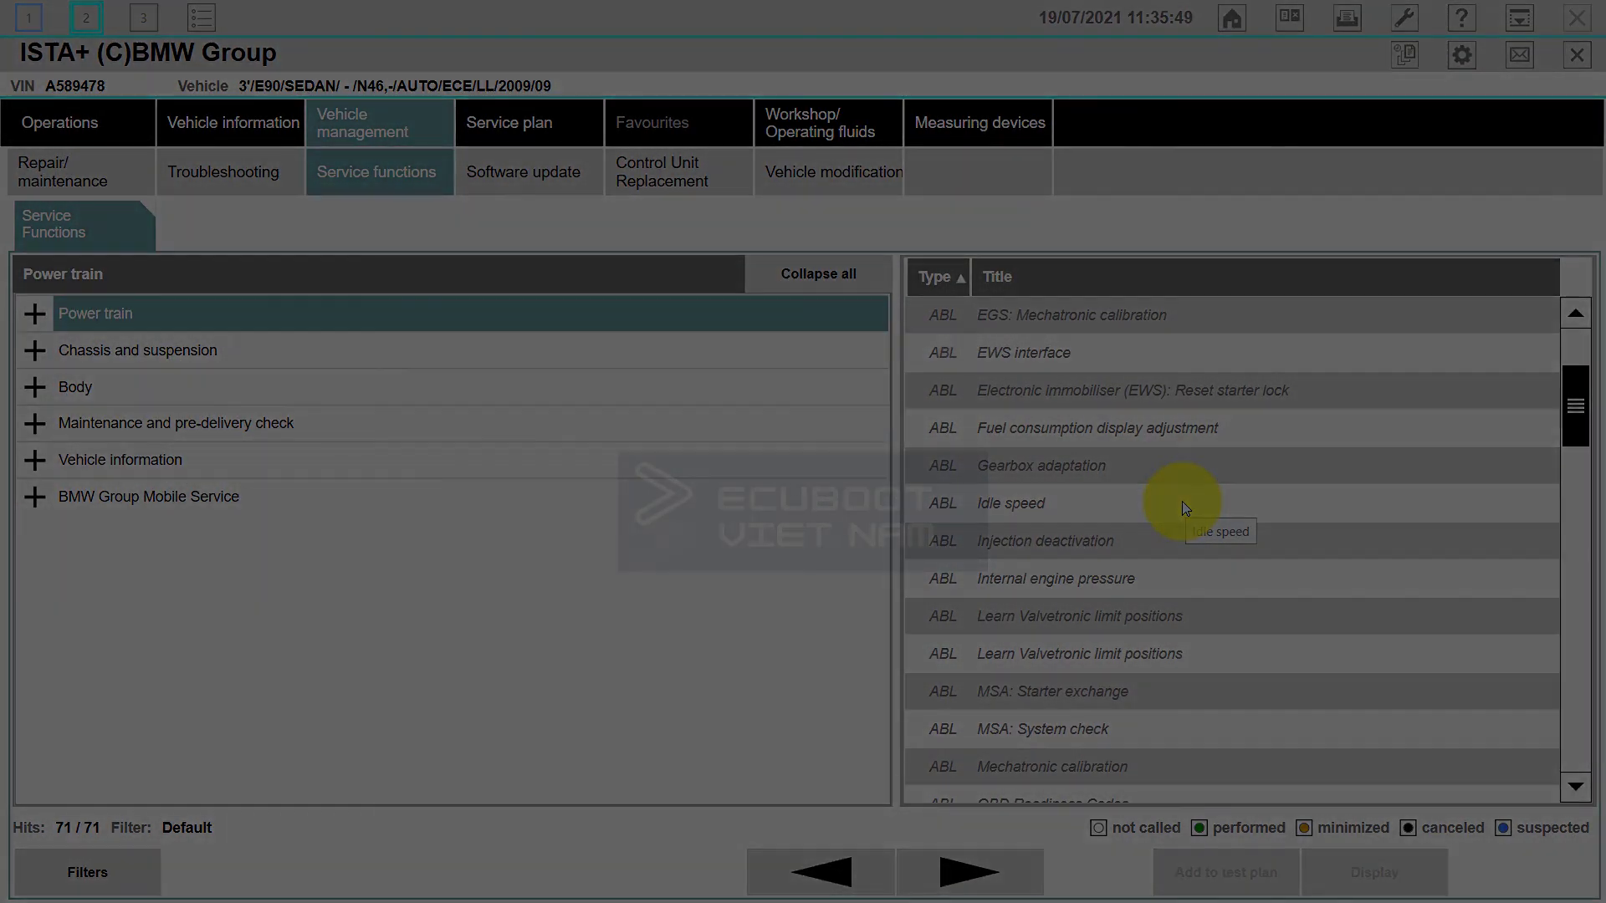
scroll(1186, 508, "down", 12)
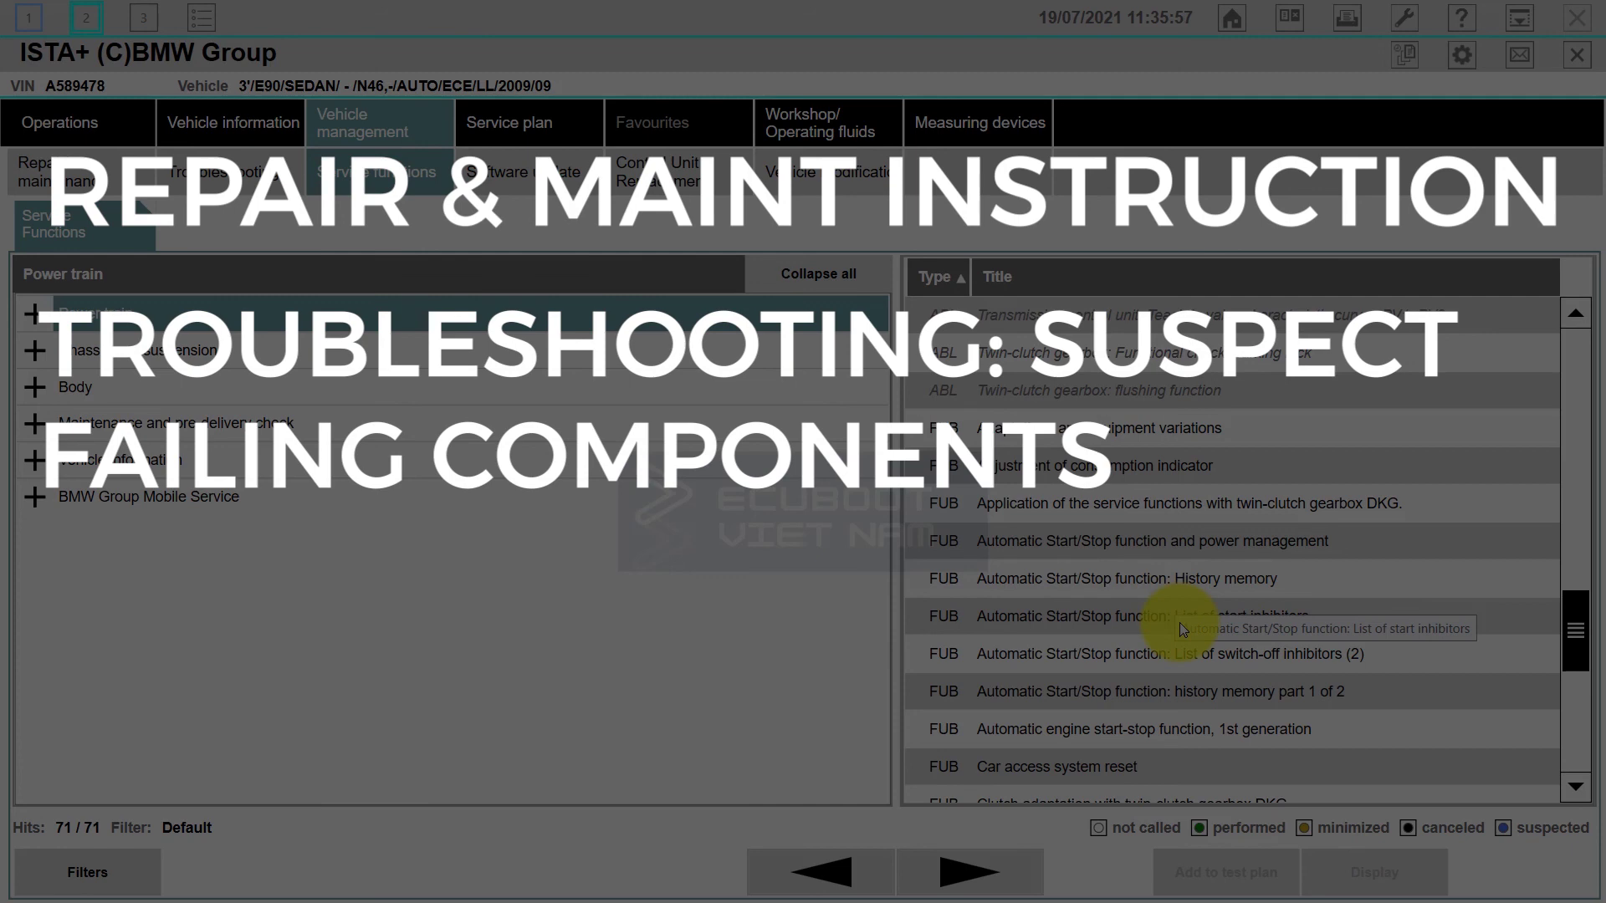
scroll(1182, 626, "up", 12)
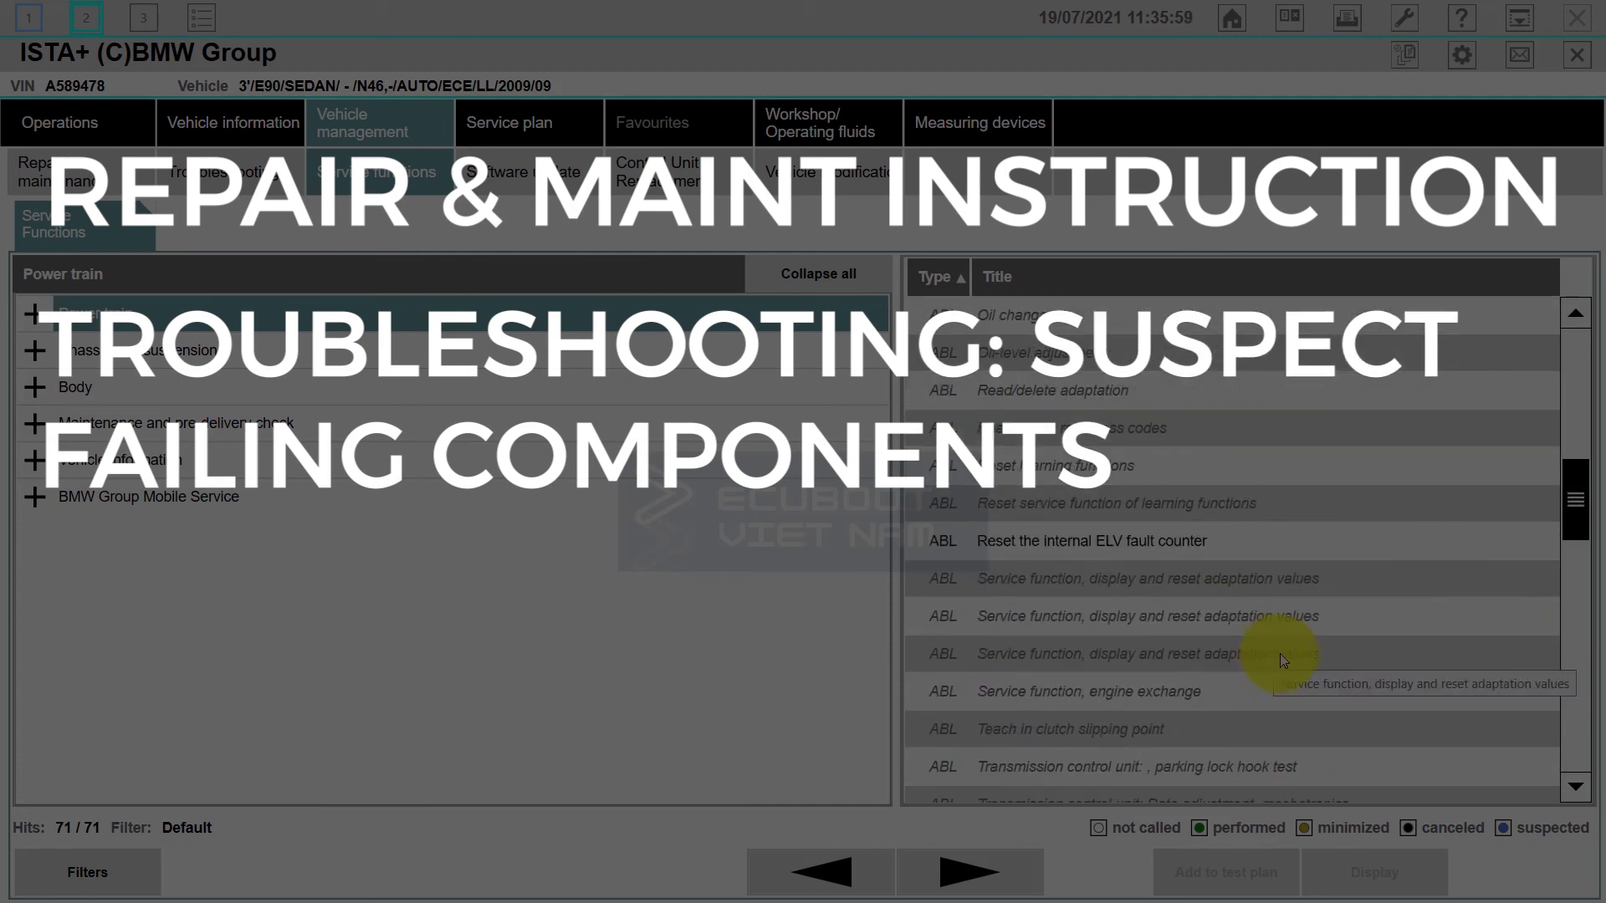
scroll(1294, 667, "down", 10)
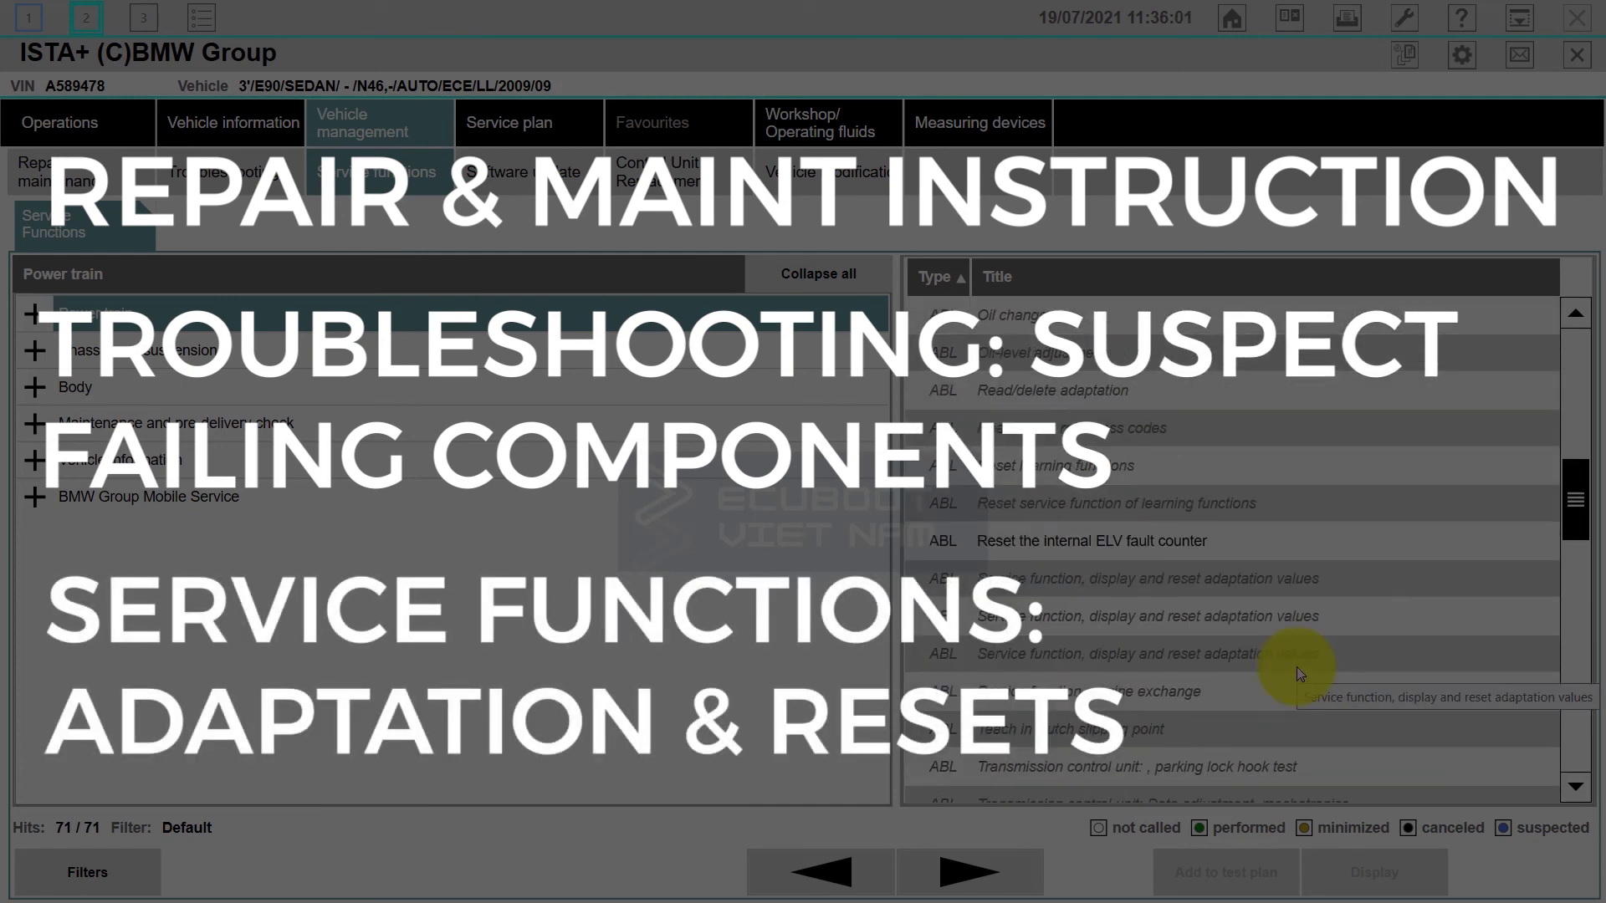
scroll(1296, 667, "down", 8)
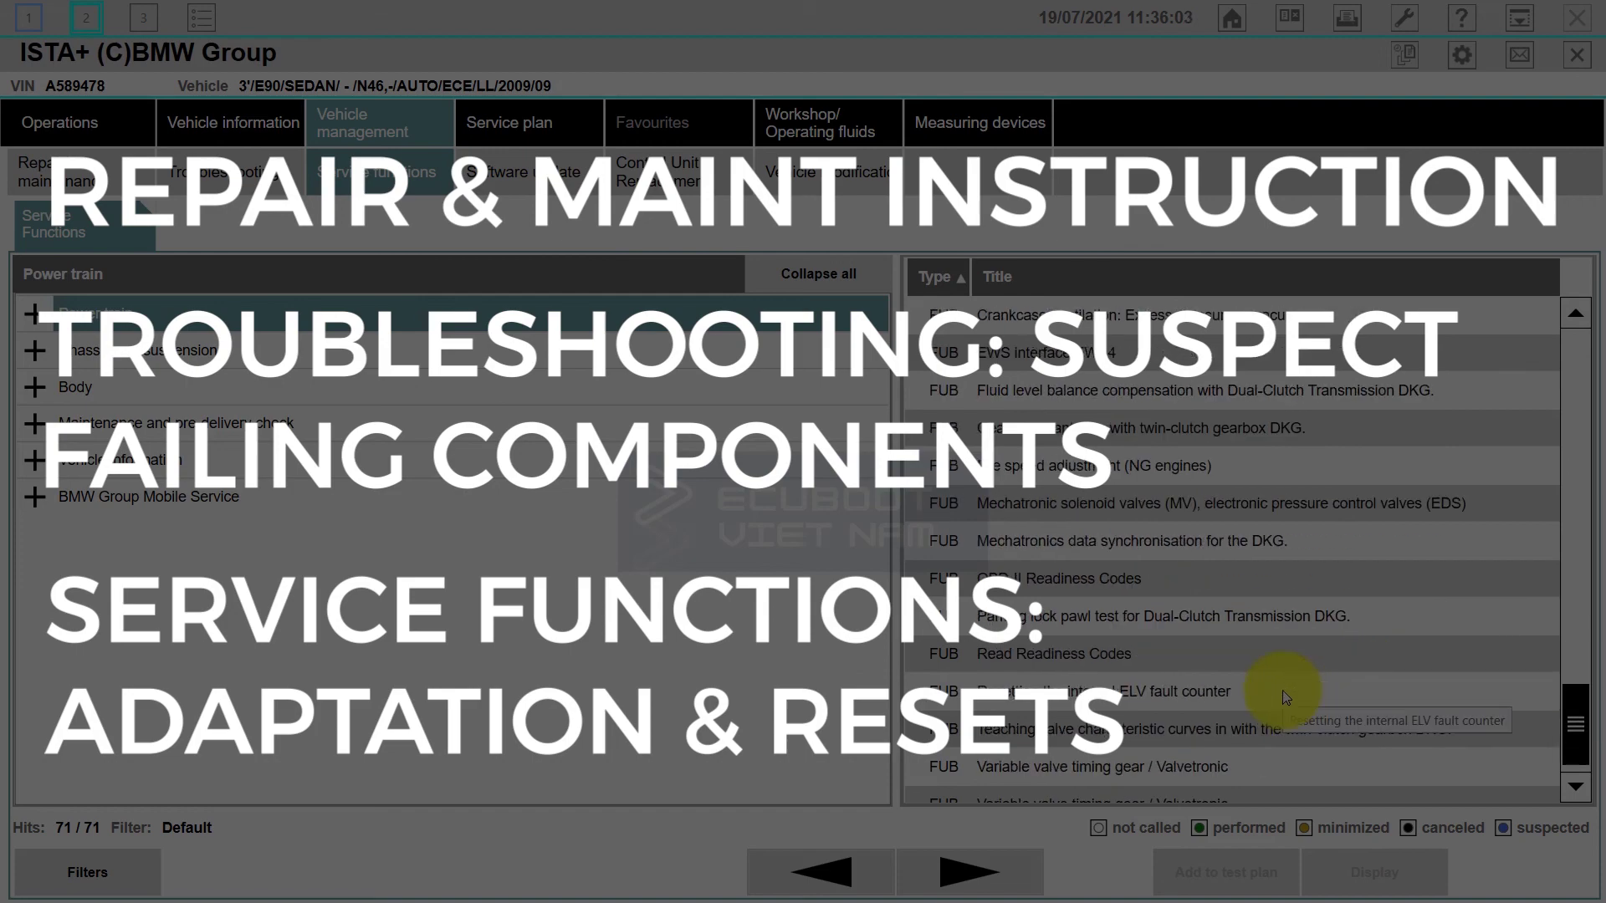